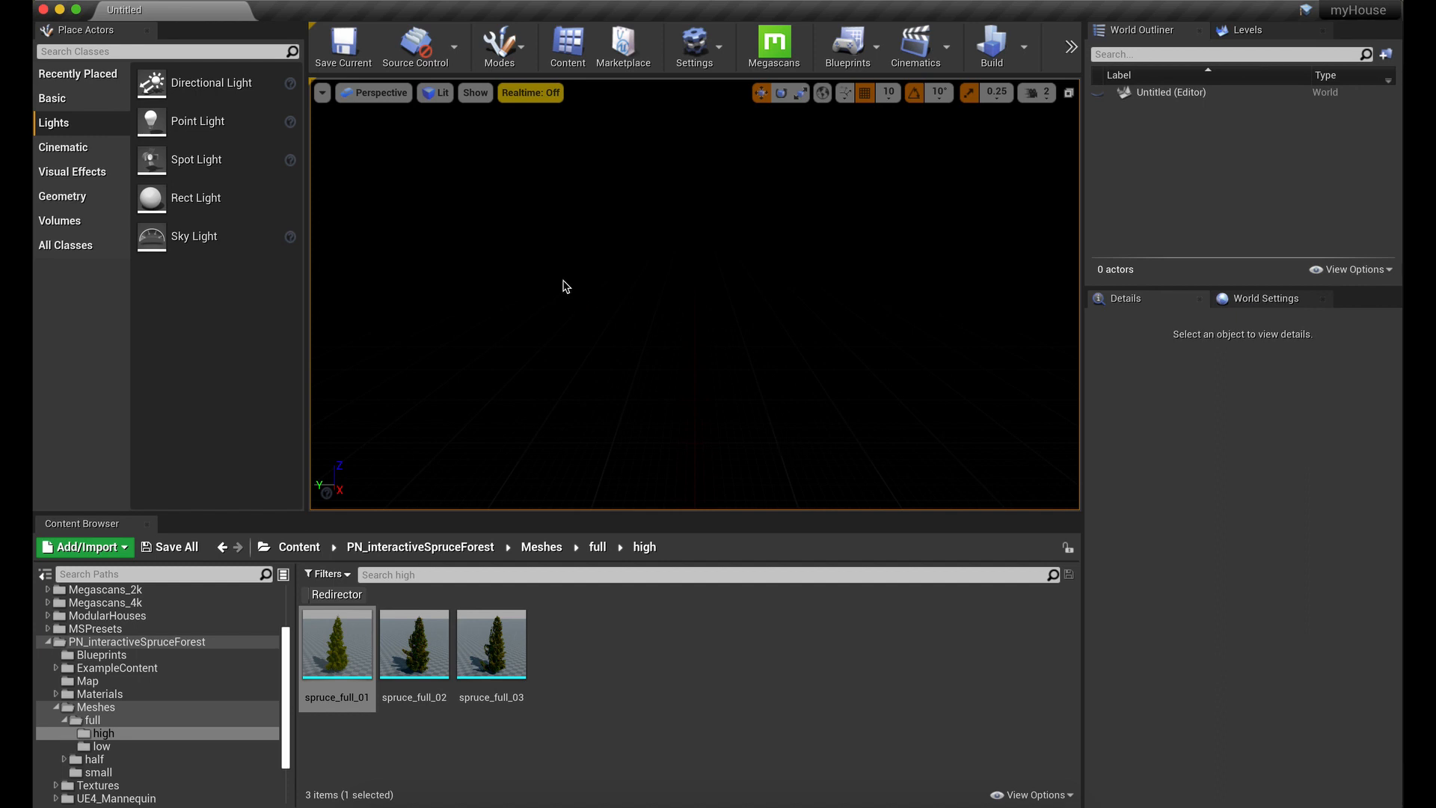
# - Create a new level from the Empty Level template
pyautogui.click(184, 6)
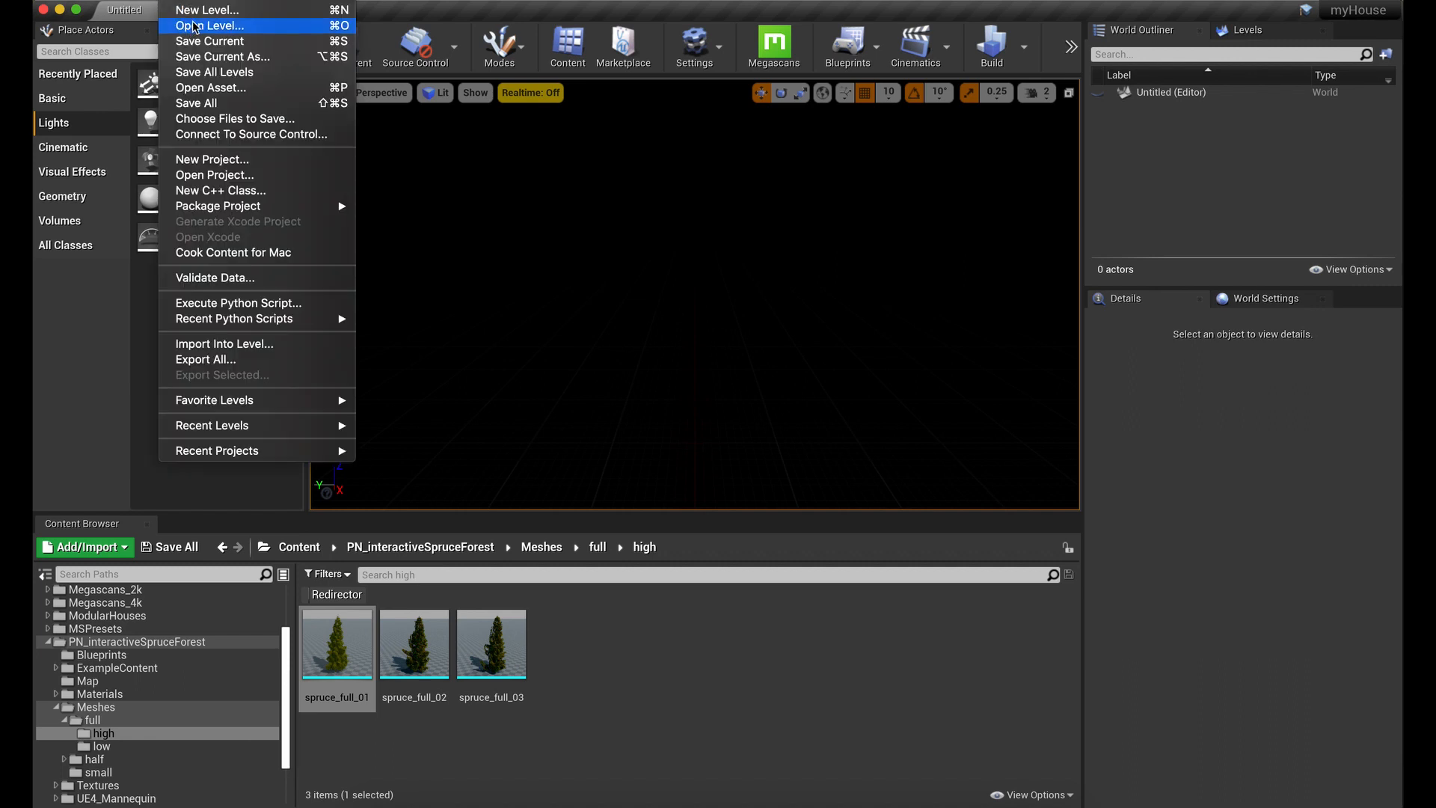
pyautogui.click(200, 11)
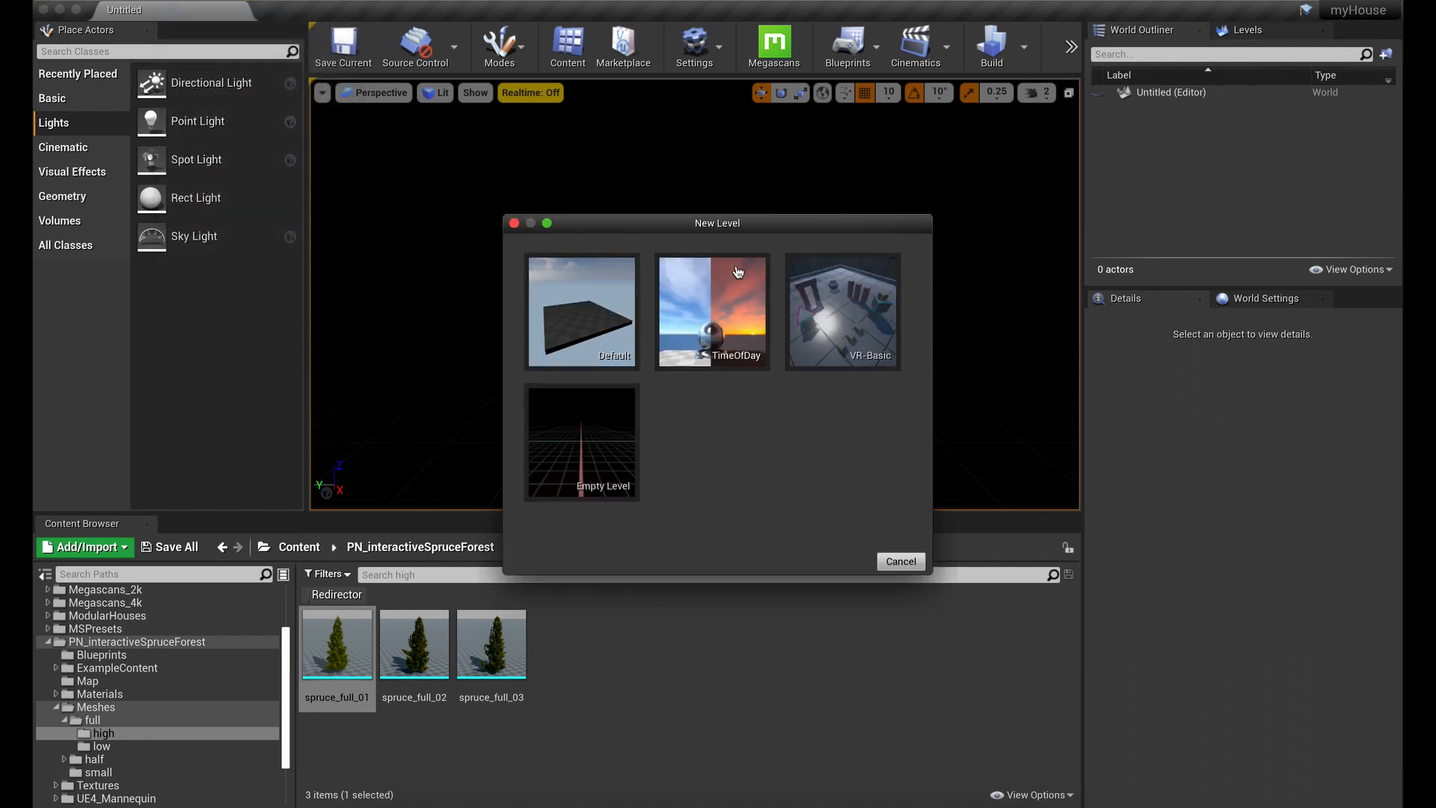
pyautogui.click(590, 462)
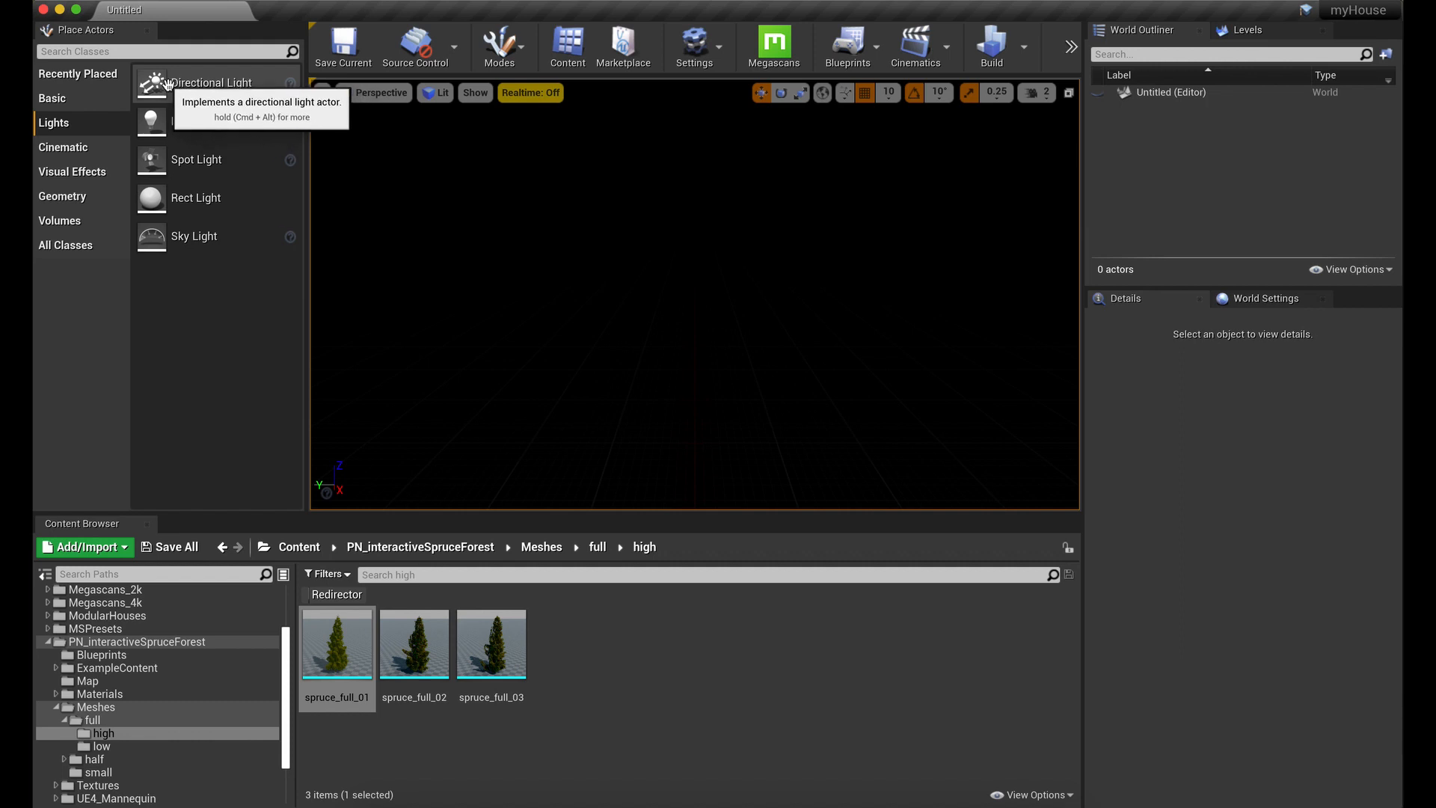
# - Place a Directional Light and a Sky Atmosphere actor in the empty level
pyautogui.moveTo(175, 85); pyautogui.dragTo(683, 254)
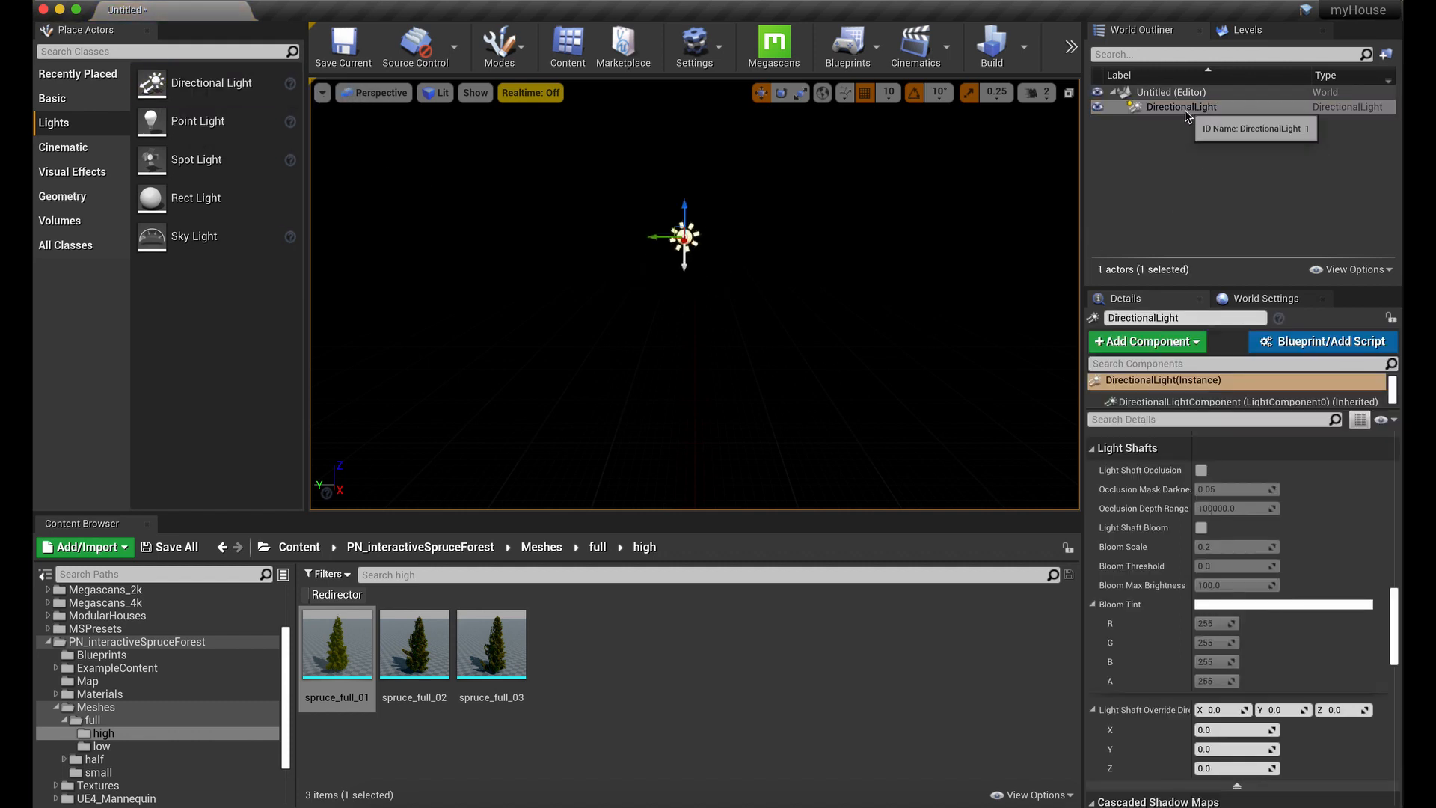
pyautogui.click(69, 173)
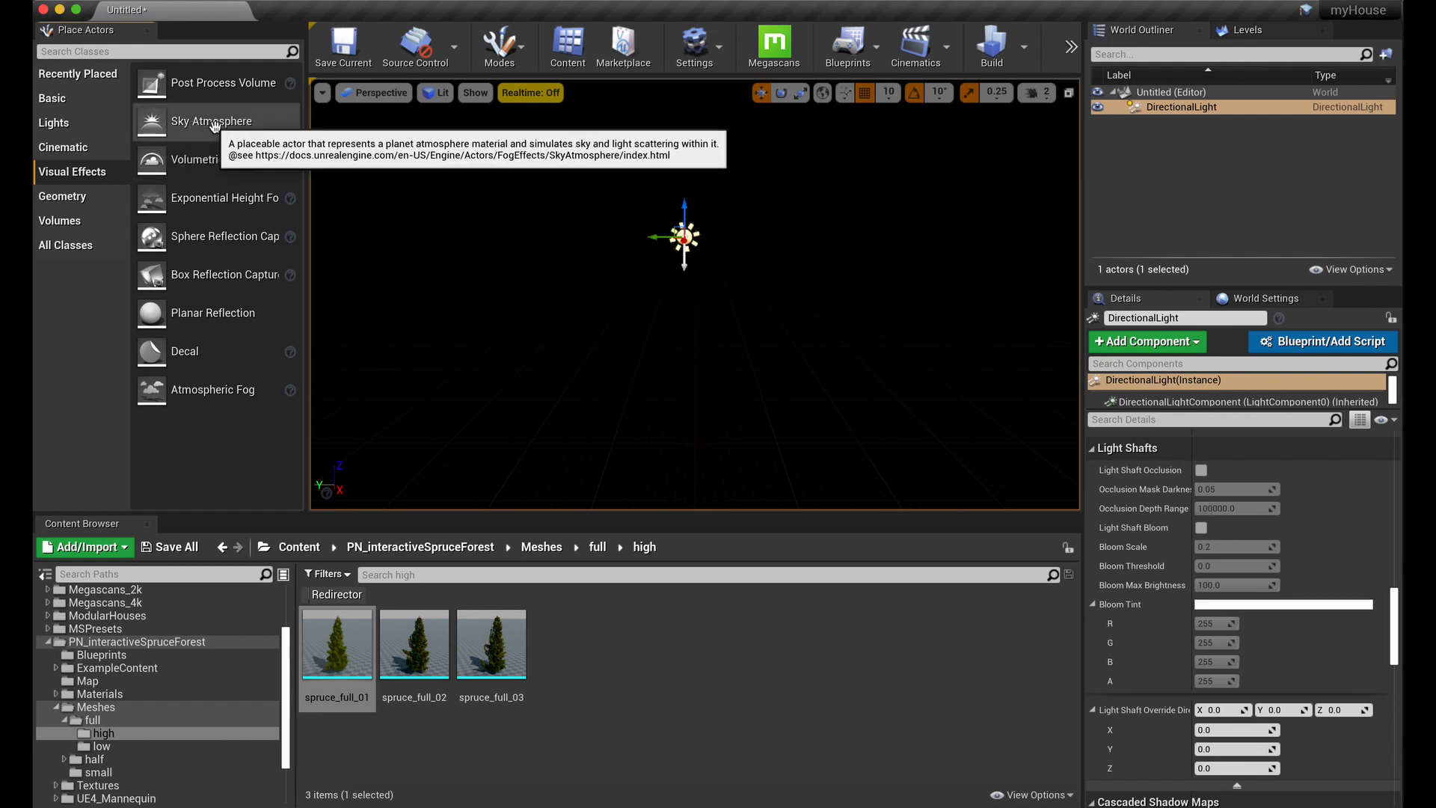
pyautogui.moveTo(213, 124); pyautogui.dragTo(616, 247)
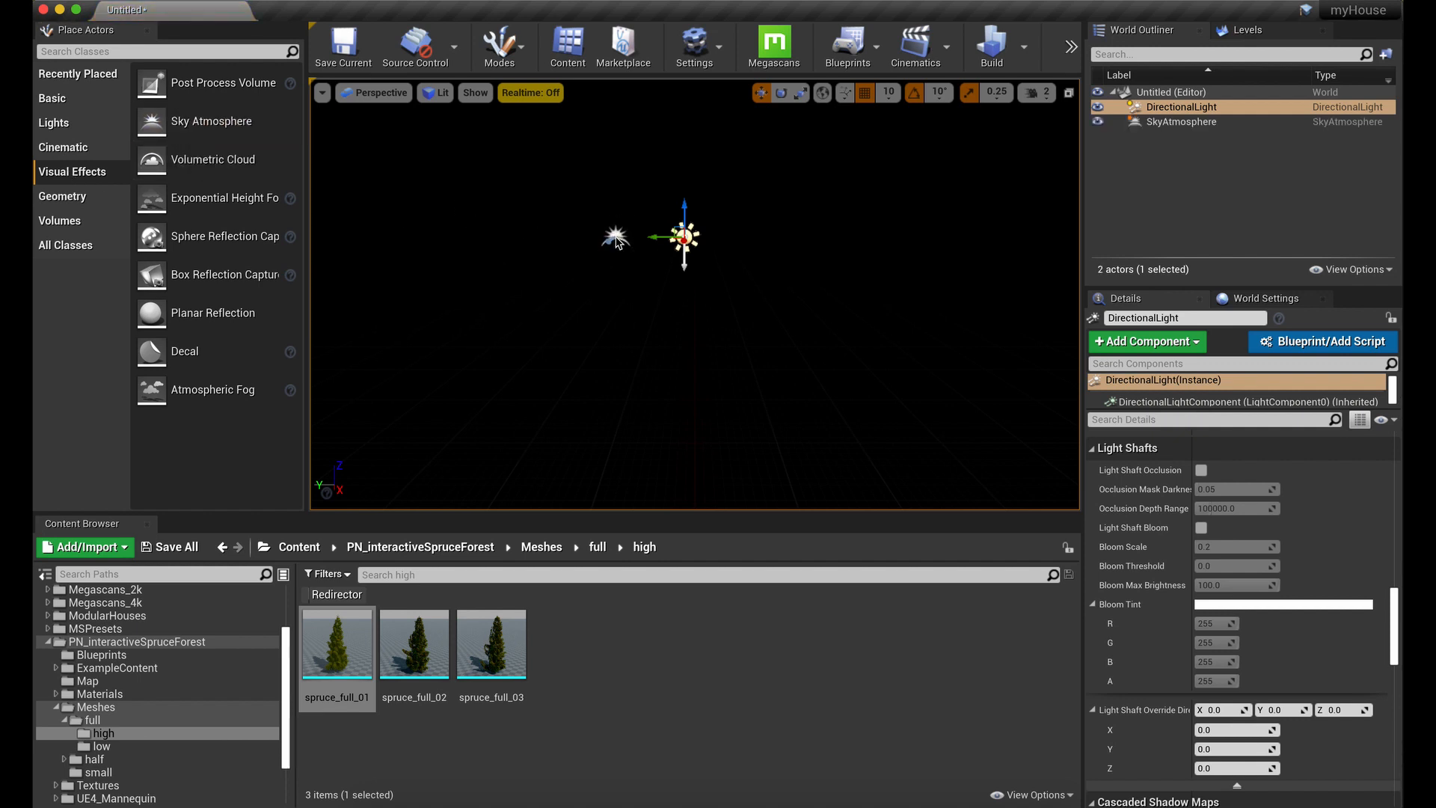
# - Rename the directional light to Sun
pyautogui.click(683, 238)
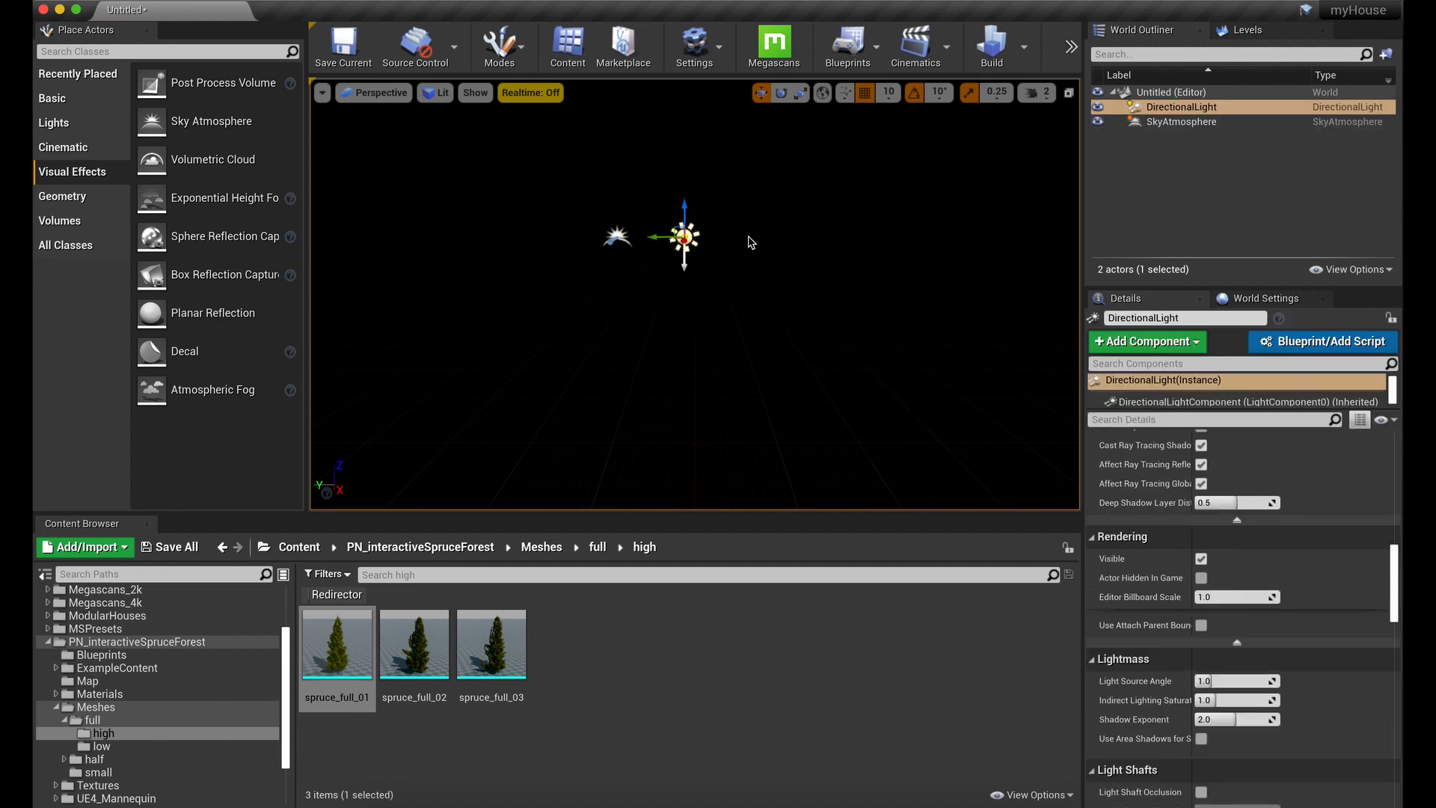
pyautogui.click(1188, 111)
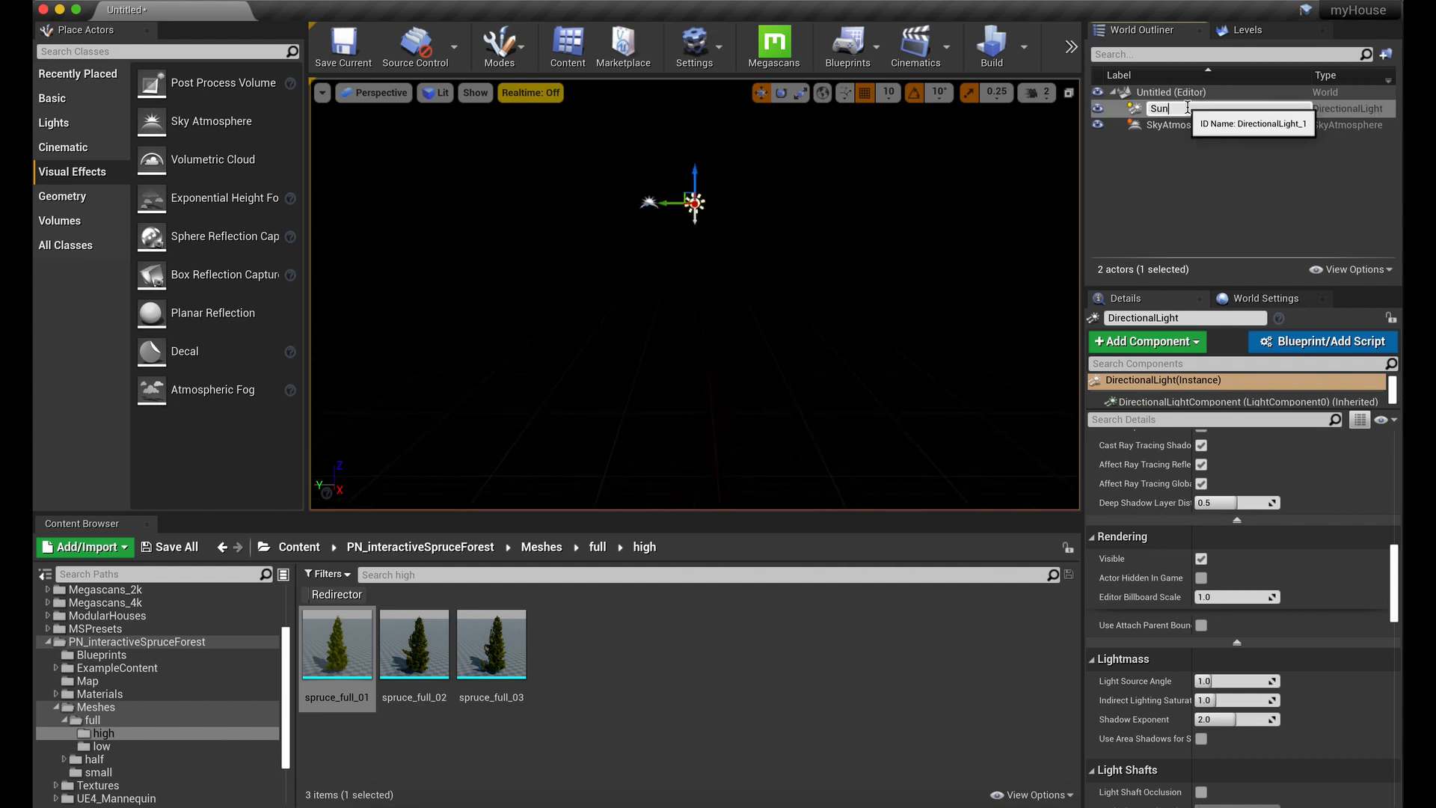
pyautogui.press('Return')
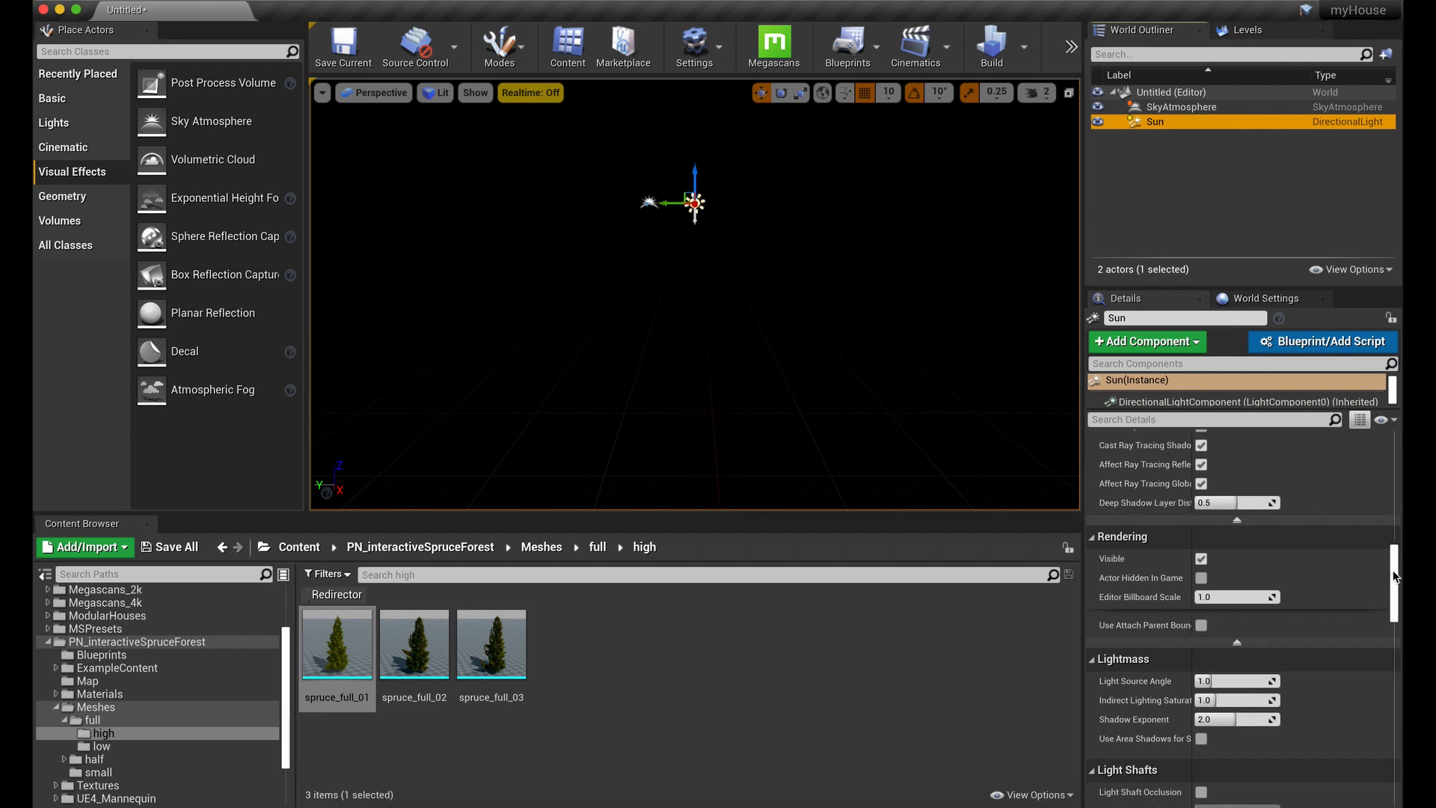
# - Enable Atmosphere Sun Light for the Sun so that it lights the sky atmosphere
pyautogui.moveTo(1393, 568); pyautogui.dragTo(1385, 689)
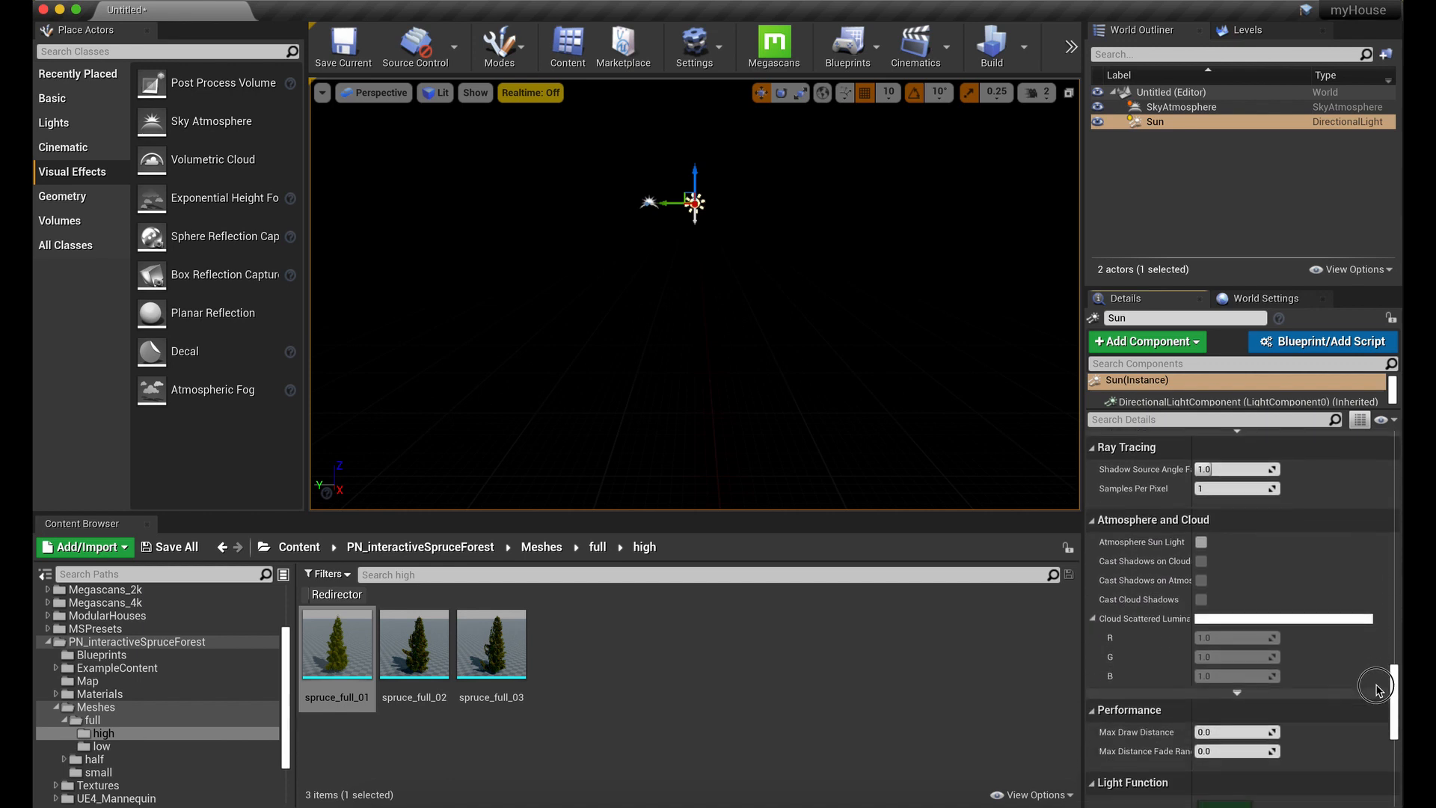
pyautogui.click(1201, 542)
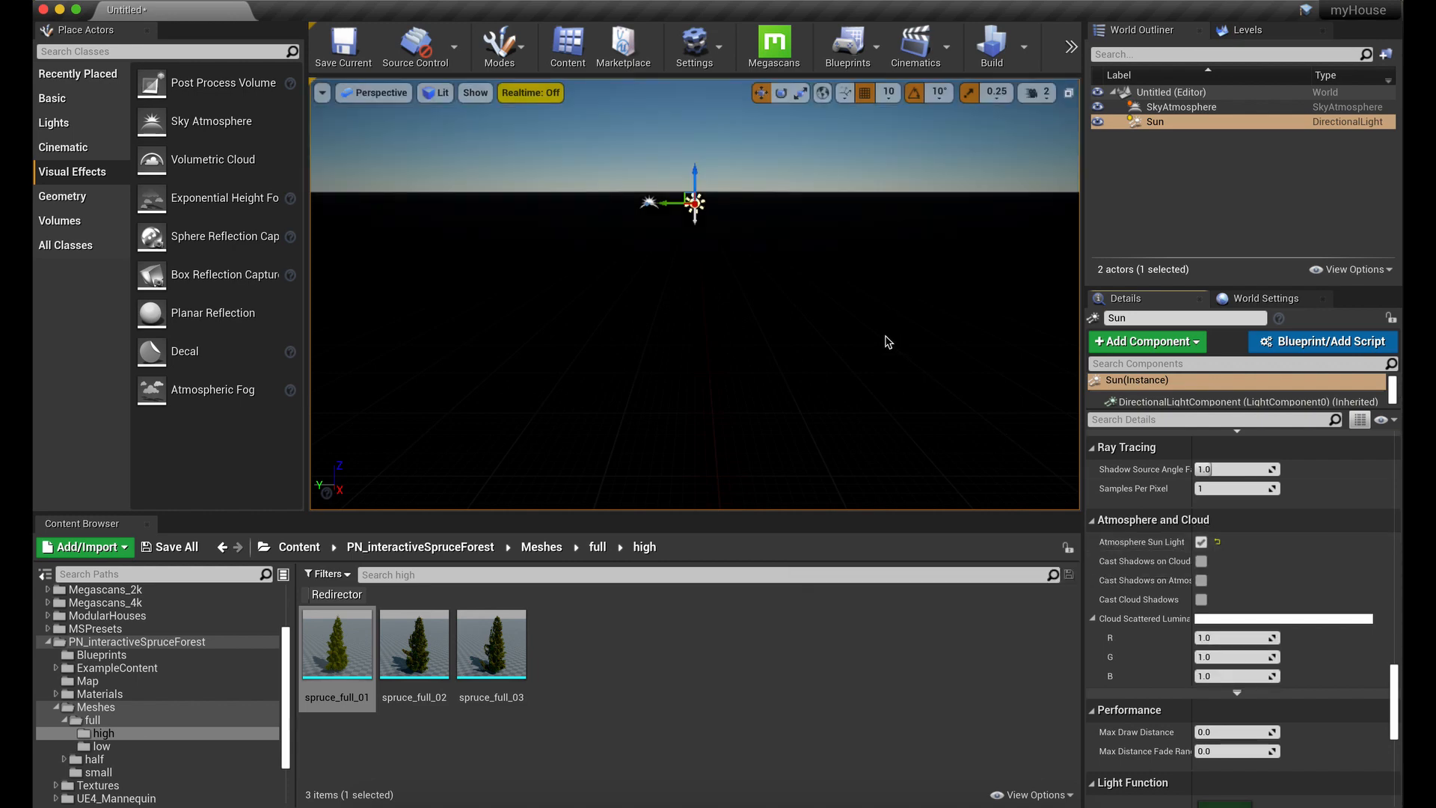
pyautogui.moveTo(847, 315)
pyautogui.mouseDown(button='right')
pyautogui.moveTo(822, 269)
pyautogui.moveTo(815, 191)
pyautogui.moveTo(819, 115)
pyautogui.moveTo(849, 105)
pyautogui.moveTo(845, 317)
pyautogui.mouseUp(button='right')
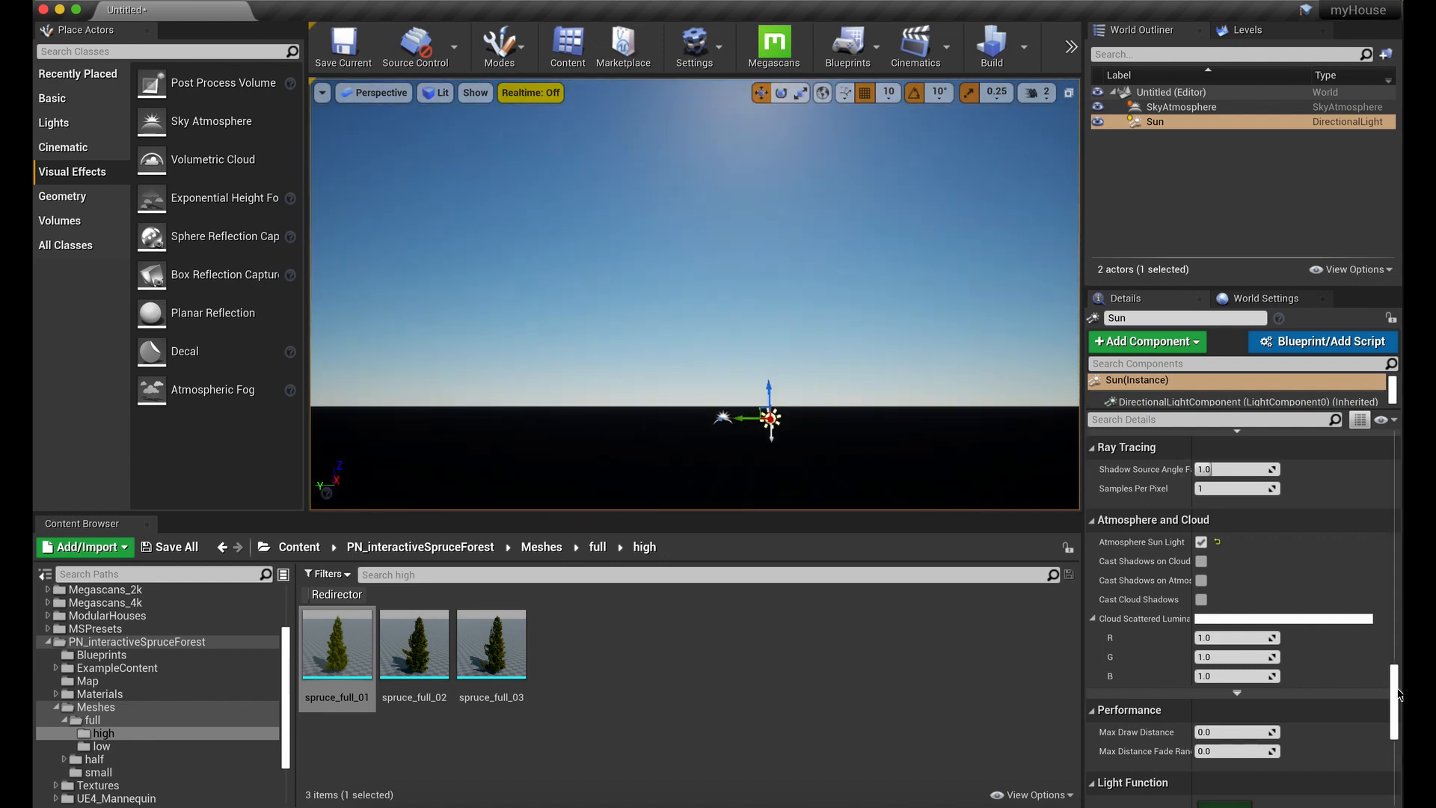
# - Rotate the Sun to about 345.7° on Y and 14.15° on Z so it sits low above the horizon
pyautogui.moveTo(1395, 695); pyautogui.dragTo(1399, 447)
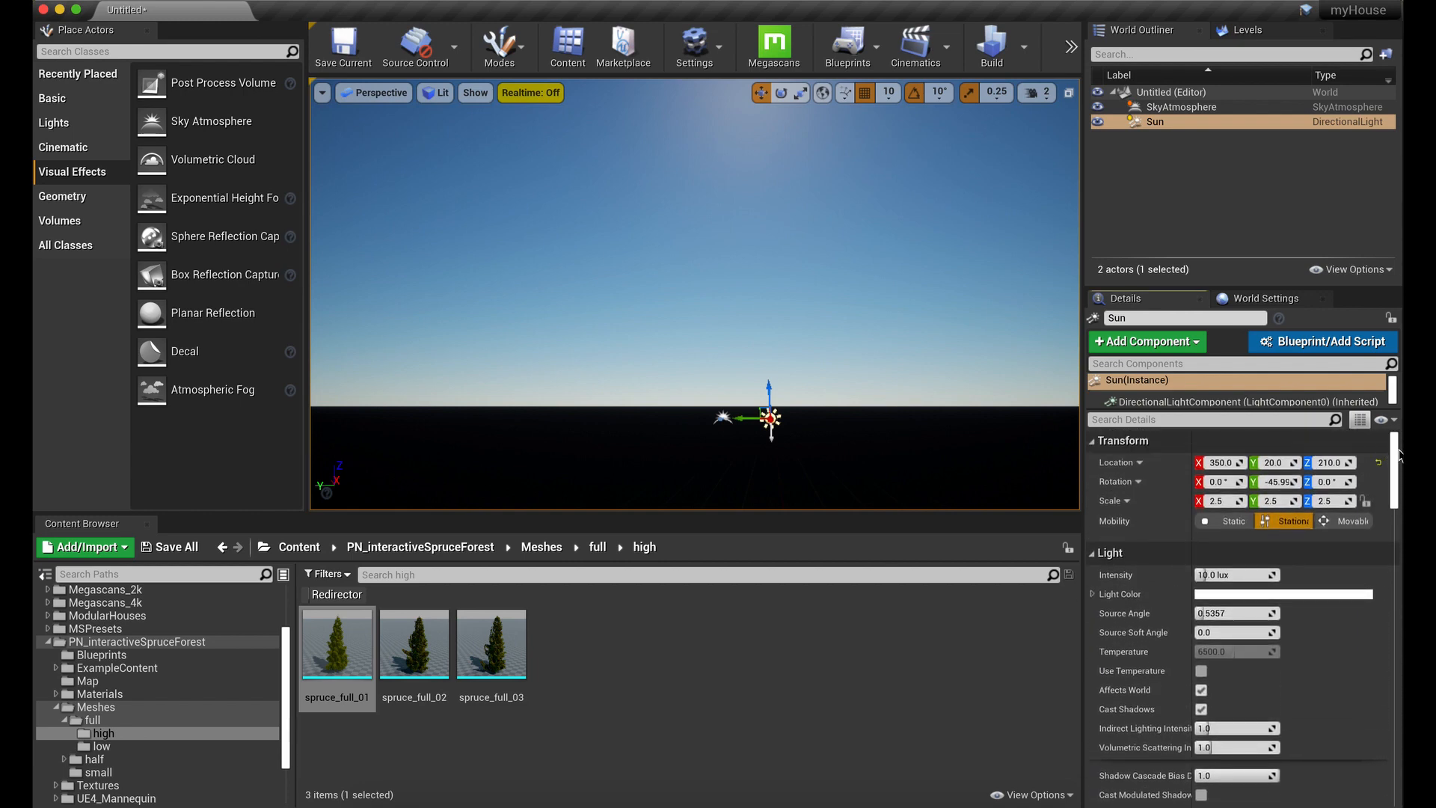
pyautogui.click(1200, 124)
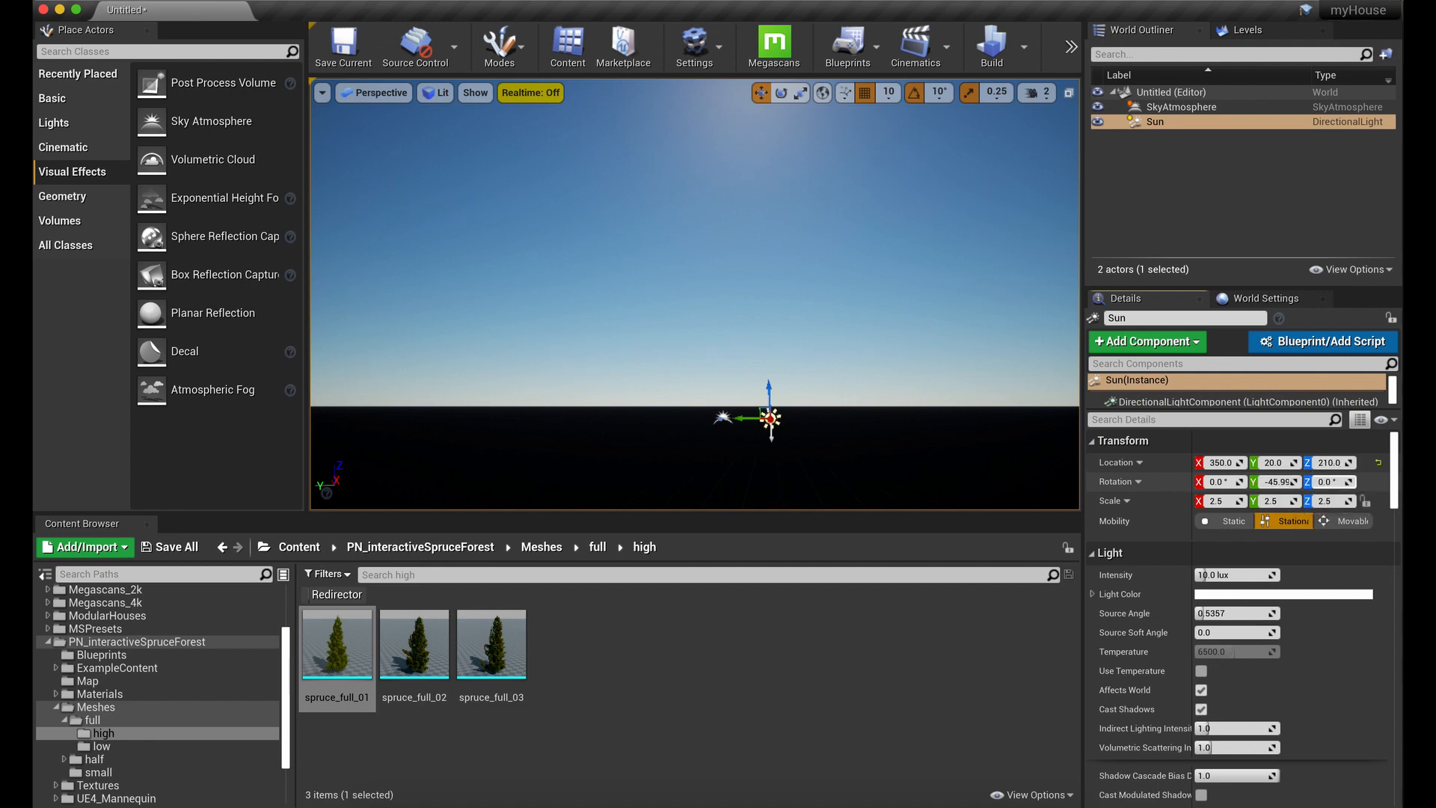
pyautogui.moveTo(1330, 482); pyautogui.dragTo(1362, 481)
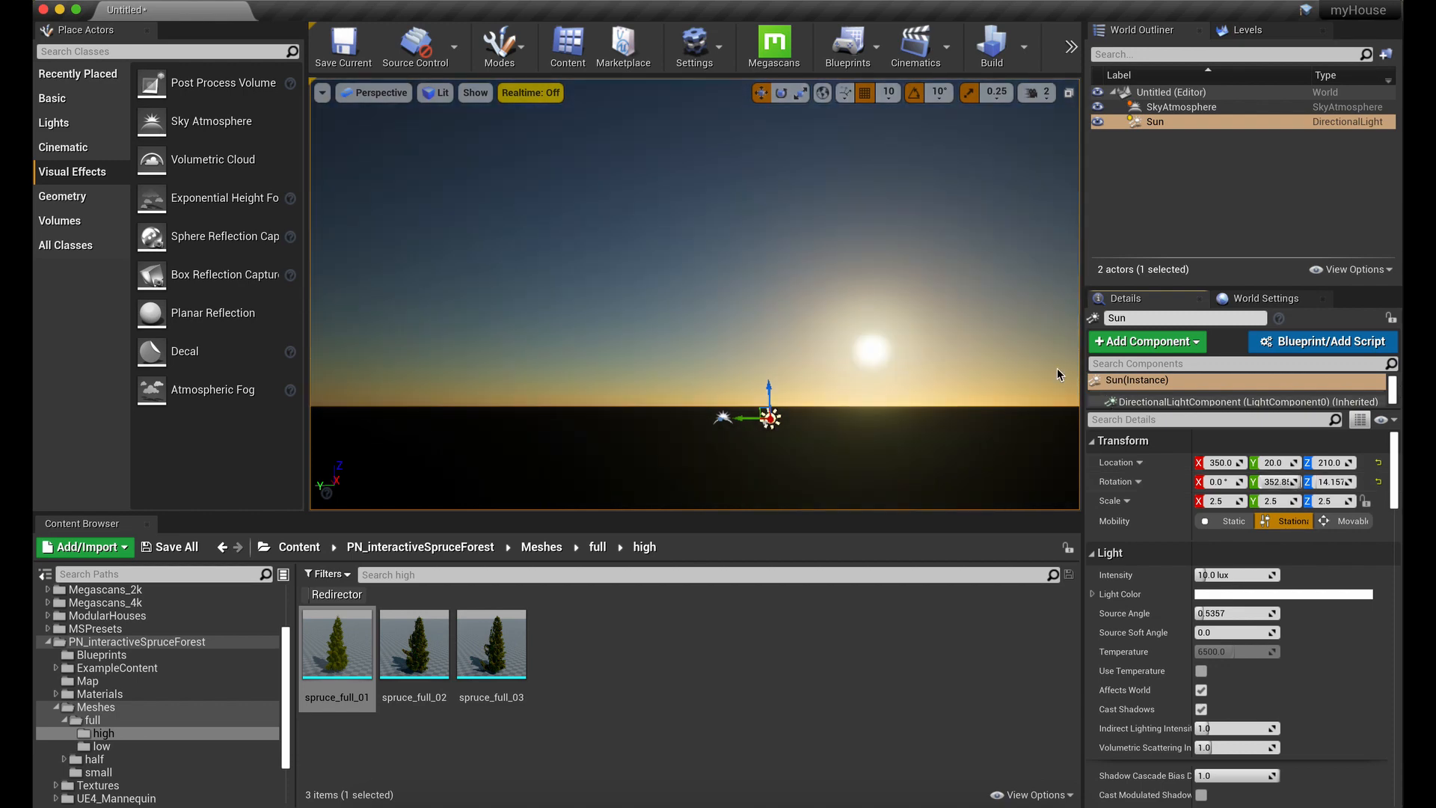
pyautogui.moveTo(831, 353); pyautogui.dragTo(1047, 367, button='right')
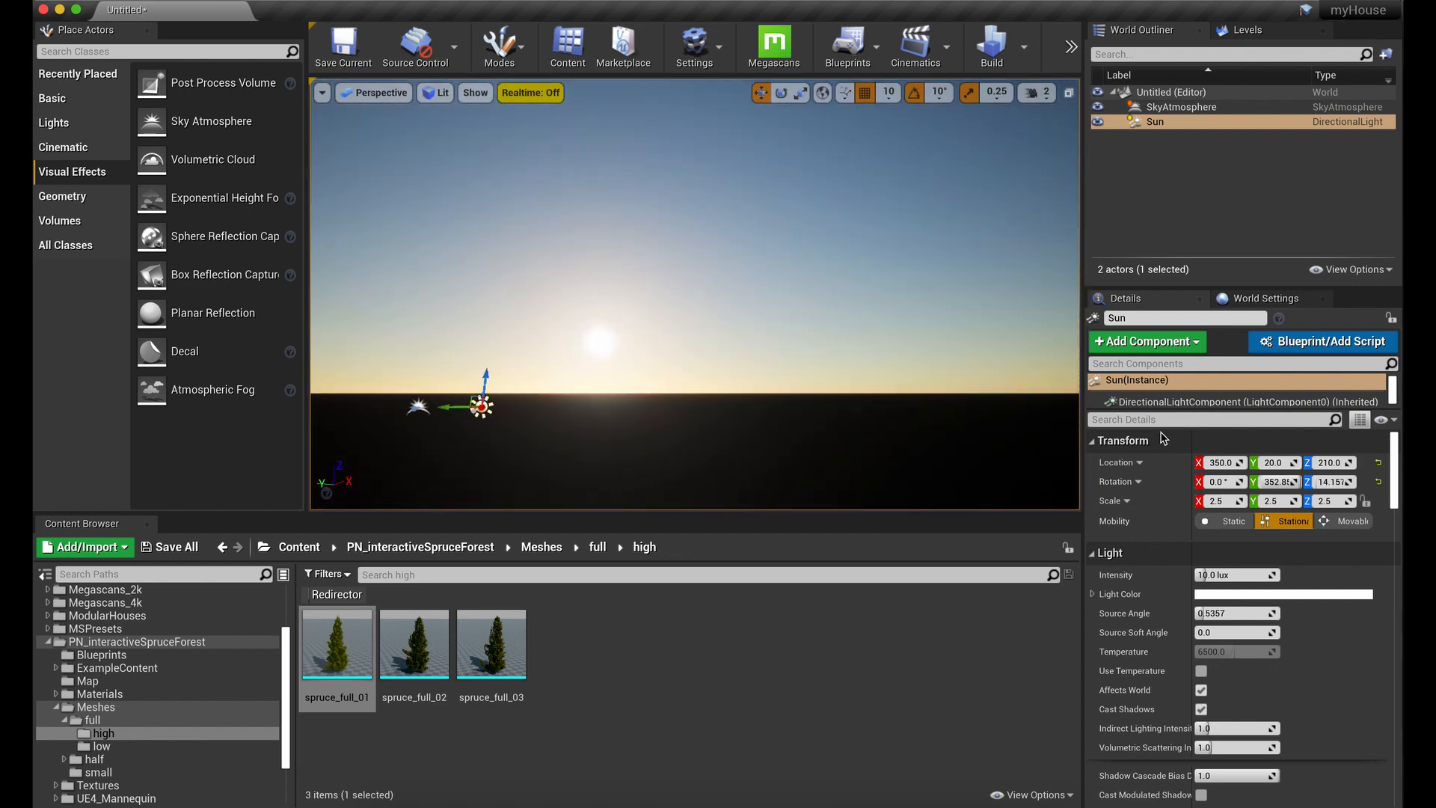
pyautogui.moveTo(1287, 481); pyautogui.dragTo(1421, 481)
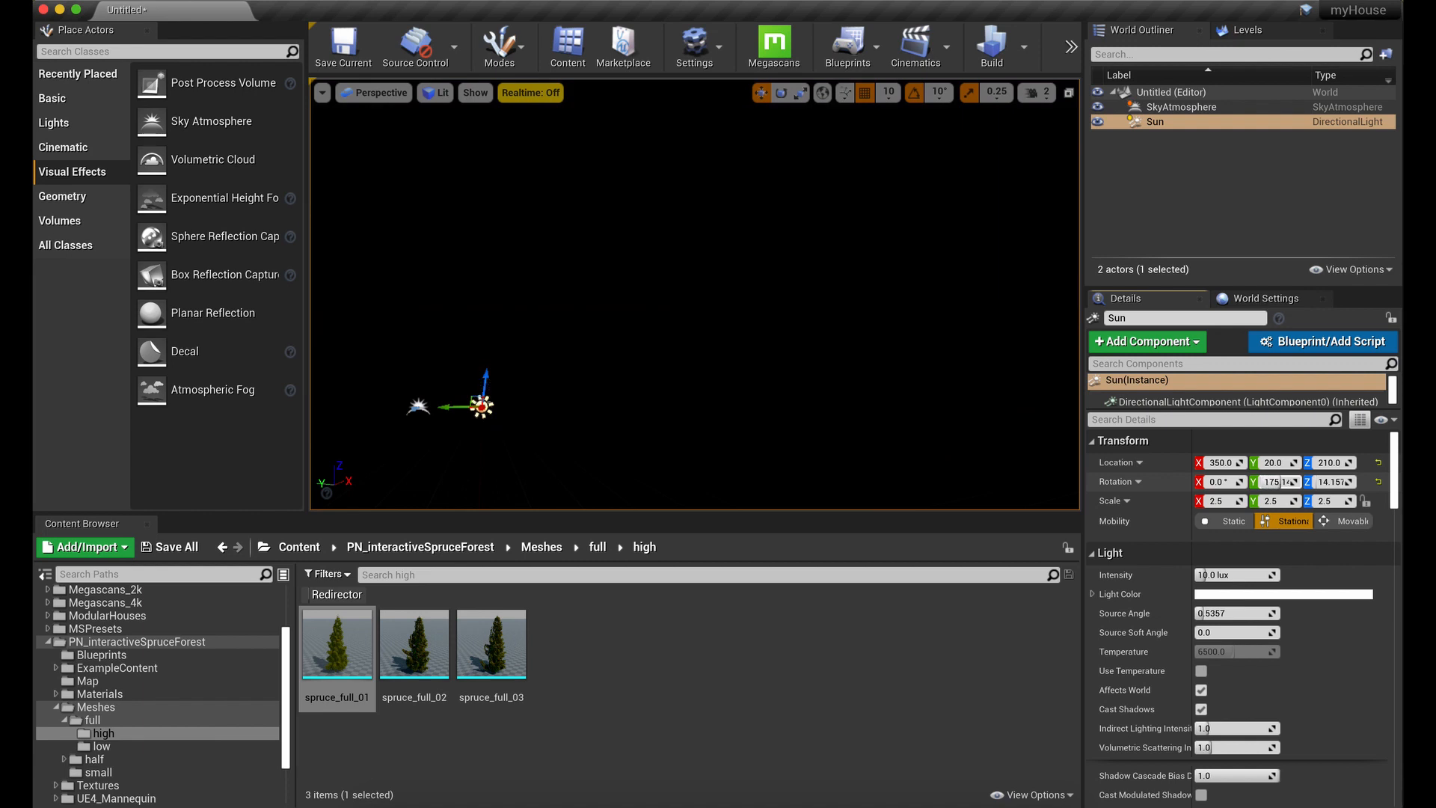
pyautogui.moveTo(1280, 482); pyautogui.dragTo(1293, 481)
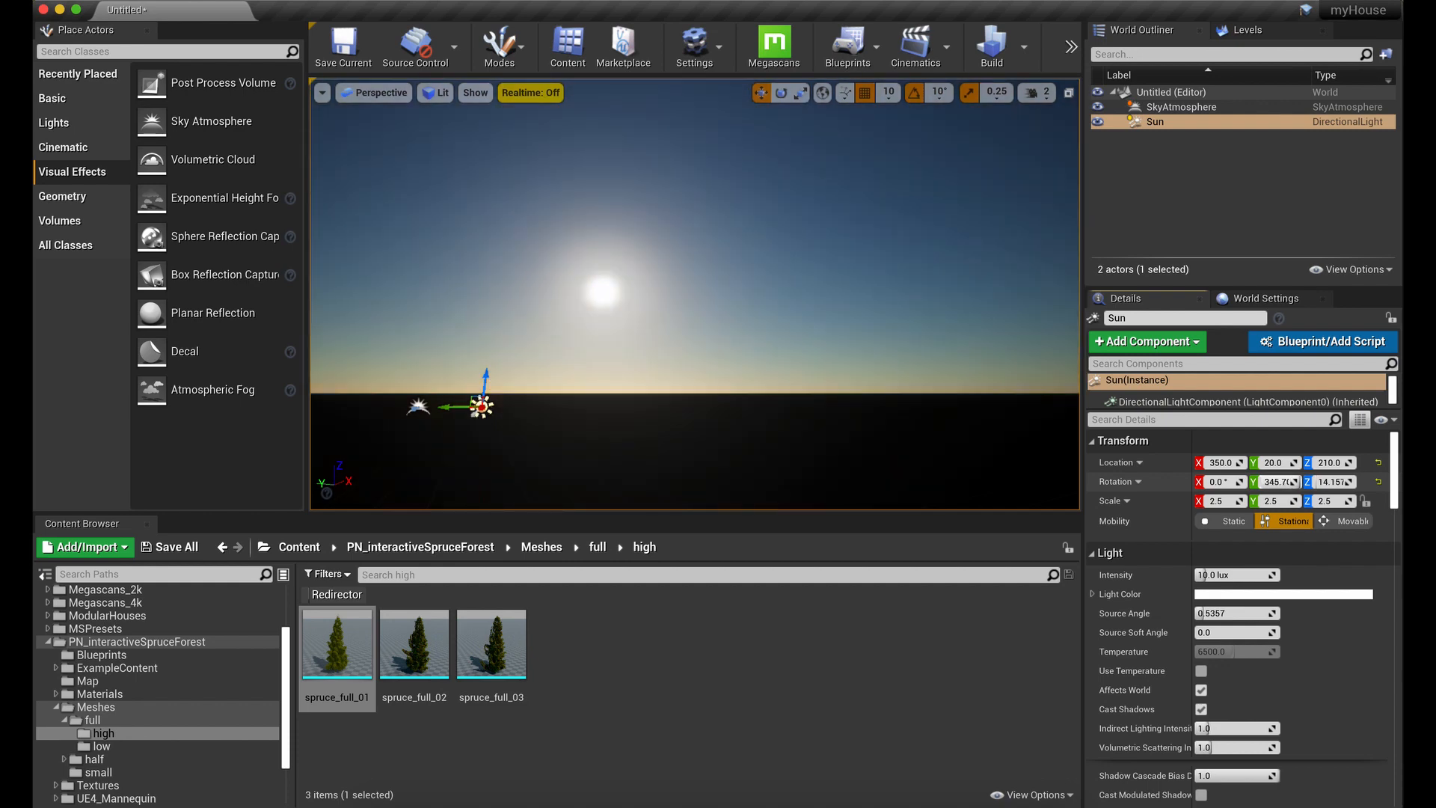
pyautogui.moveTo(997, 441); pyautogui.dragTo(871, 468, button='right')
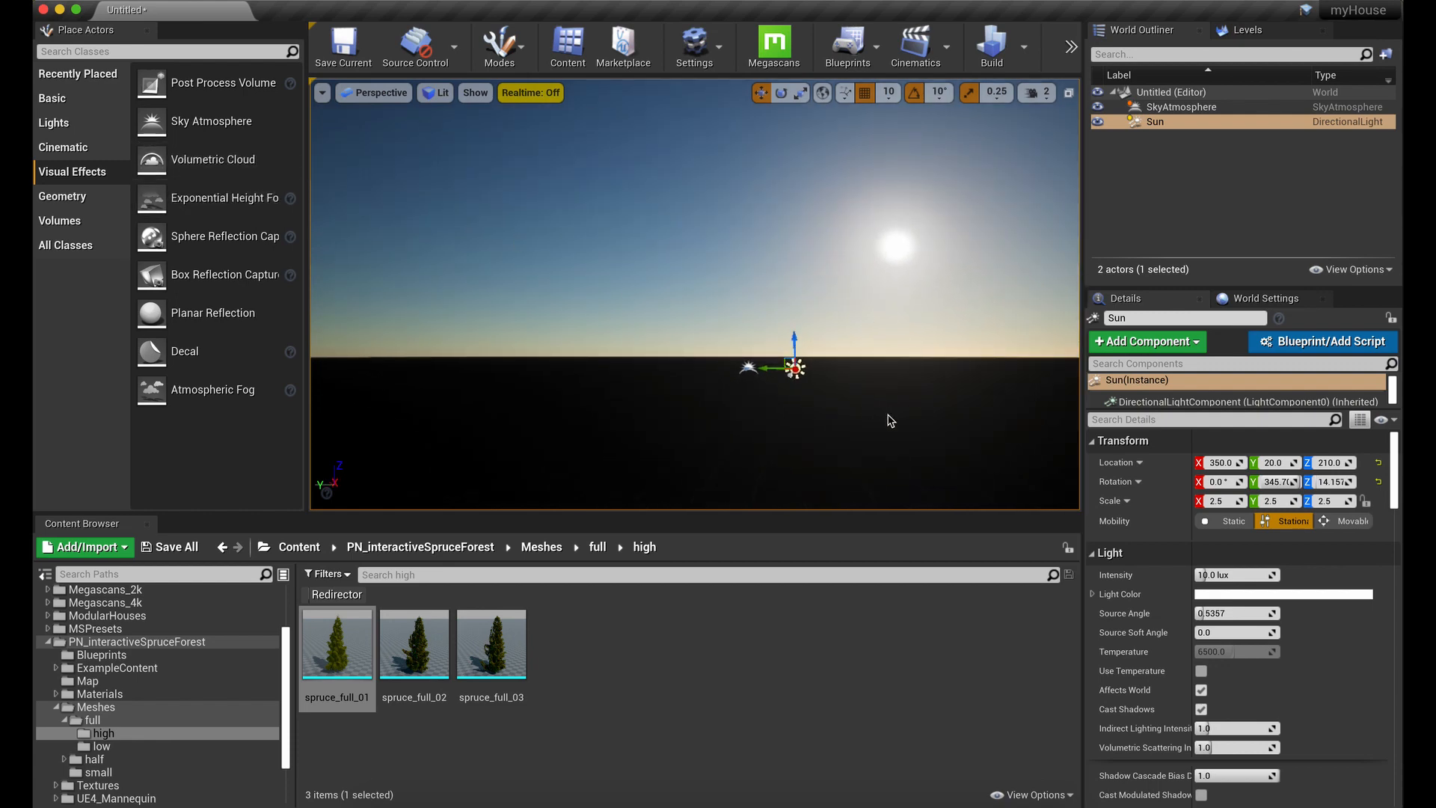
pyautogui.click(1155, 124)
pyautogui.keyDown('ctrl'); pyautogui.click(1157, 122); pyautogui.keyUp('ctrl')
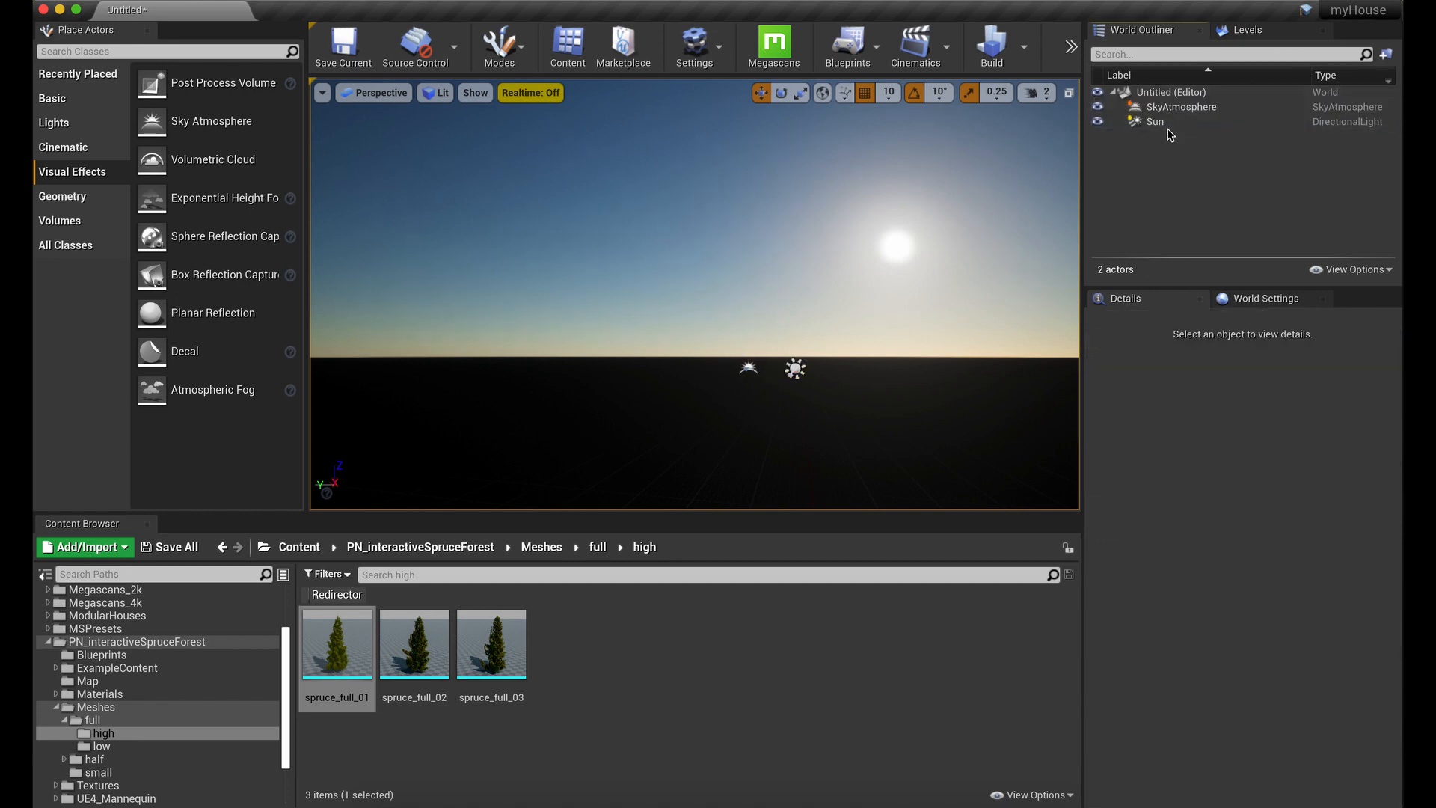
pyautogui.click(1165, 122)
pyautogui.keyDown('ctrl'); pyautogui.click(1165, 122); pyautogui.keyUp('ctrl')
pyautogui.click(1165, 122)
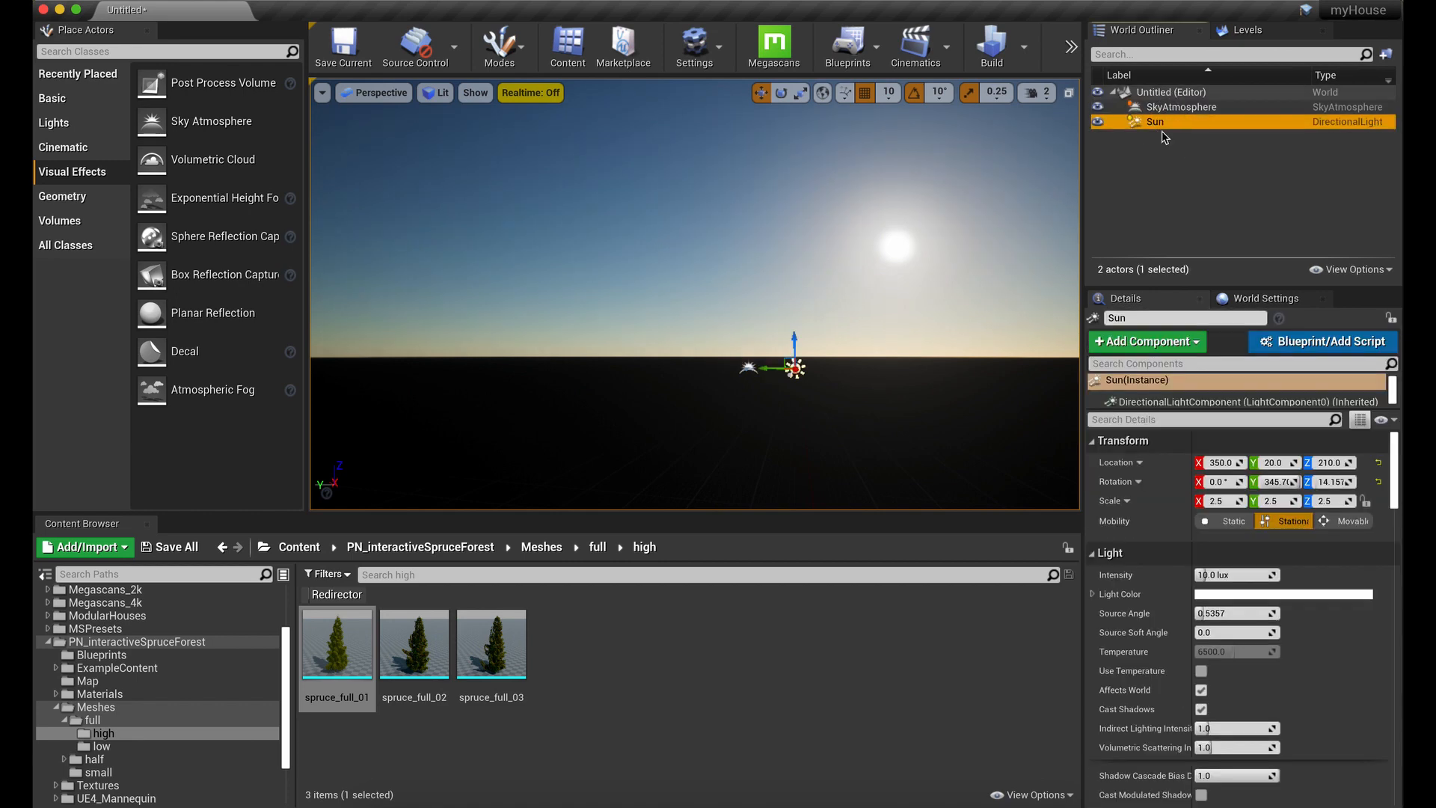
# - Place a Volumetric Cloud actor in the level near the Sun and the sky atmosphere
pyautogui.moveTo(784, 284); pyautogui.dragTo(794, 368, button='right')
pyautogui.press('e')
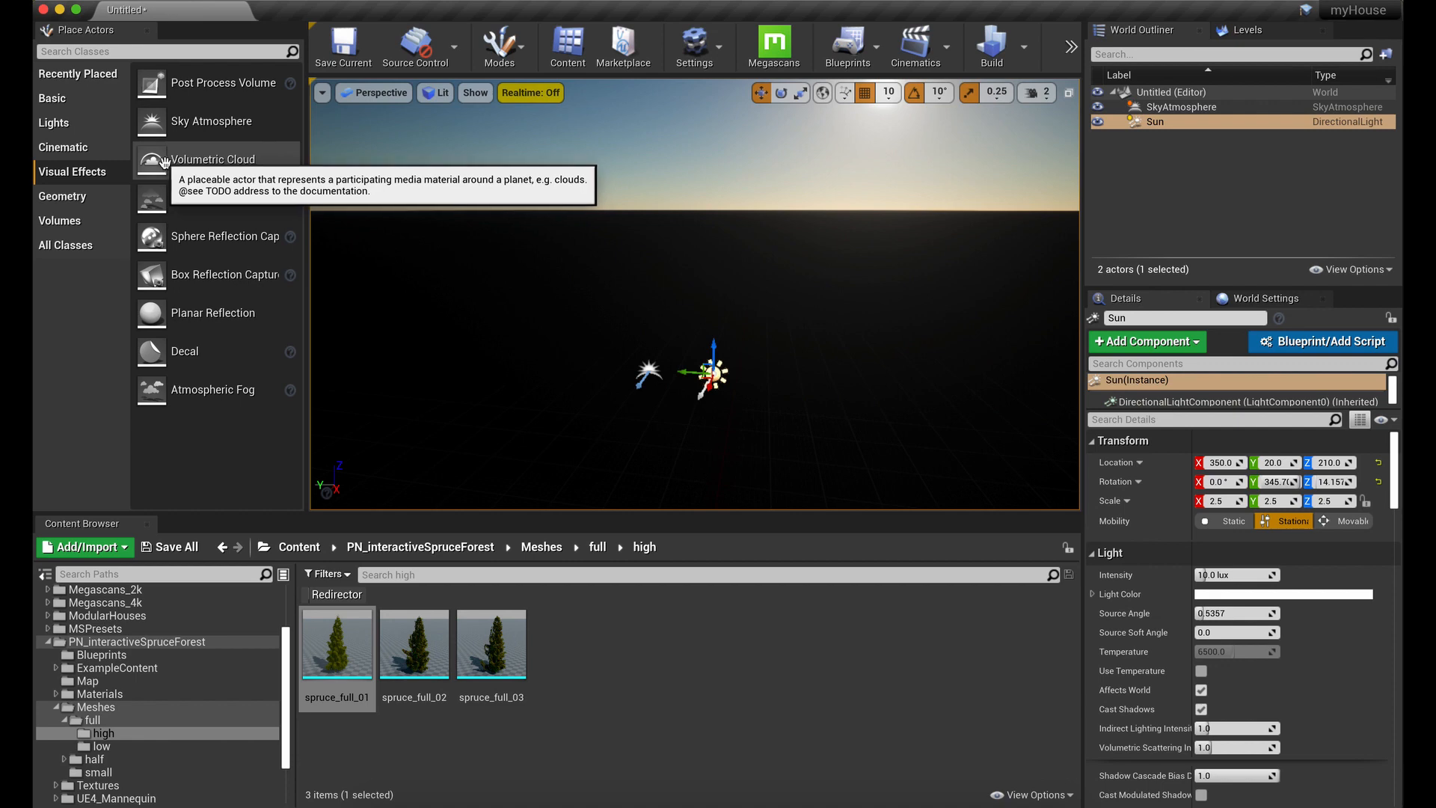
pyautogui.moveTo(174, 161); pyautogui.dragTo(644, 334)
pyautogui.moveTo(749, 349); pyautogui.dragTo(289, 306, button='right')
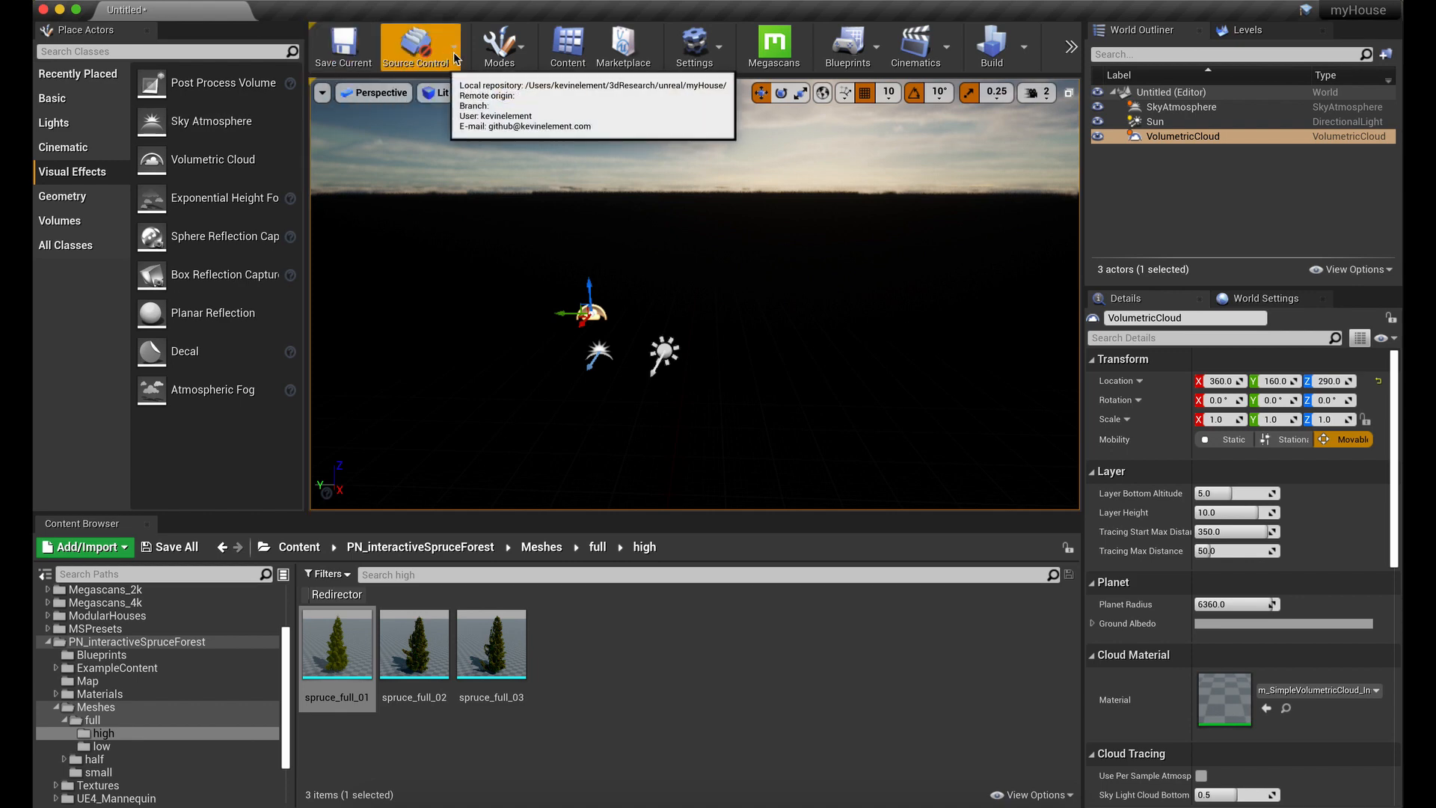
# - Import a new landscape in Landscape mode from the already chosen heightmap file at 2,017×2,017 resolution
pyautogui.click(512, 54)
pyautogui.click(544, 115)
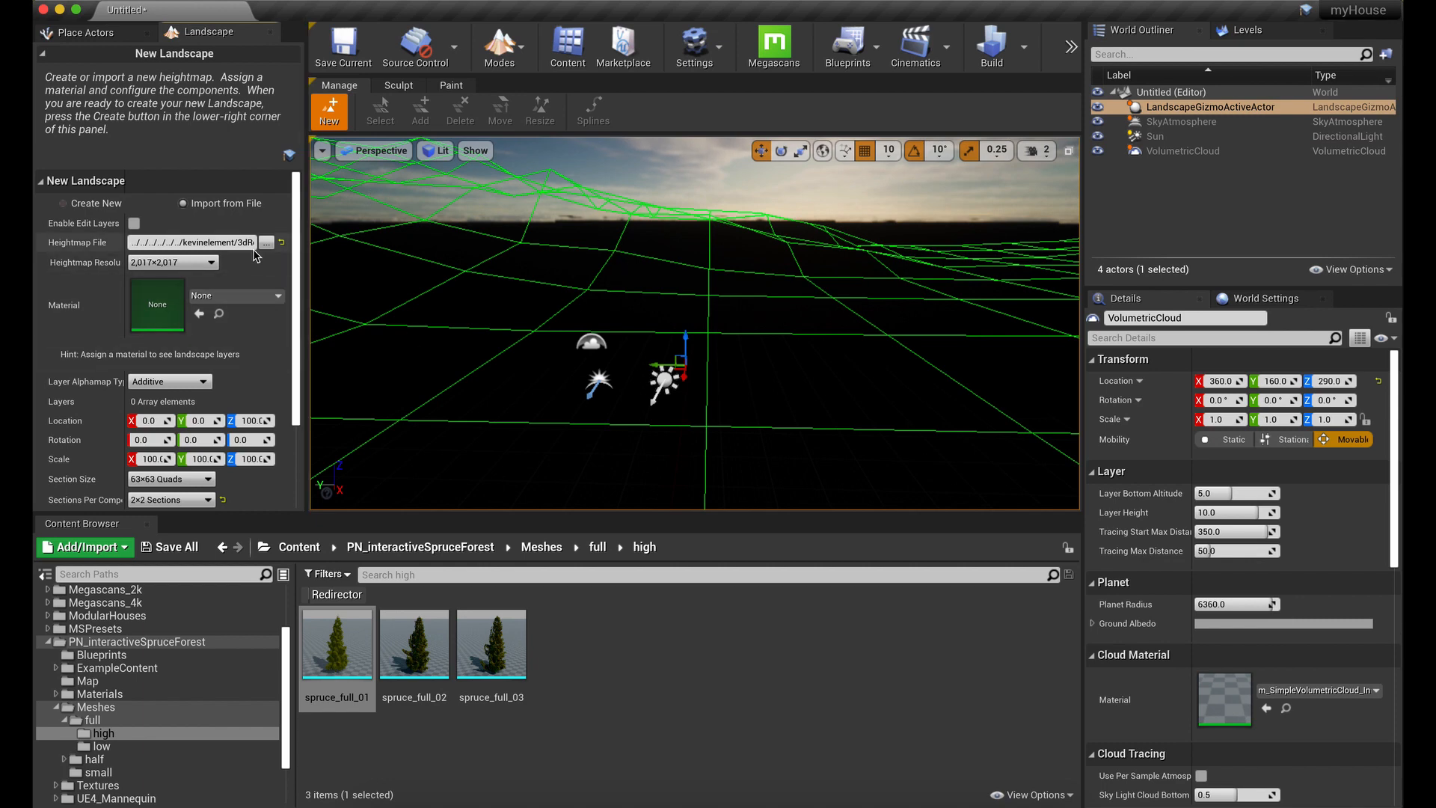
pyautogui.scroll(-3, 241, 364)
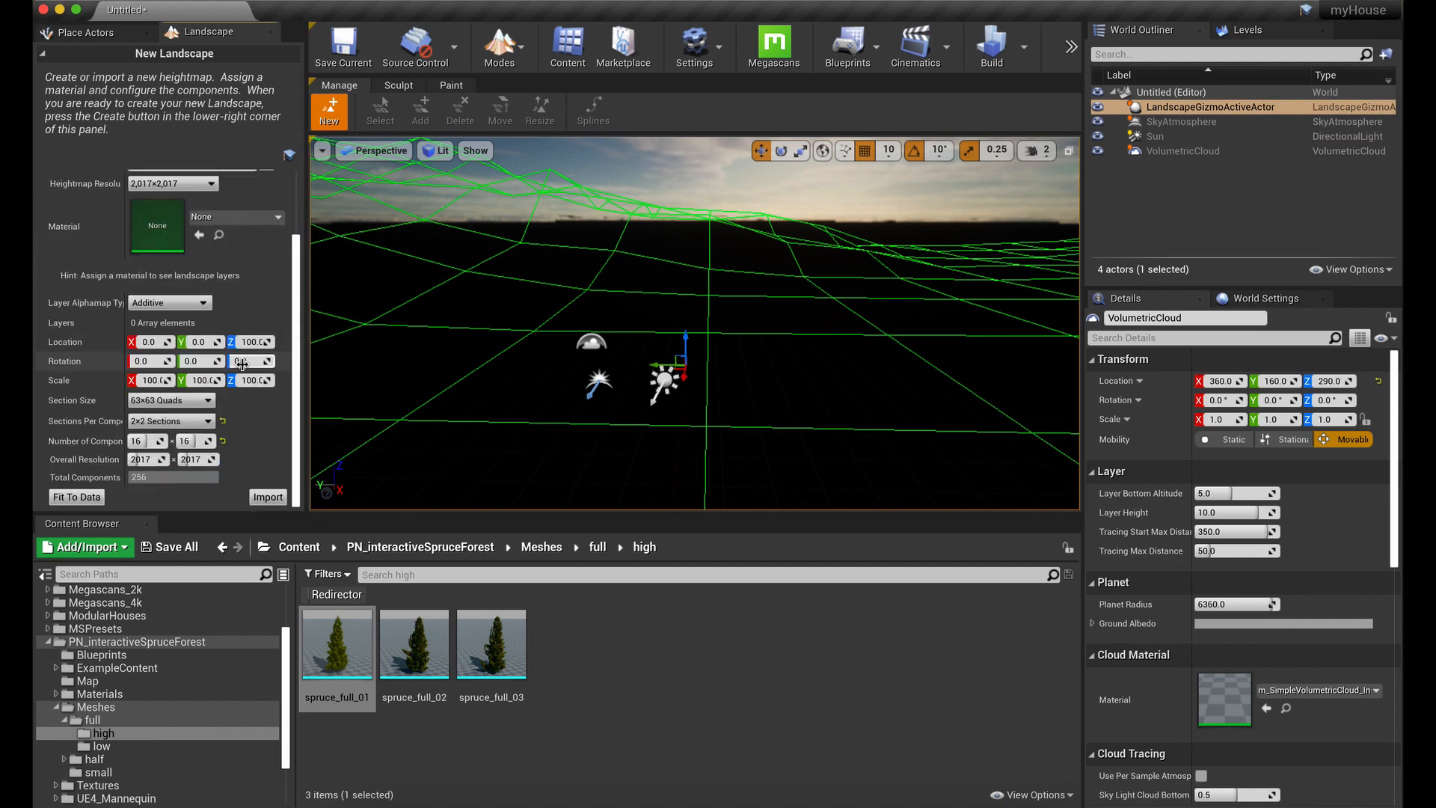
pyautogui.click(272, 501)
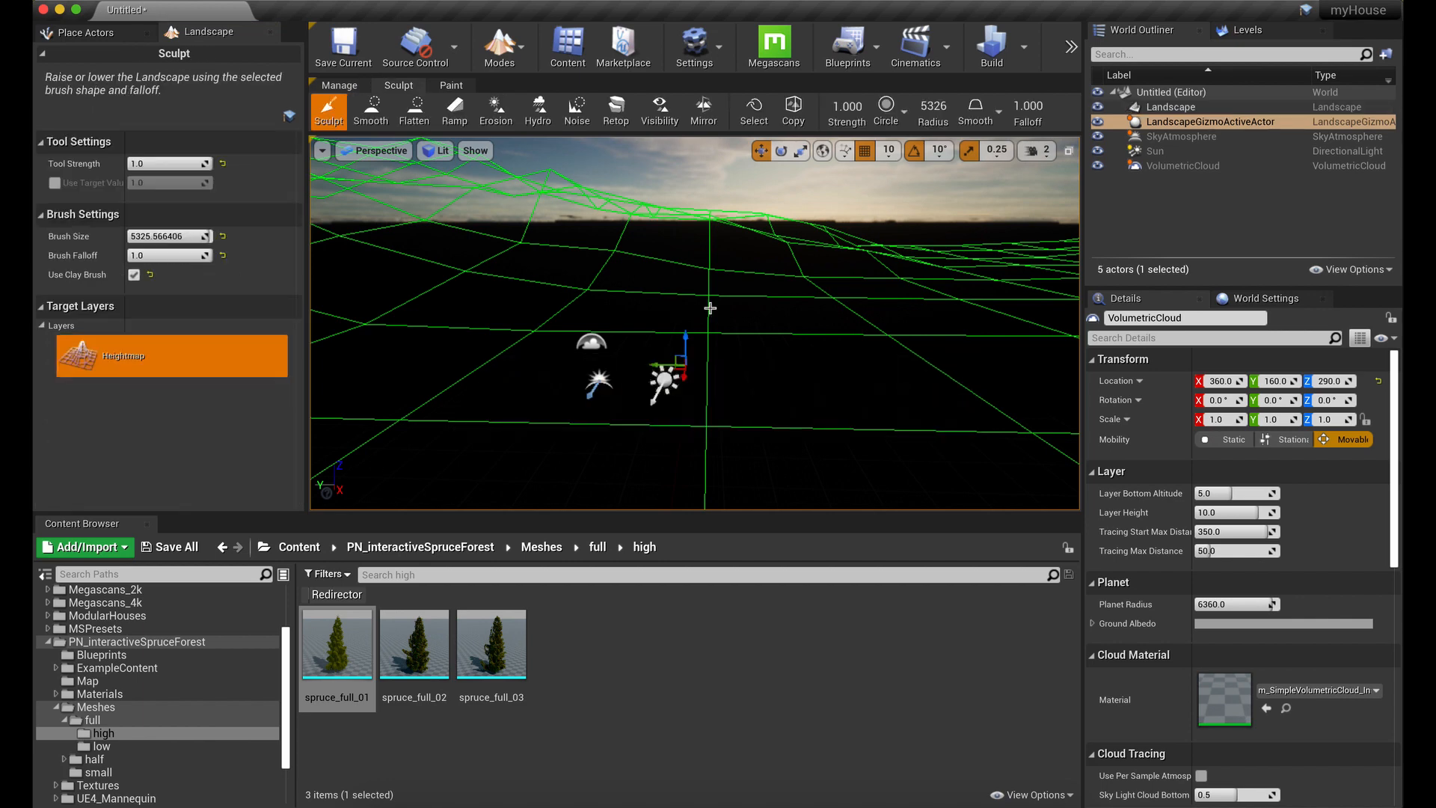
pyautogui.moveTo(711, 308); pyautogui.dragTo(800, 268, button='right')
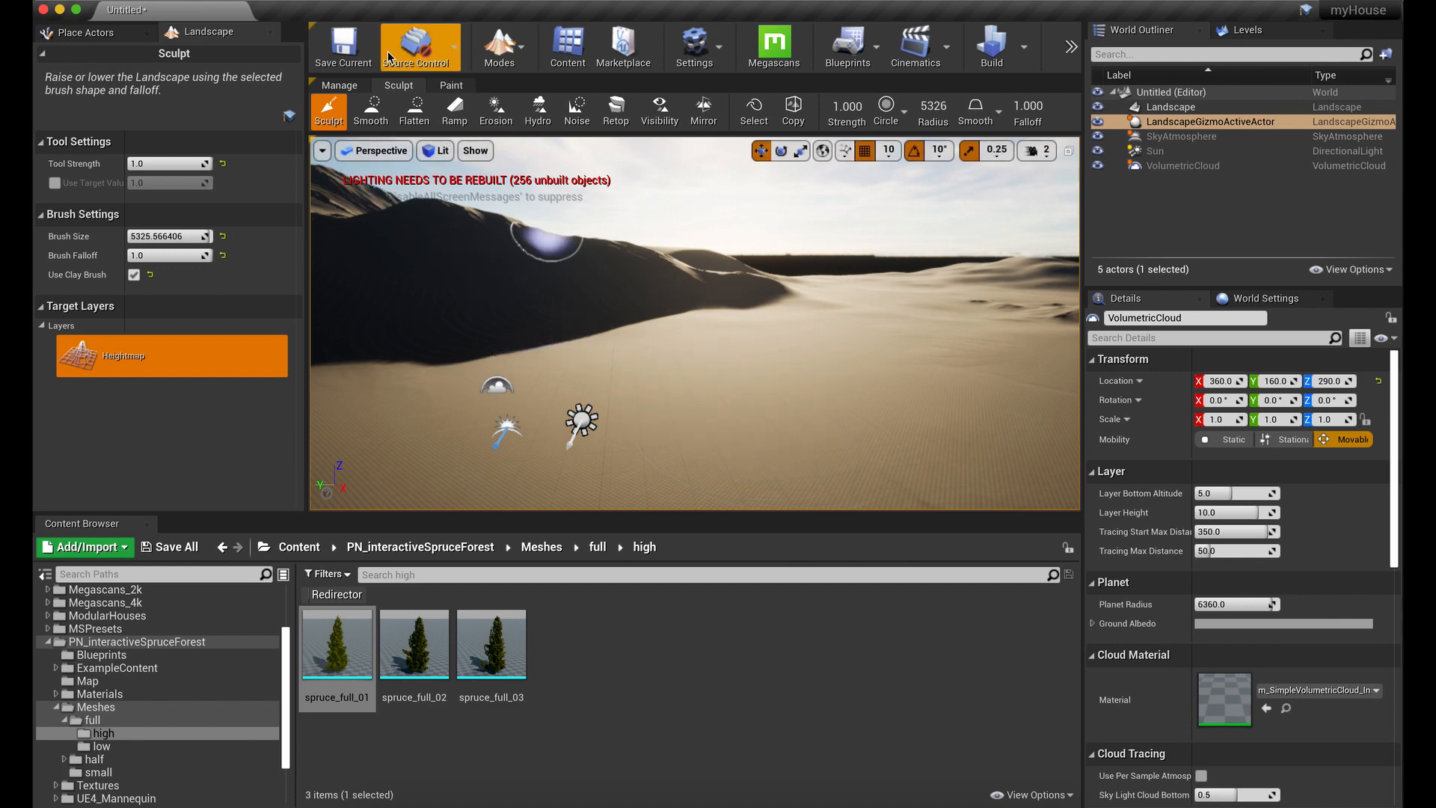
# - Return to Select mode and adjust the landscape's Z scale to about 100.5 and its Z location to about 7846
pyautogui.click(496, 56)
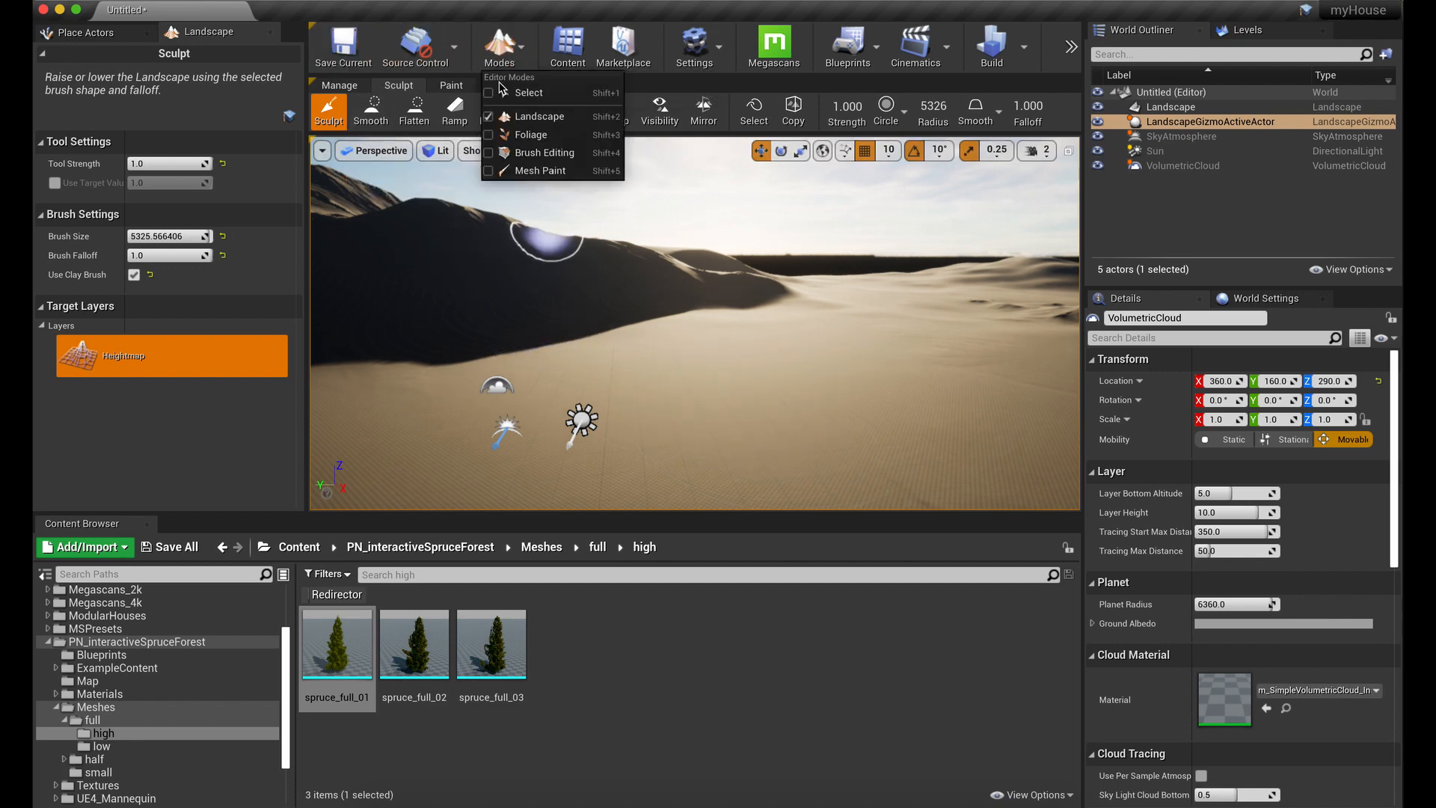
pyautogui.click(524, 82)
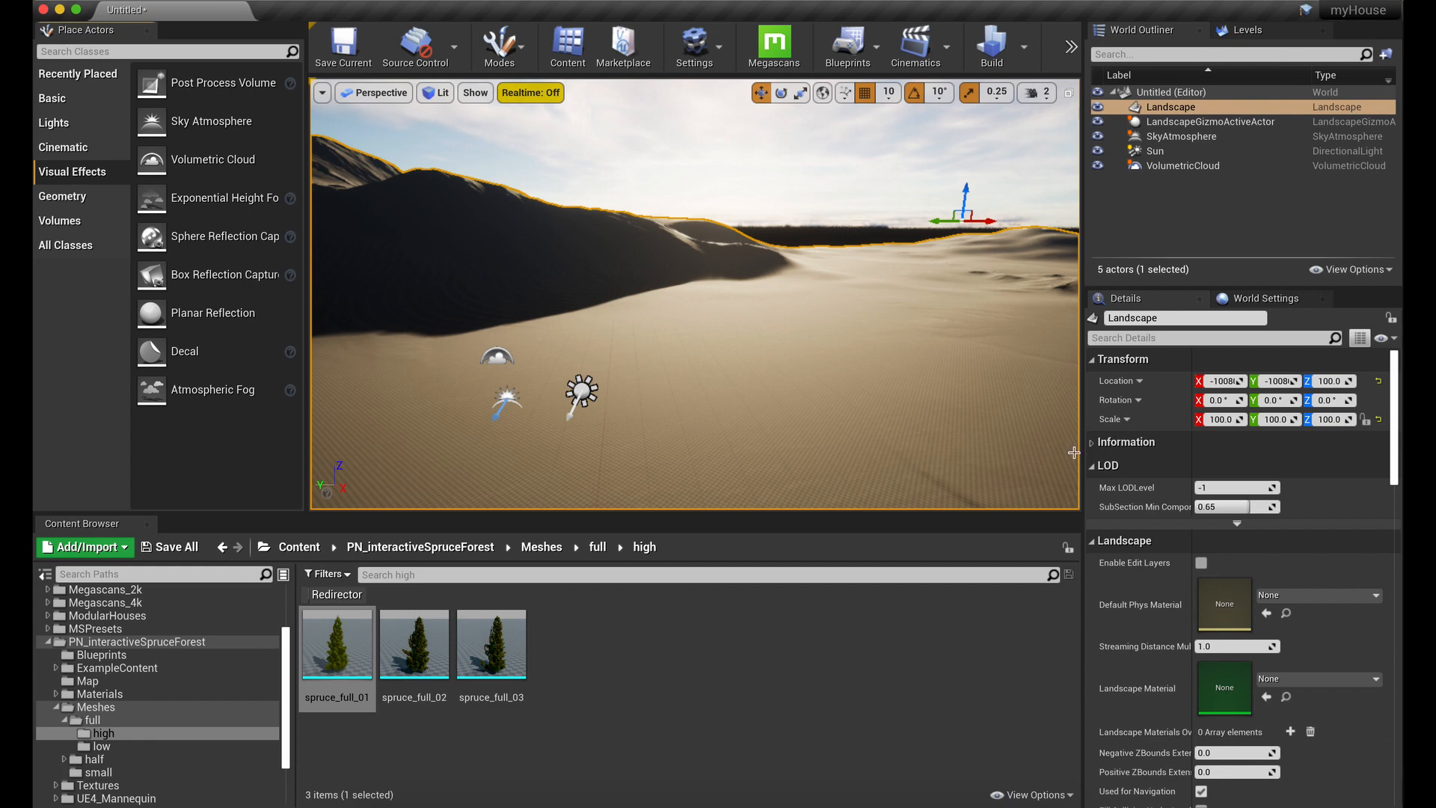
pyautogui.moveTo(1318, 421); pyautogui.dragTo(1324, 421)
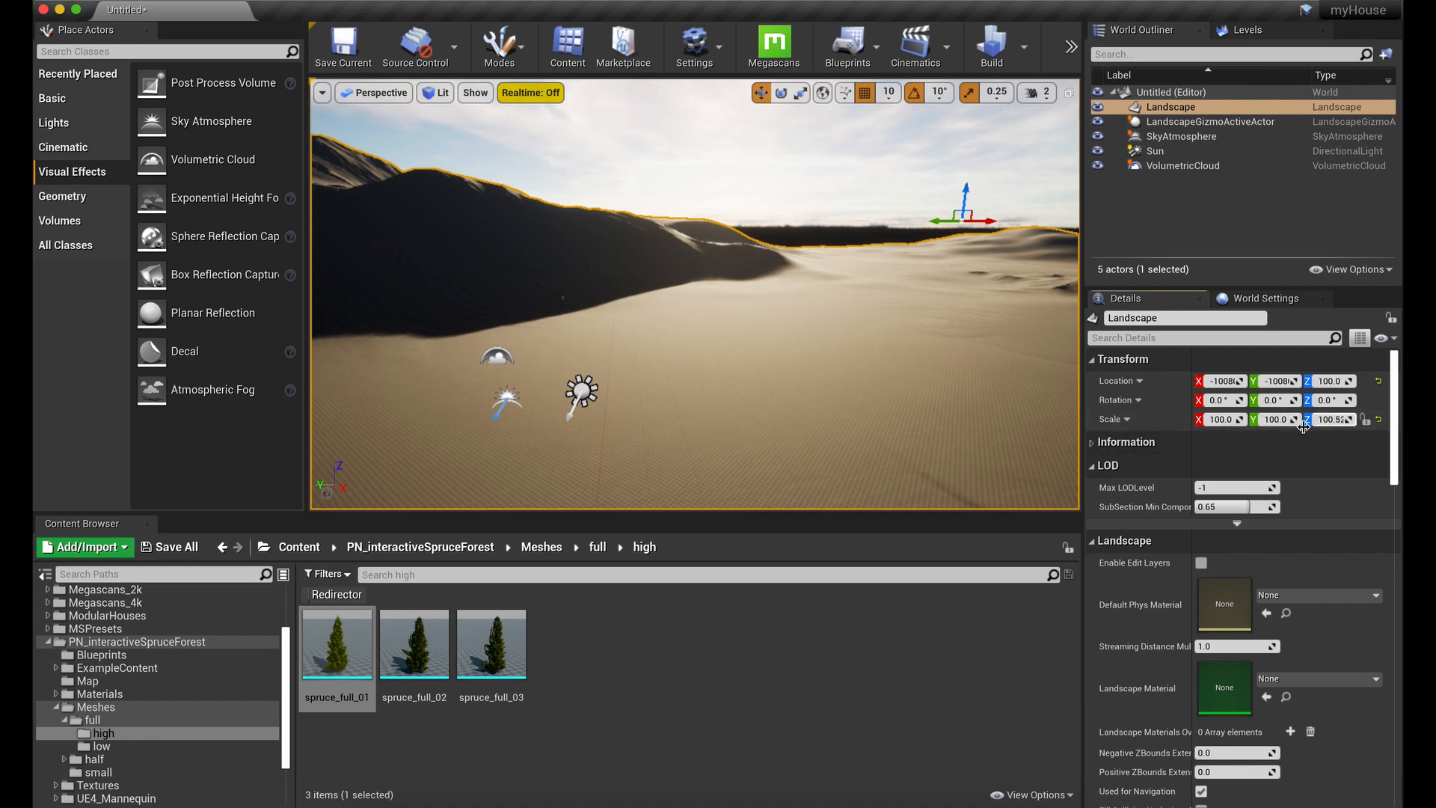
pyautogui.moveTo(1328, 382); pyautogui.dragTo(1349, 382)
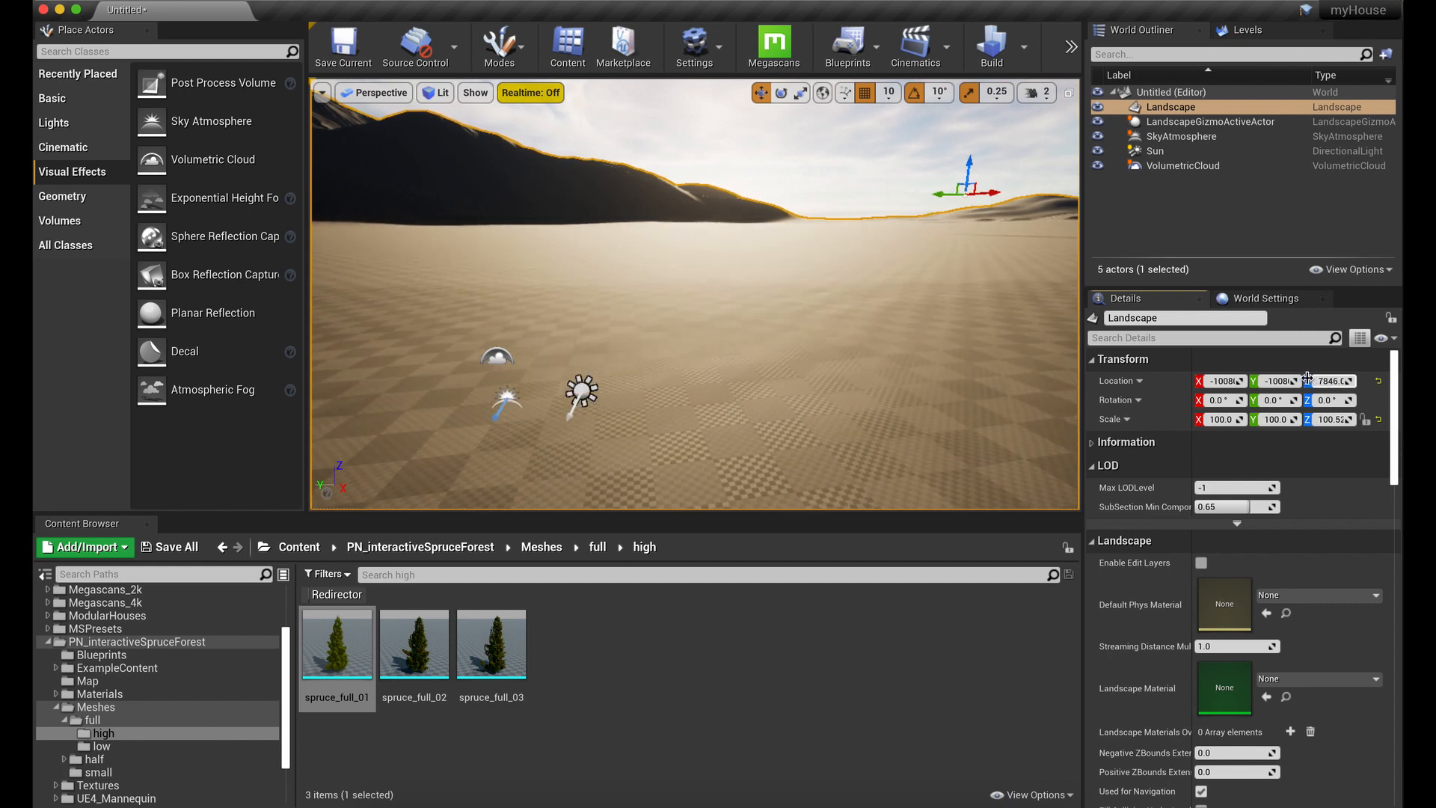
# - Place an Exponential Height Fog actor on the landscape near the other sky actors
pyautogui.moveTo(695, 294); pyautogui.dragTo(748, 274, button='right')
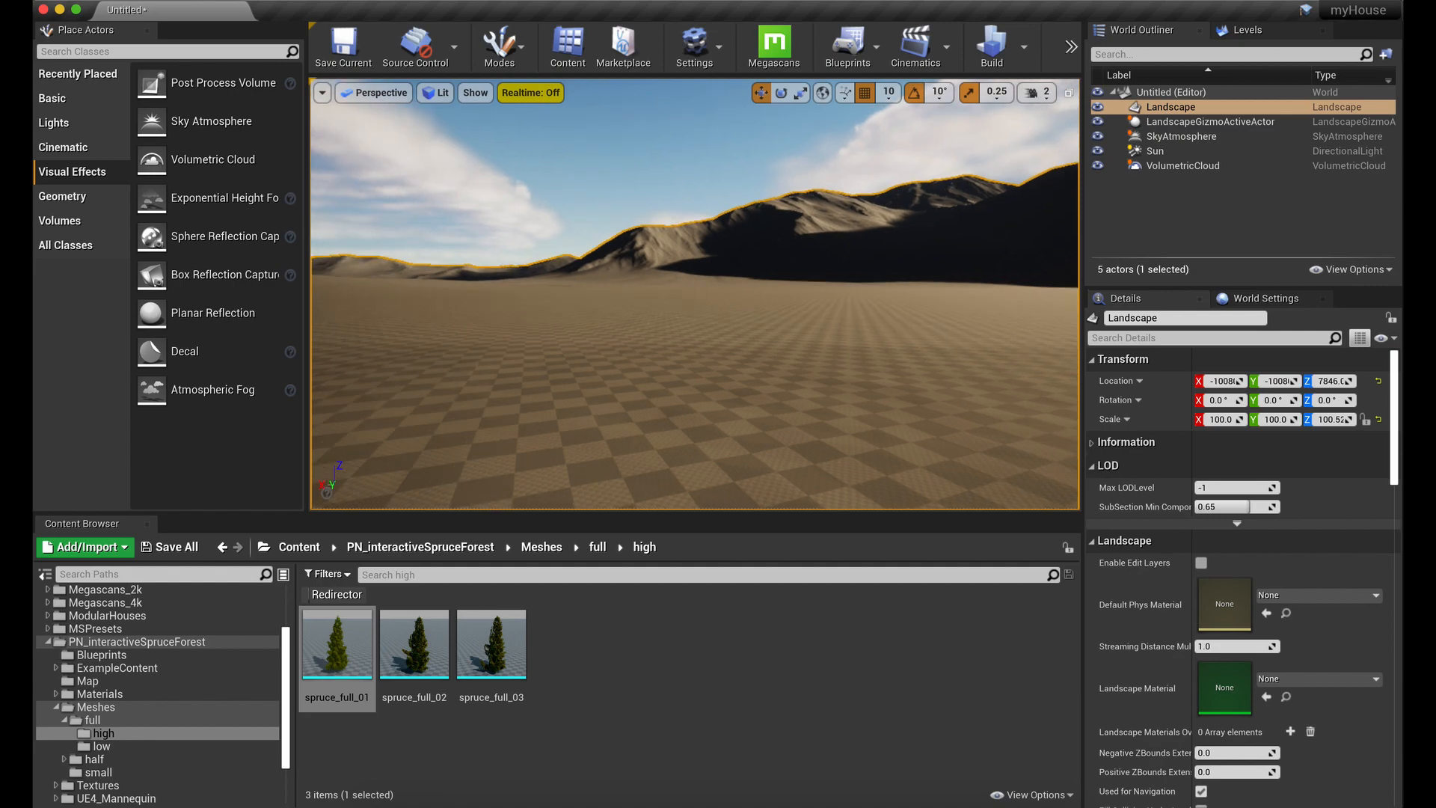
pyautogui.moveTo(694, 295); pyautogui.dragTo(737, 308, button='right')
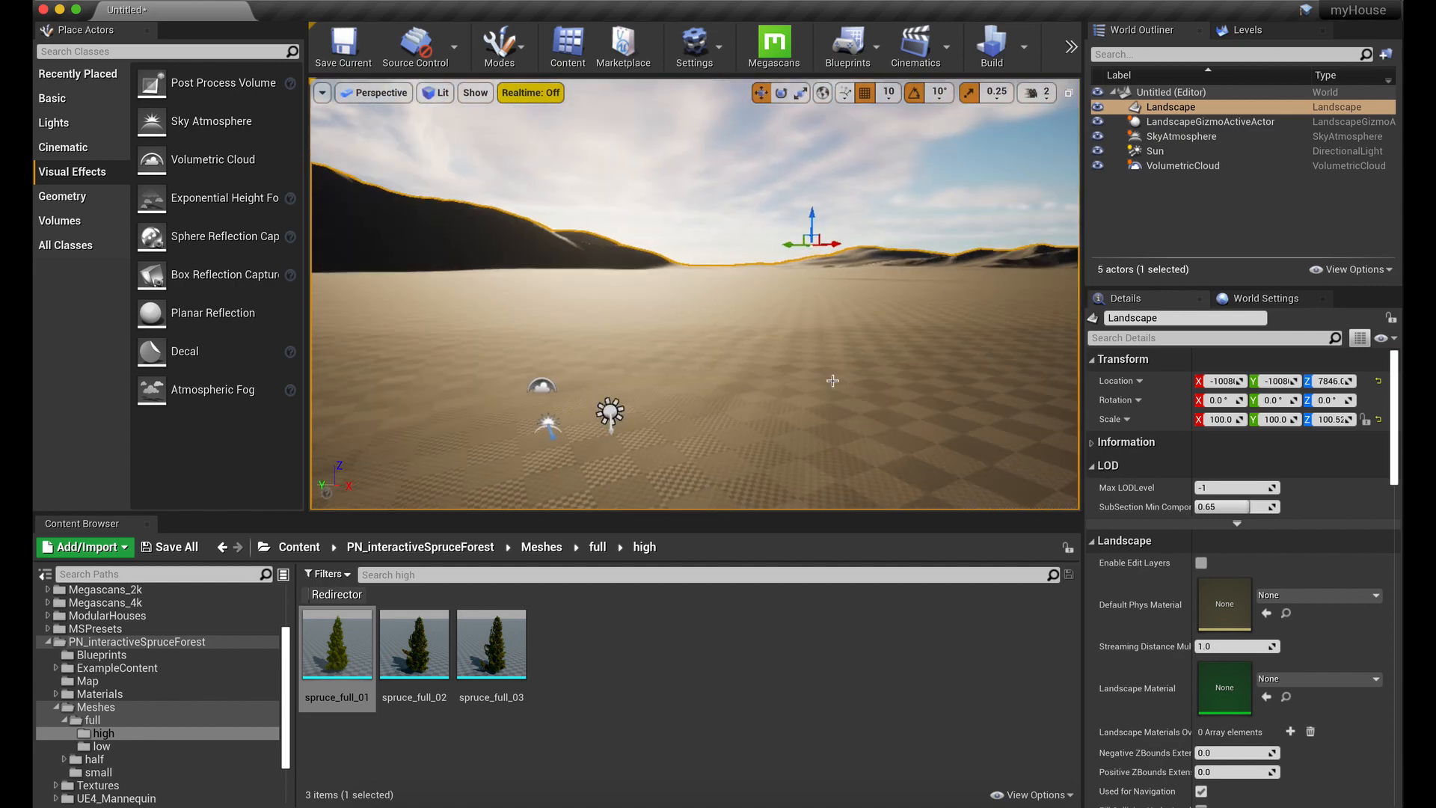
pyautogui.moveTo(904, 412); pyautogui.dragTo(514, 329, button='right')
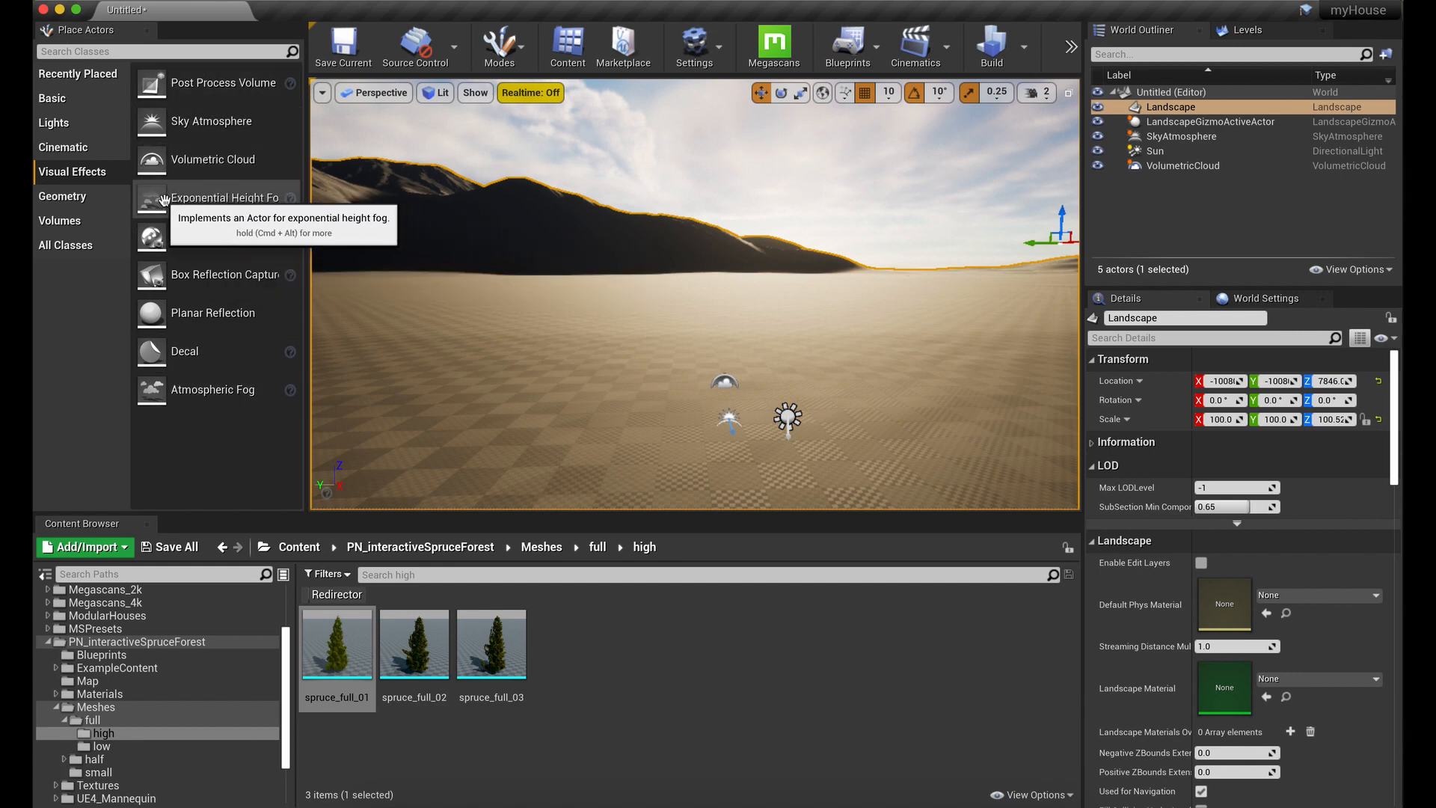
pyautogui.moveTo(163, 199); pyautogui.dragTo(652, 365)
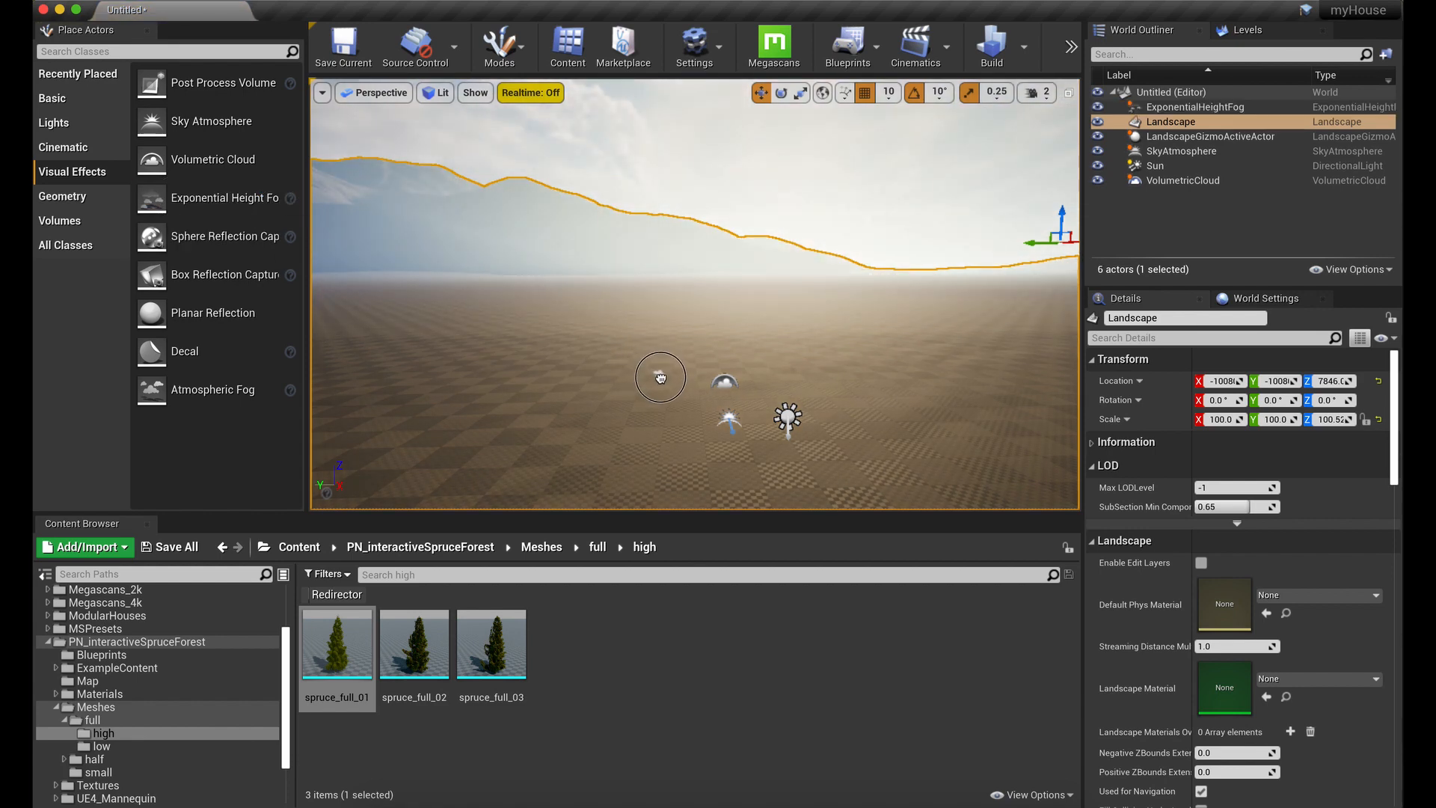
# - Lower the Exponential Height Fog's Fog Density to about 0.002
pyautogui.moveTo(708, 450); pyautogui.dragTo(709, 451)
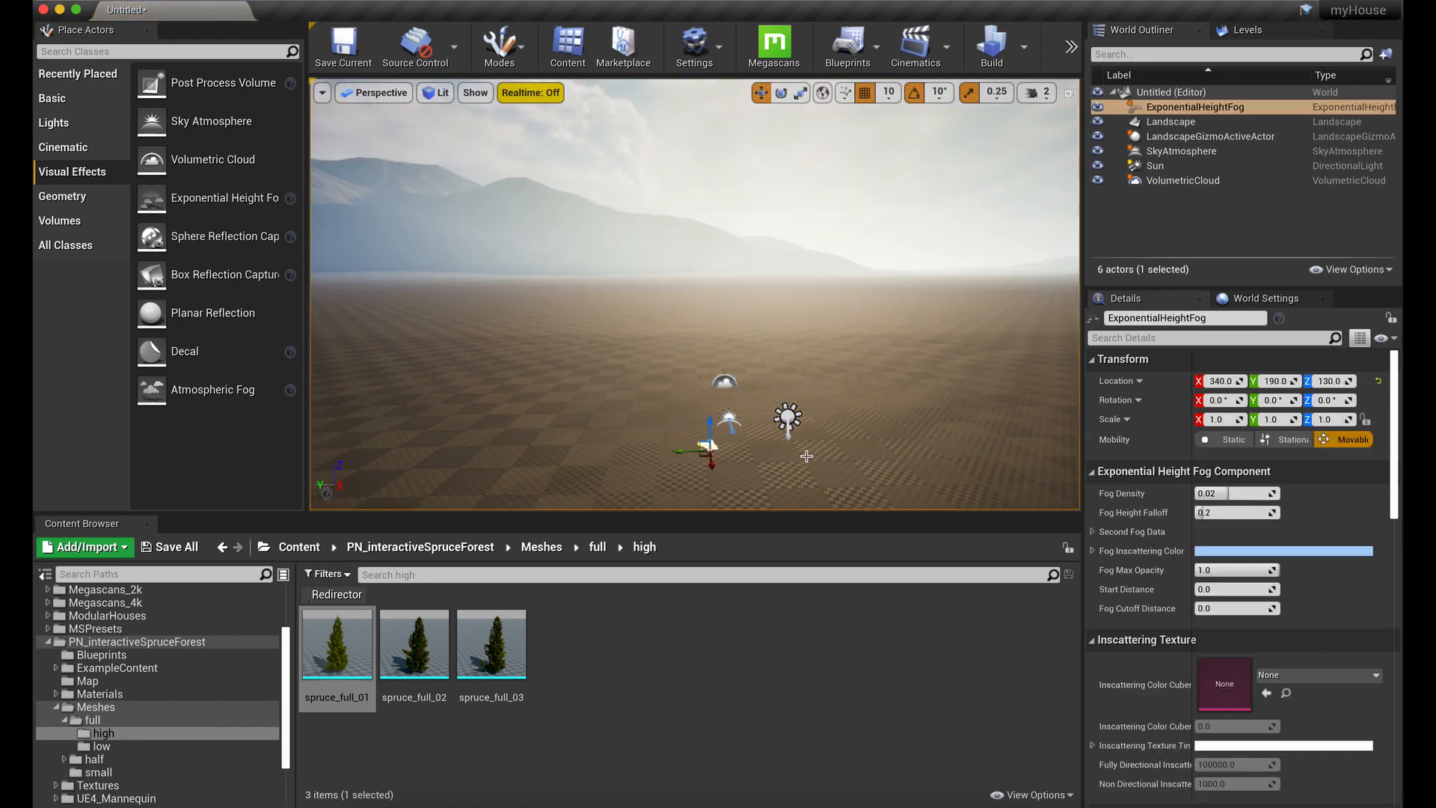
pyautogui.moveTo(770, 479); pyautogui.dragTo(860, 433, button='right')
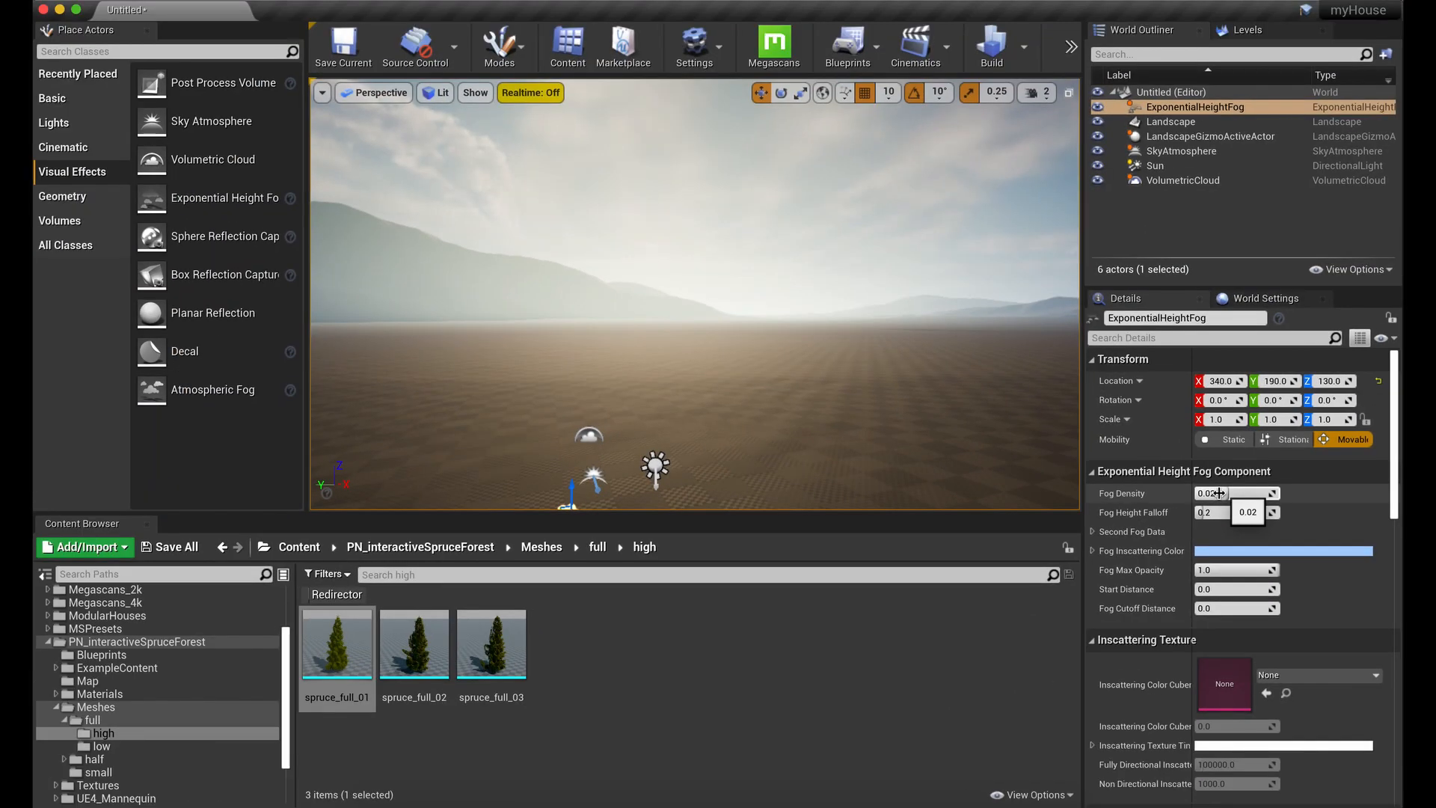
pyautogui.moveTo(1222, 490); pyautogui.dragTo(1198, 493)
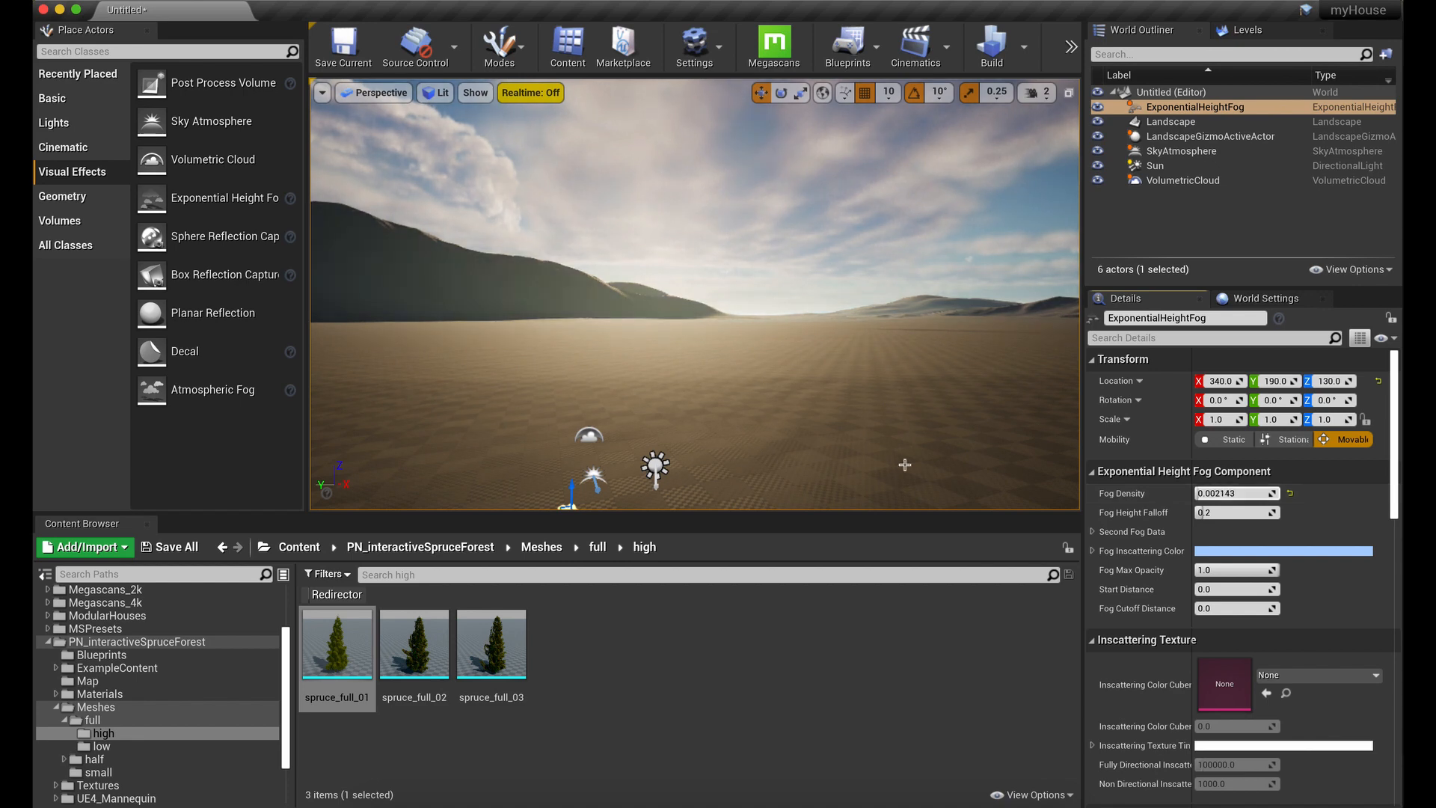
pyautogui.moveTo(795, 460); pyautogui.dragTo(756, 479, button='right')
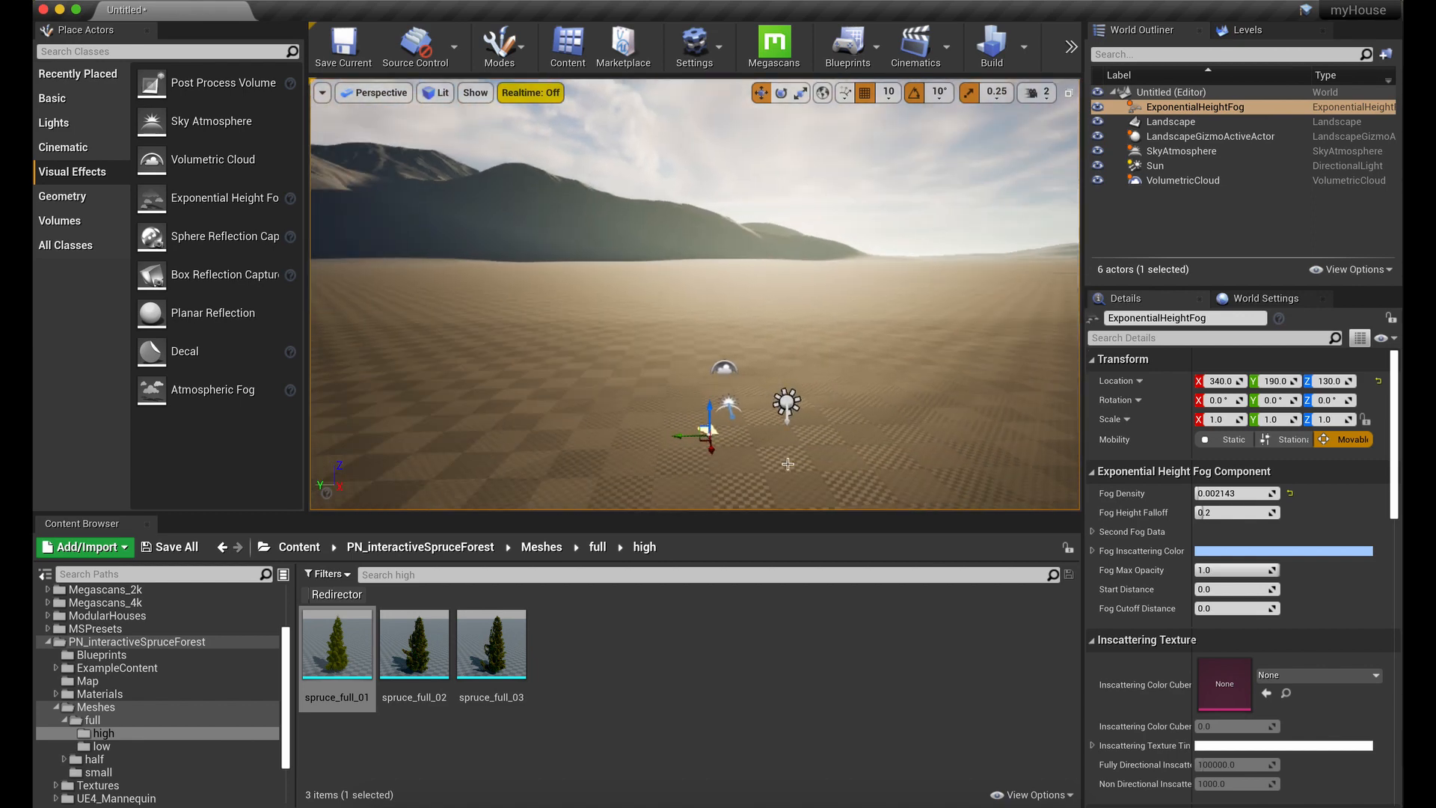
# - Place the spruce_full_01 mesh on the landscape near the sky actors and frame it against the sunlight
pyautogui.moveTo(338, 663)
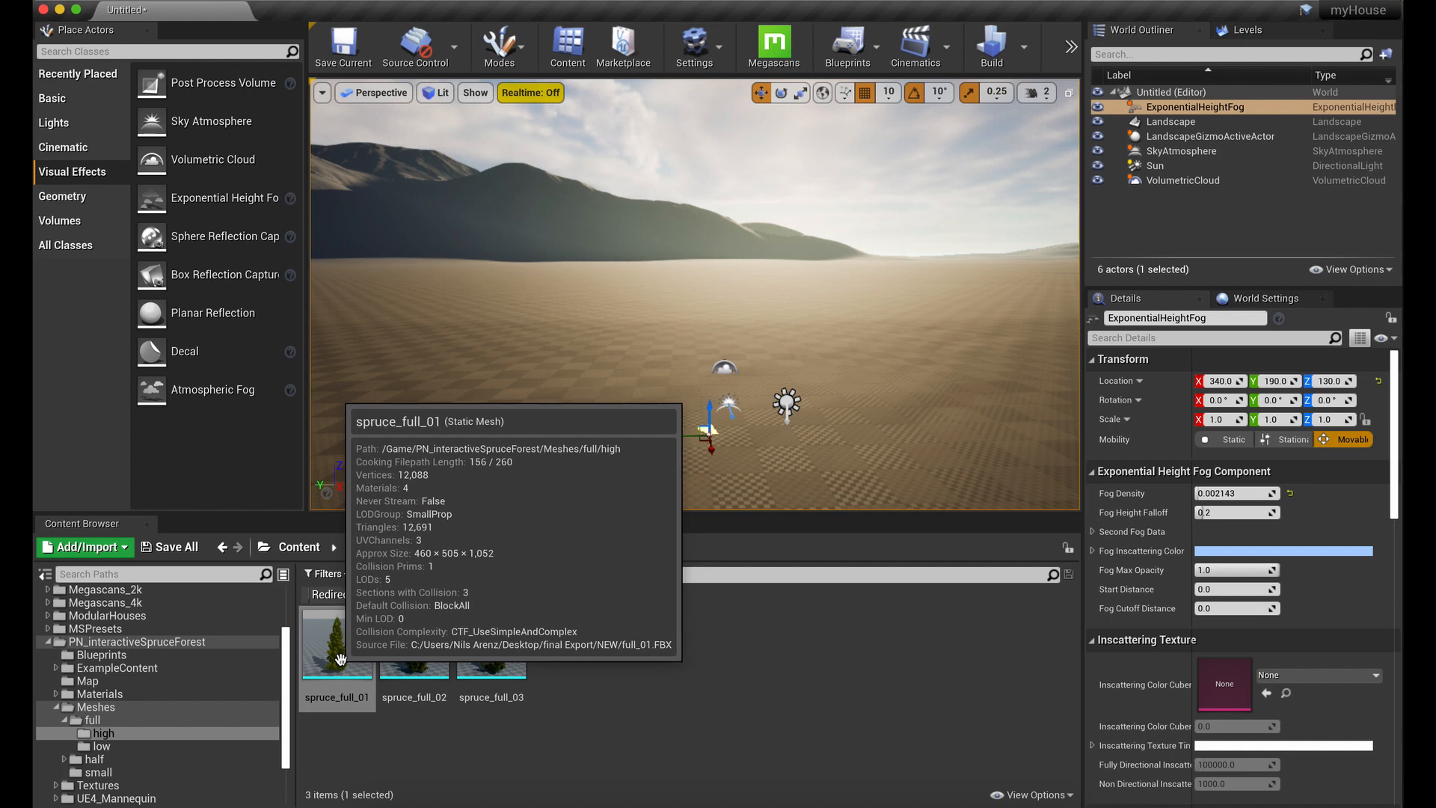
pyautogui.moveTo(341, 658); pyautogui.dragTo(785, 400)
pyautogui.press('f')
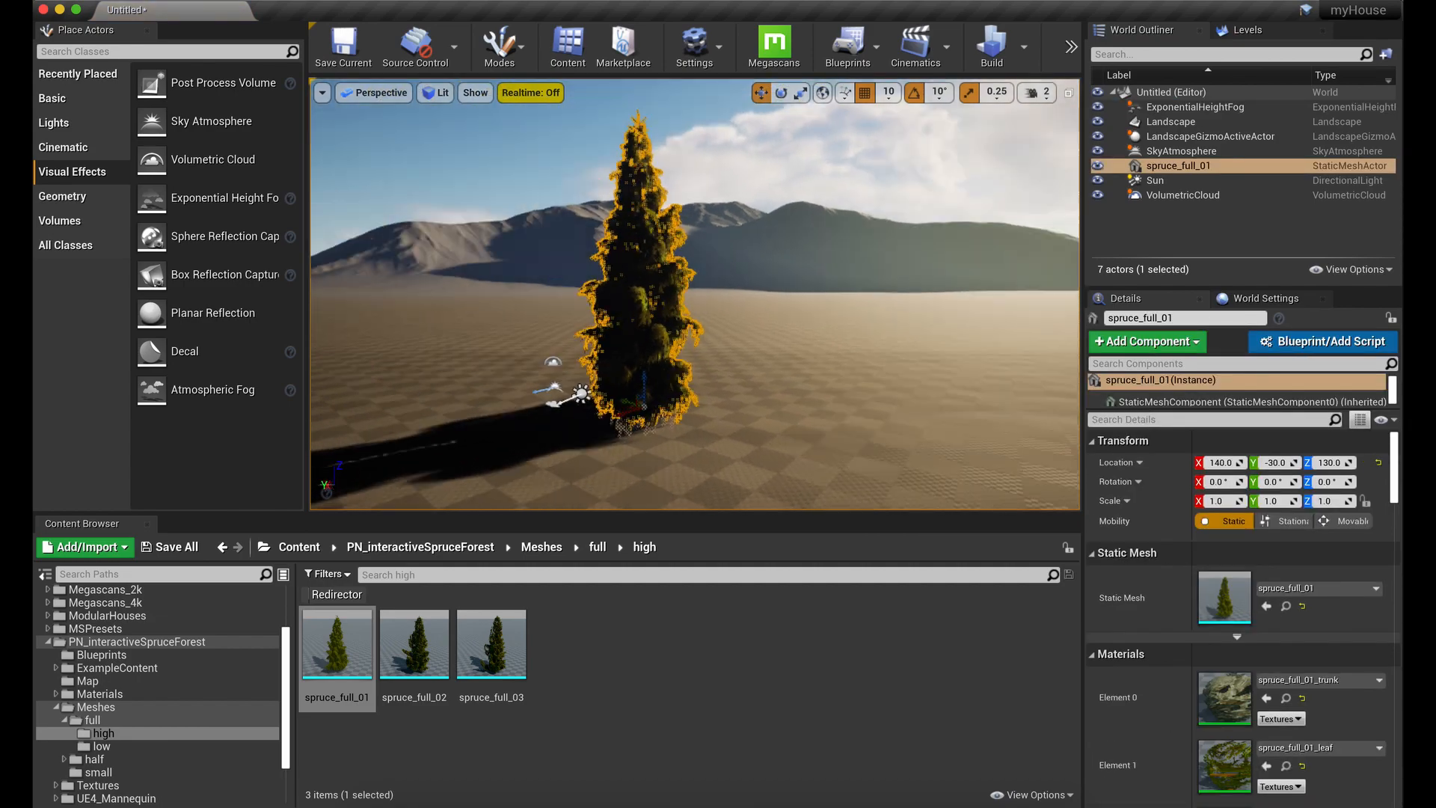
pyautogui.moveTo(785, 400); pyautogui.dragTo(898, 391, button='right')
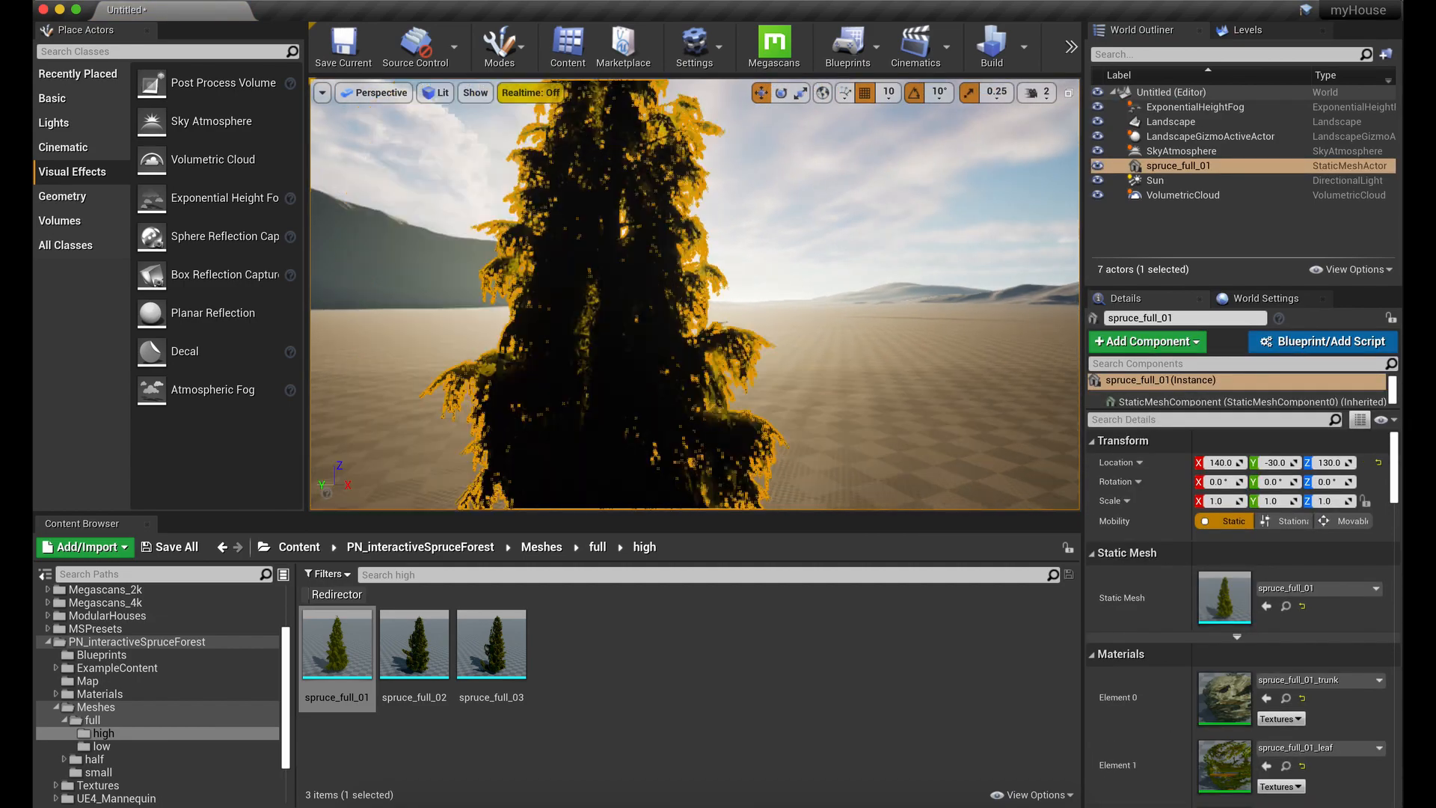
pyautogui.moveTo(897, 390); pyautogui.dragTo(890, 438)
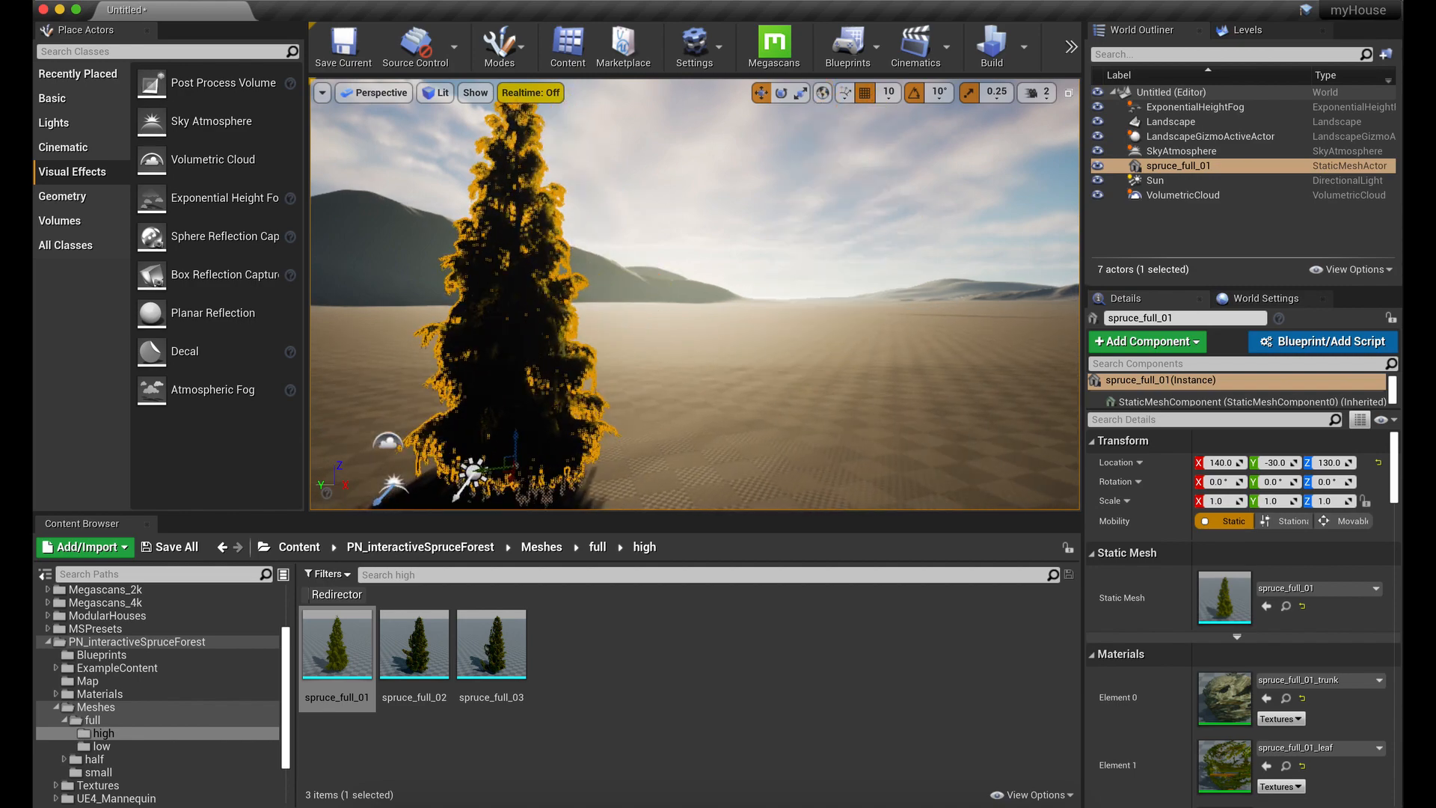
pyautogui.moveTo(890, 415); pyautogui.dragTo(837, 406, button='right')
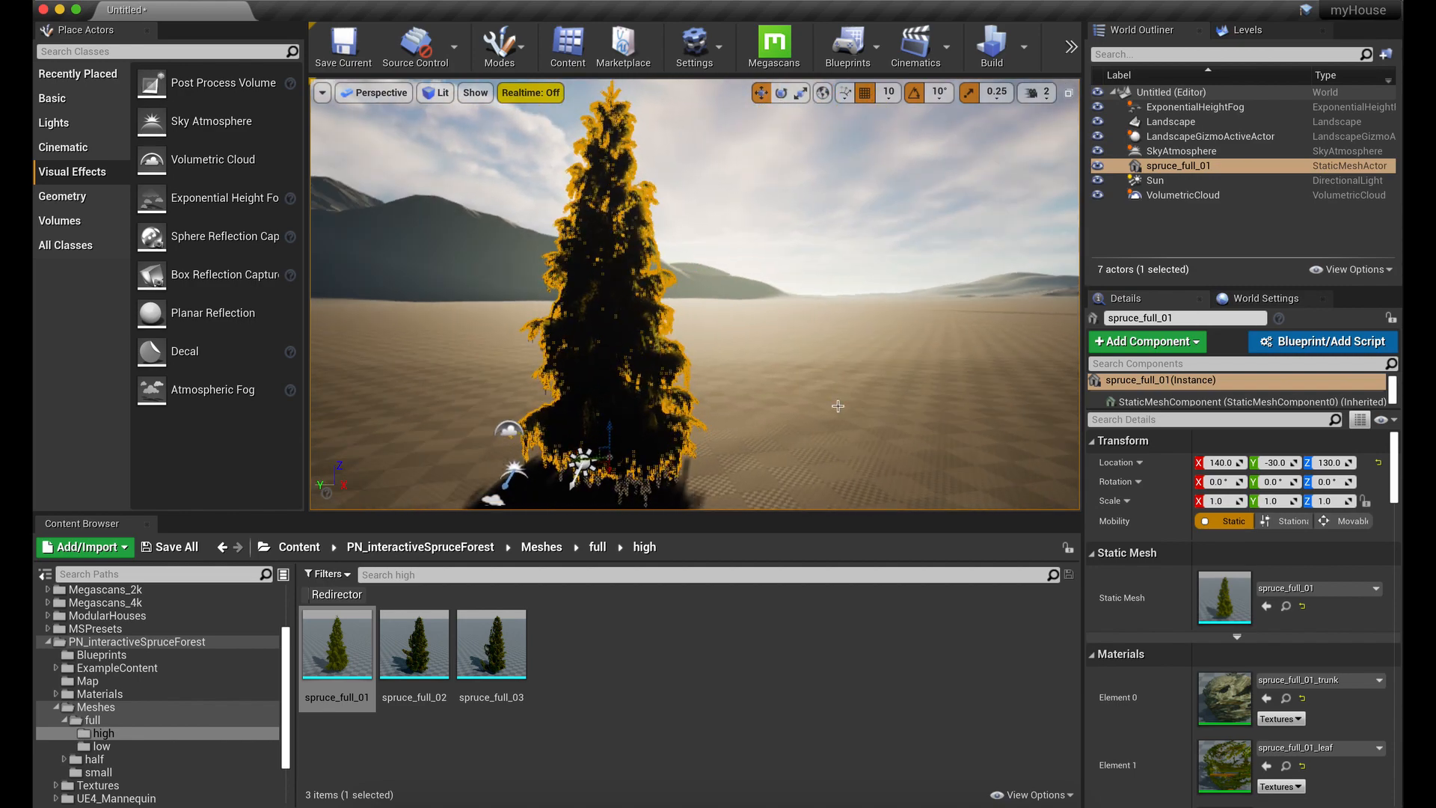
# - Enable Light Shaft Bloom on the Sun directional light
pyautogui.click(1168, 181)
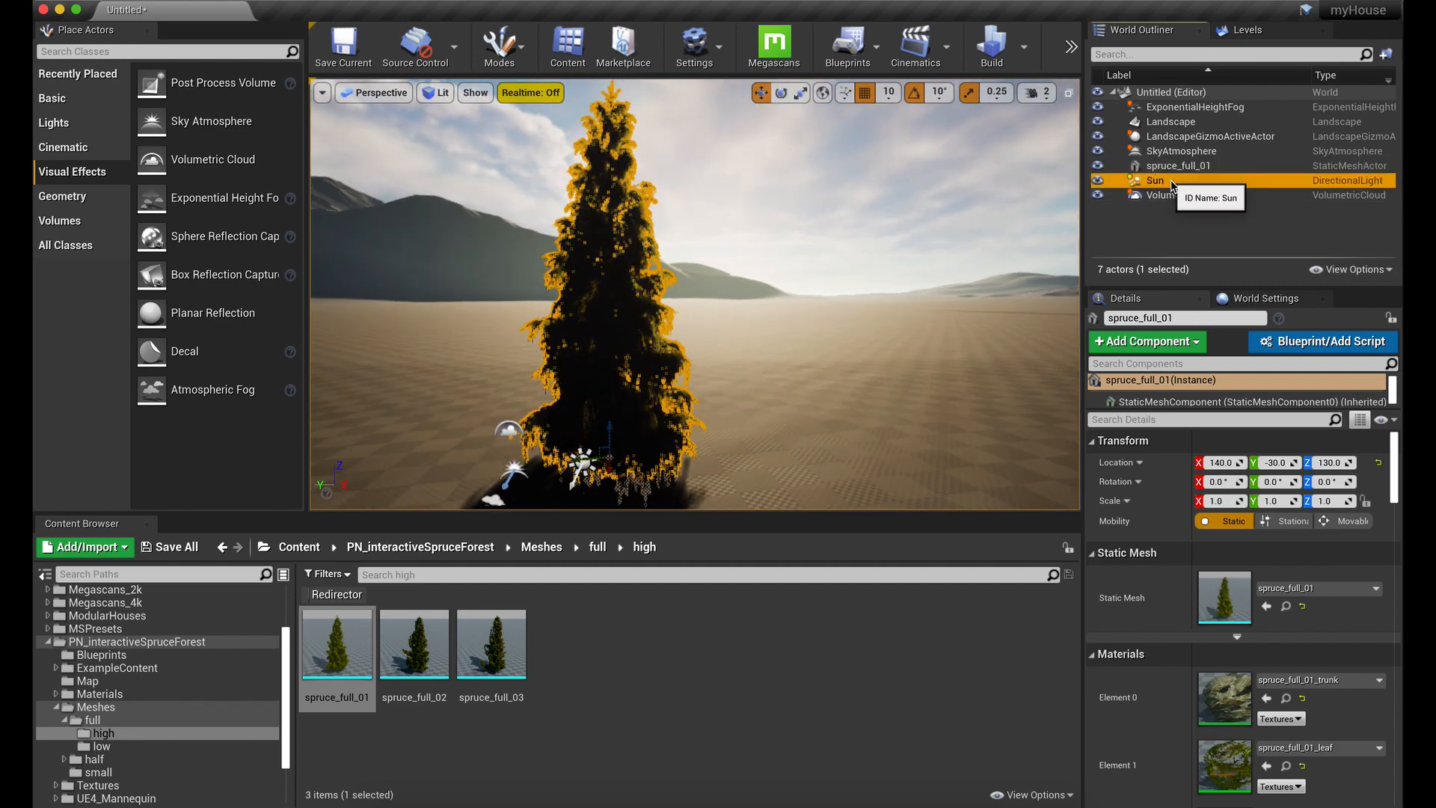
pyautogui.click(54, 122)
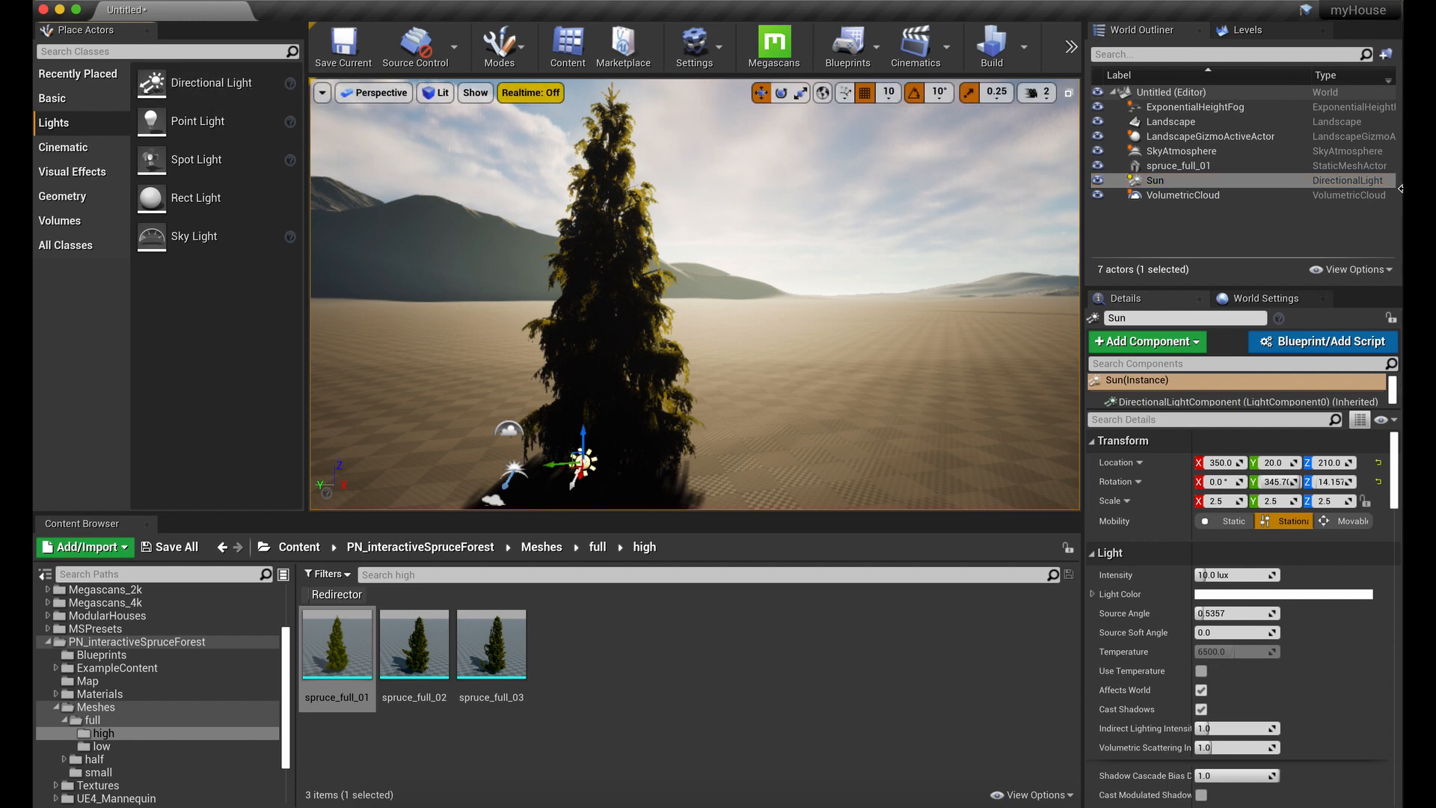
pyautogui.click(1185, 181)
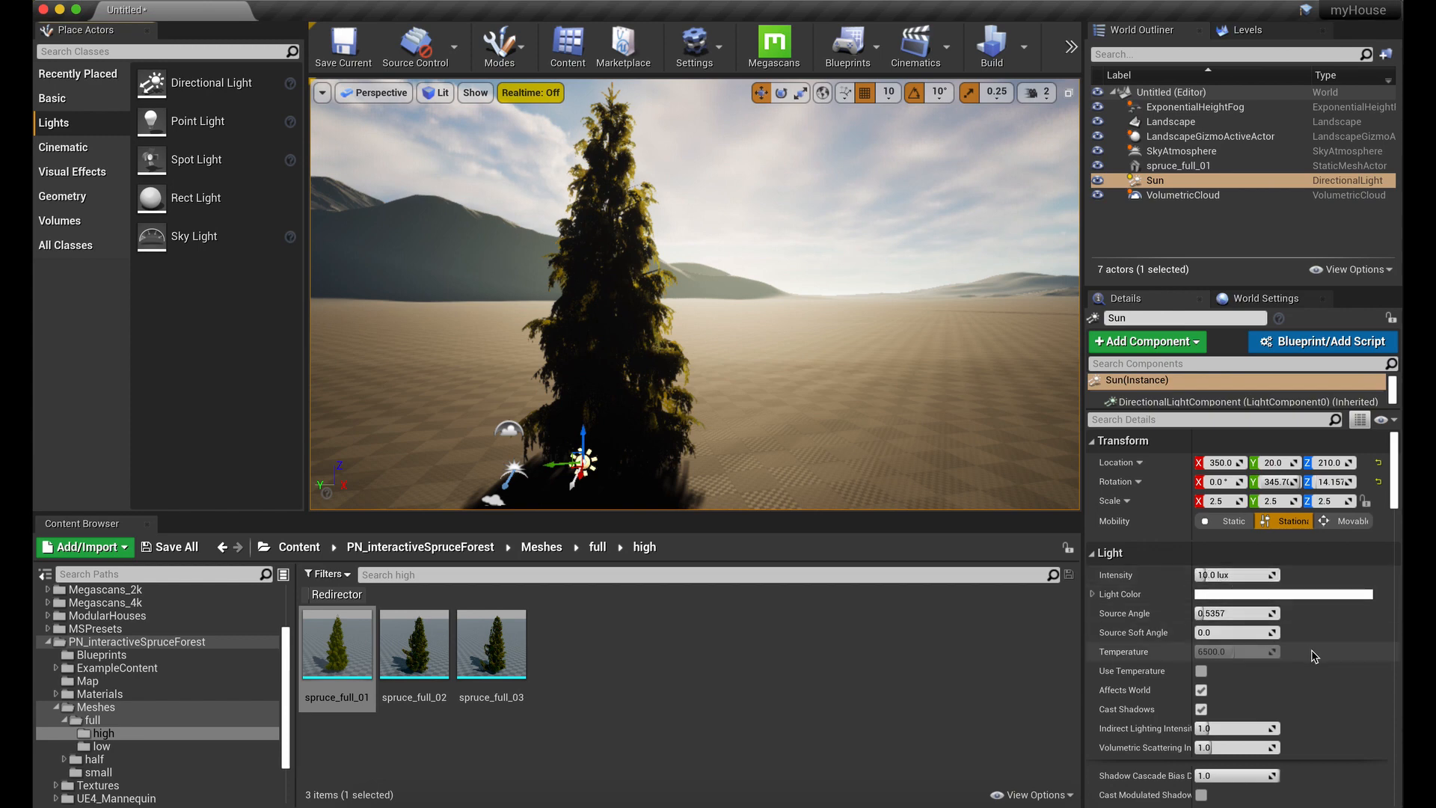
pyautogui.scroll(-10, 1314, 656)
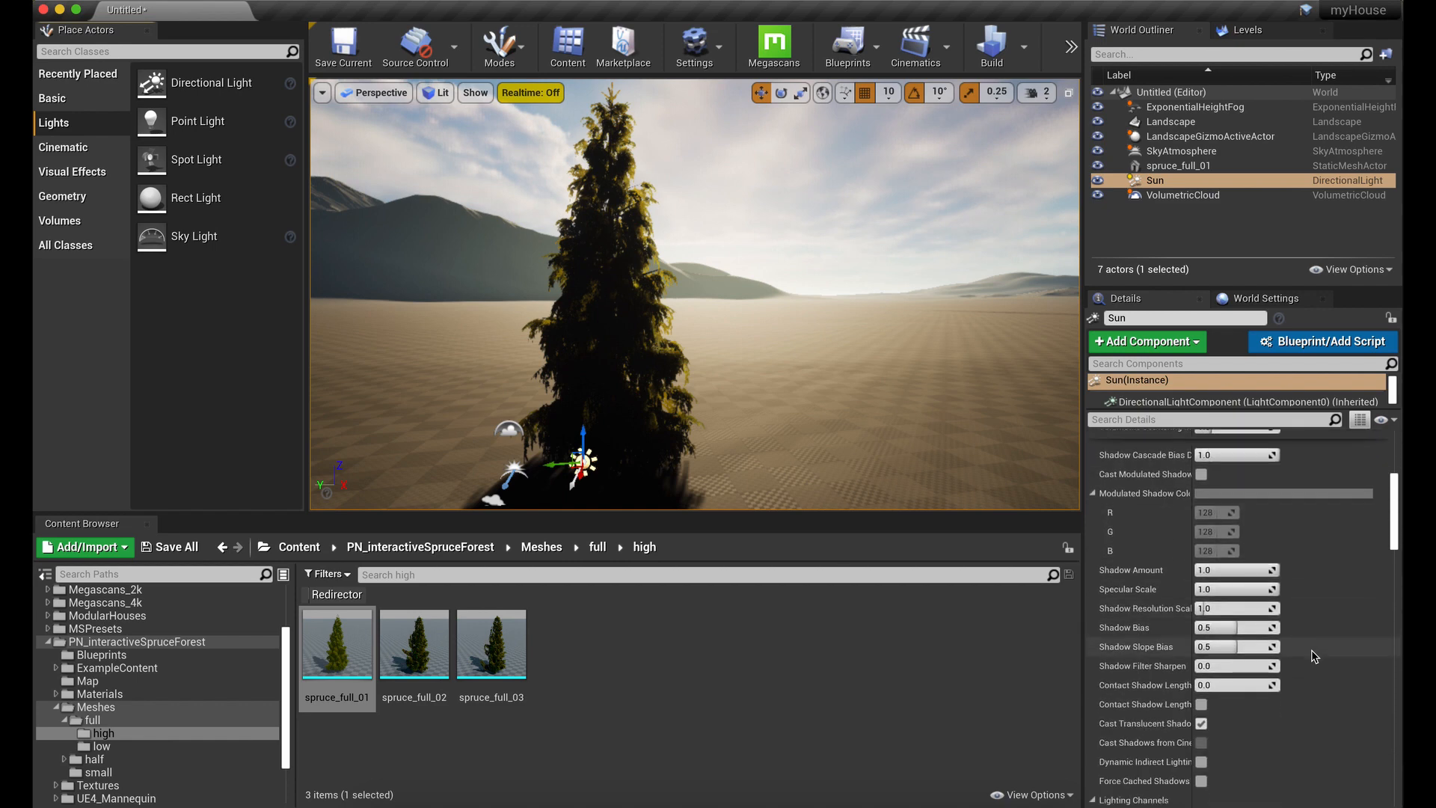
pyautogui.scroll(-10, 1314, 656)
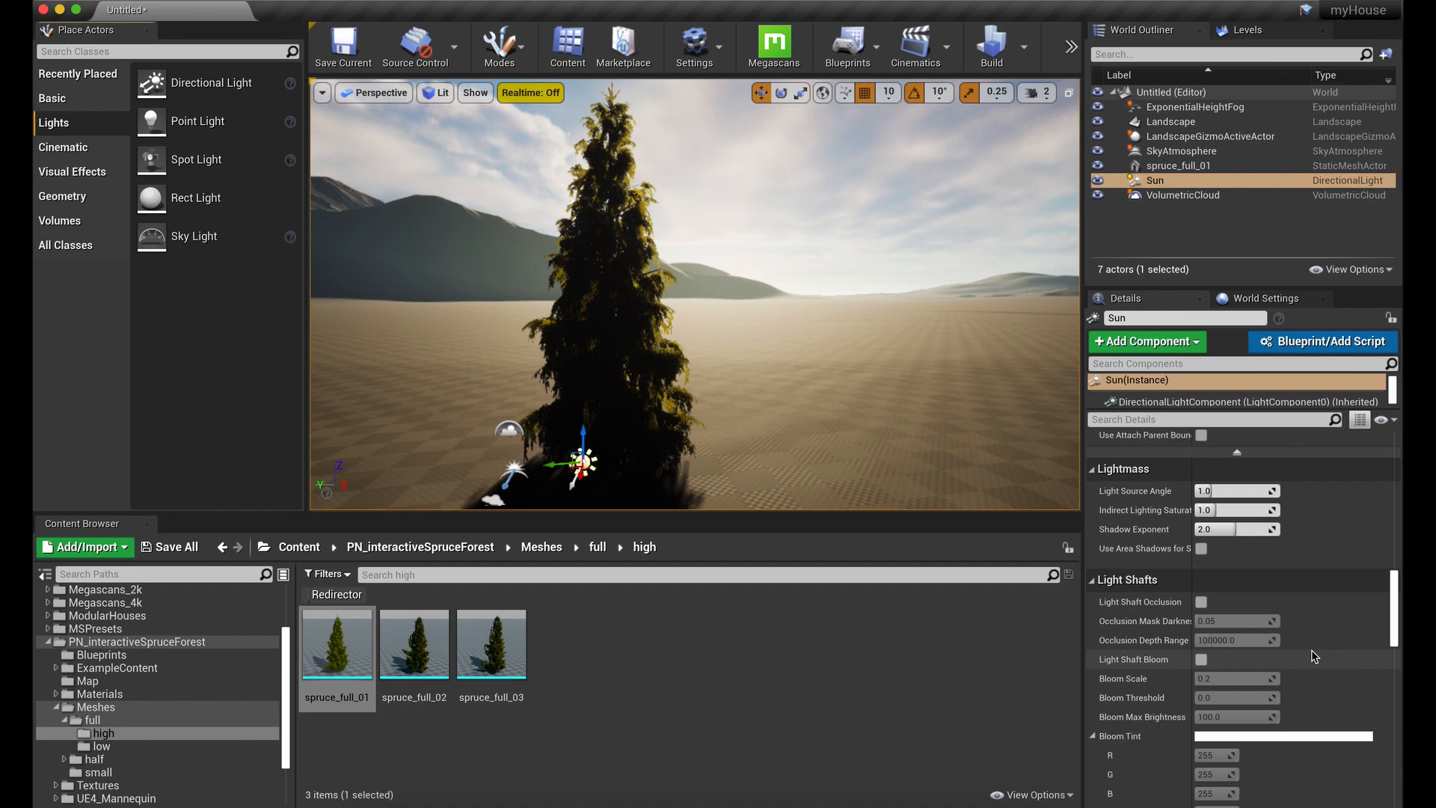
pyautogui.scroll(-2, 1314, 656)
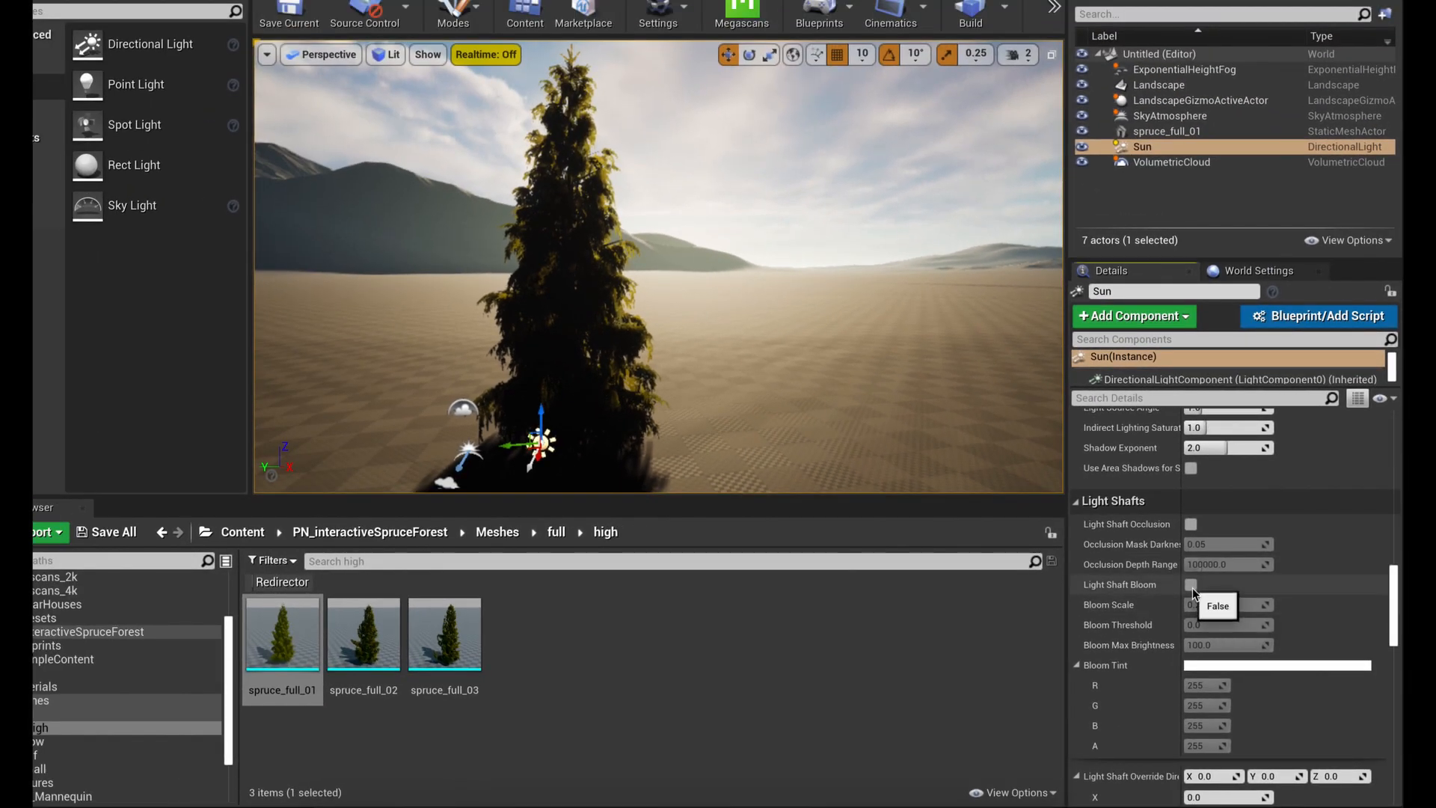
pyautogui.click(1190, 585)
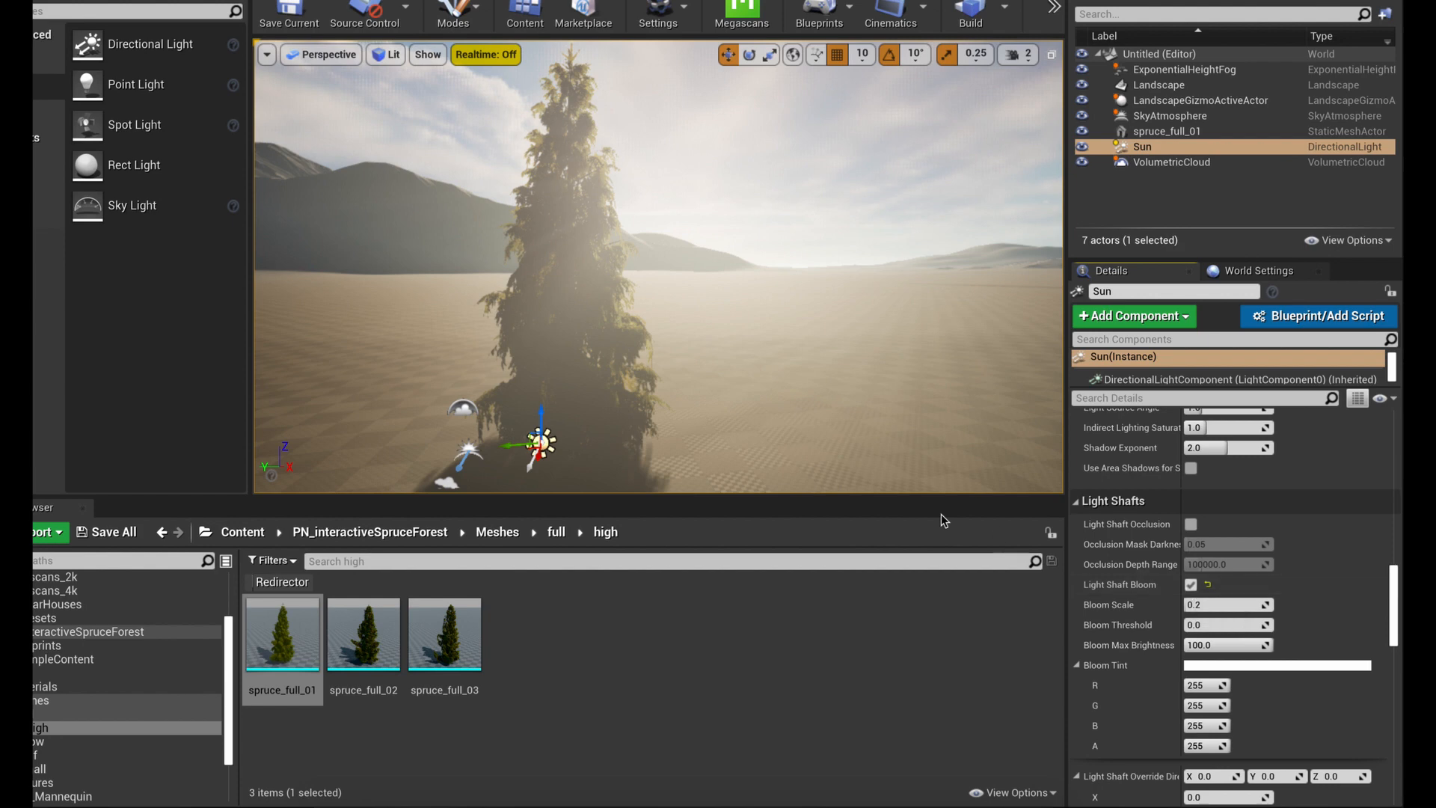
# - Examine the light shafts from different viewpoints around the spruce, including close up with the sun behind it
pyautogui.moveTo(706, 415); pyautogui.dragTo(650, 397, button='right')
pyautogui.press('w')
pyautogui.press('a')
pyautogui.press('d')
pyautogui.press('d')
pyautogui.press('d')
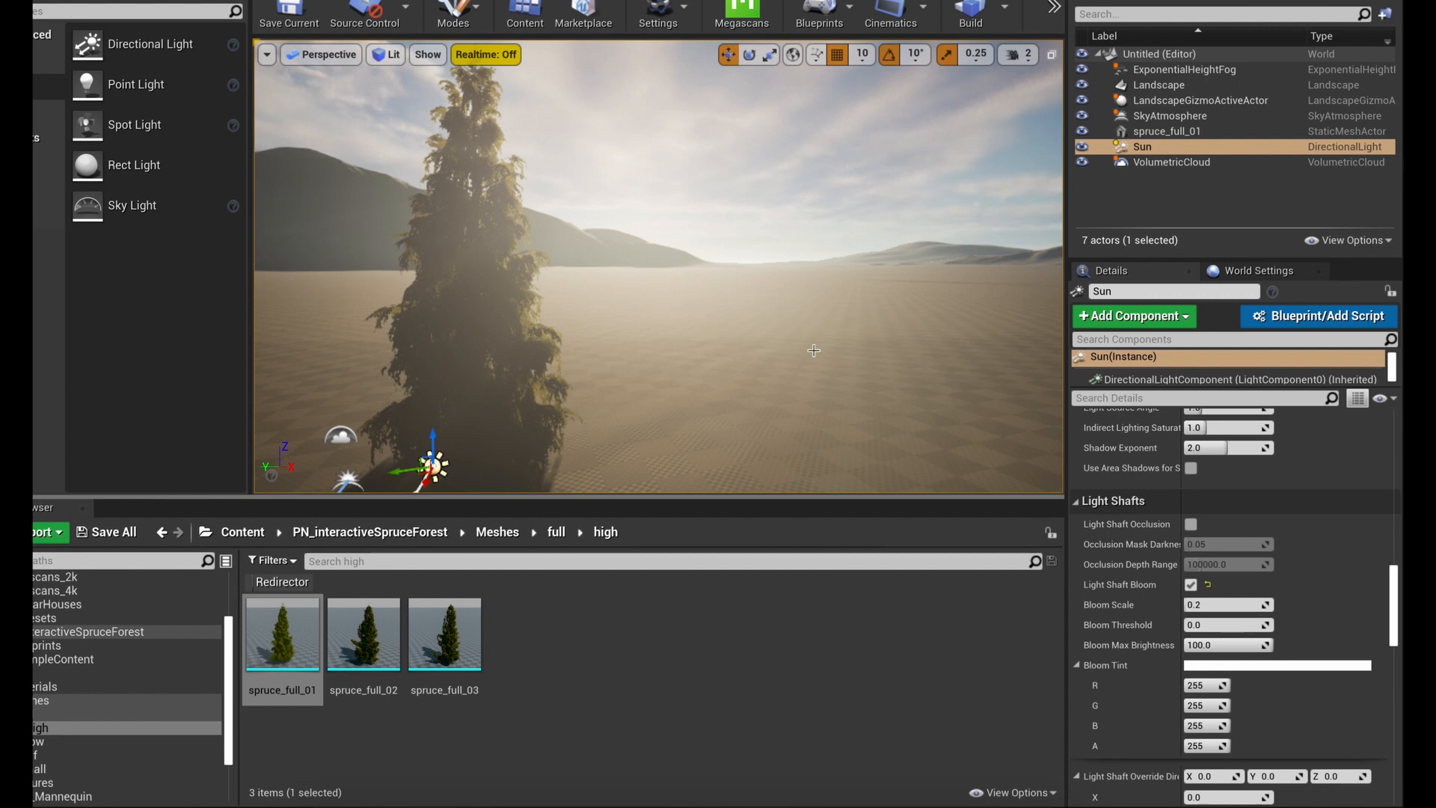
pyautogui.moveTo(814, 350)
pyautogui.mouseDown(button='right')
pyautogui.moveTo(388, 340)
pyautogui.moveTo(841, 356)
pyautogui.moveTo(755, 379)
pyautogui.mouseUp(button='right')
pyautogui.press('a')
pyautogui.press('w')
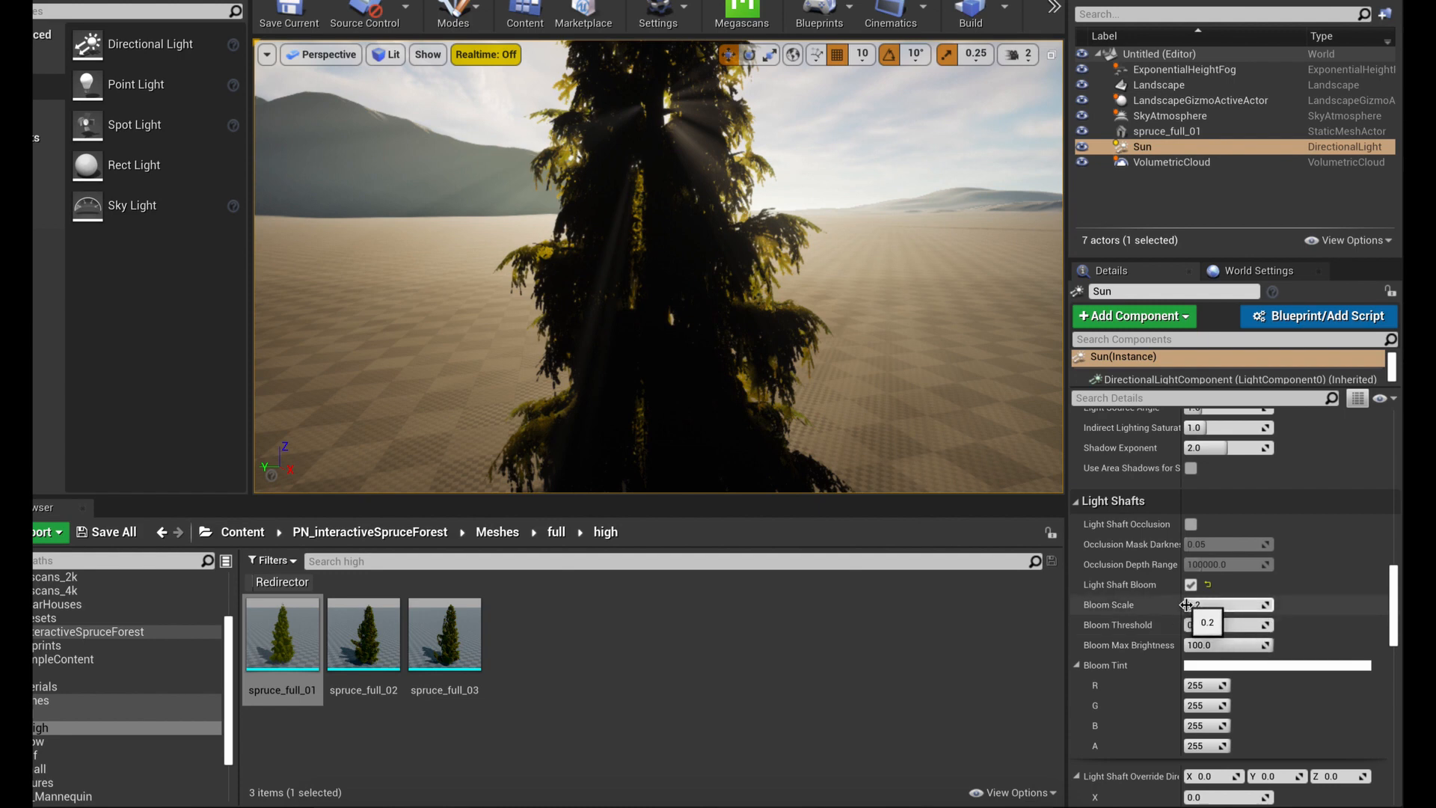
# - Try a light shaft Bloom Scale of about 0.43 on the Sun and check the effect from both sides of the spruce
pyautogui.moveTo(1186, 604)
pyautogui.mouseDown()
pyautogui.moveTo(1212, 604)
pyautogui.moveTo(1183, 604)
pyautogui.mouseUp()
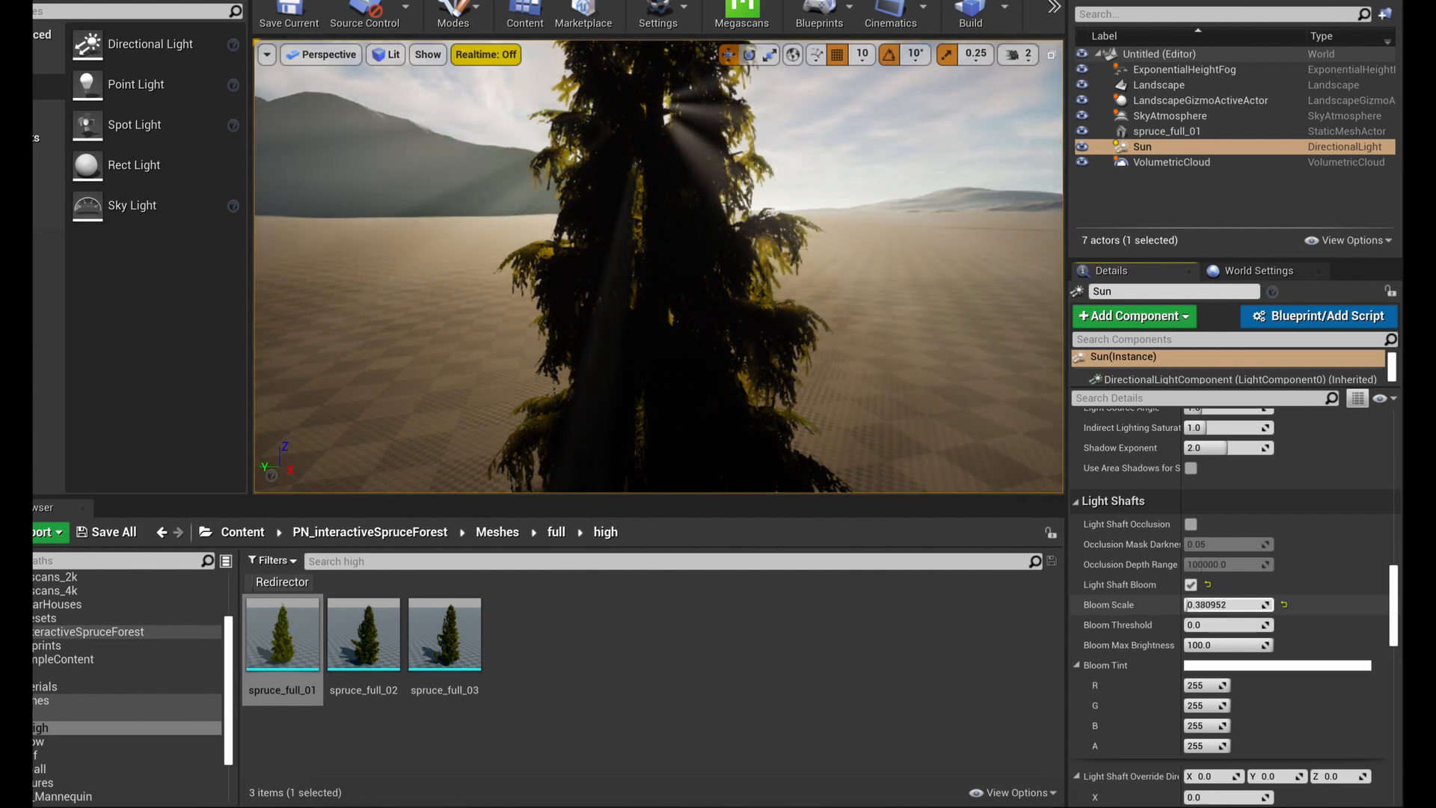
pyautogui.press('d')
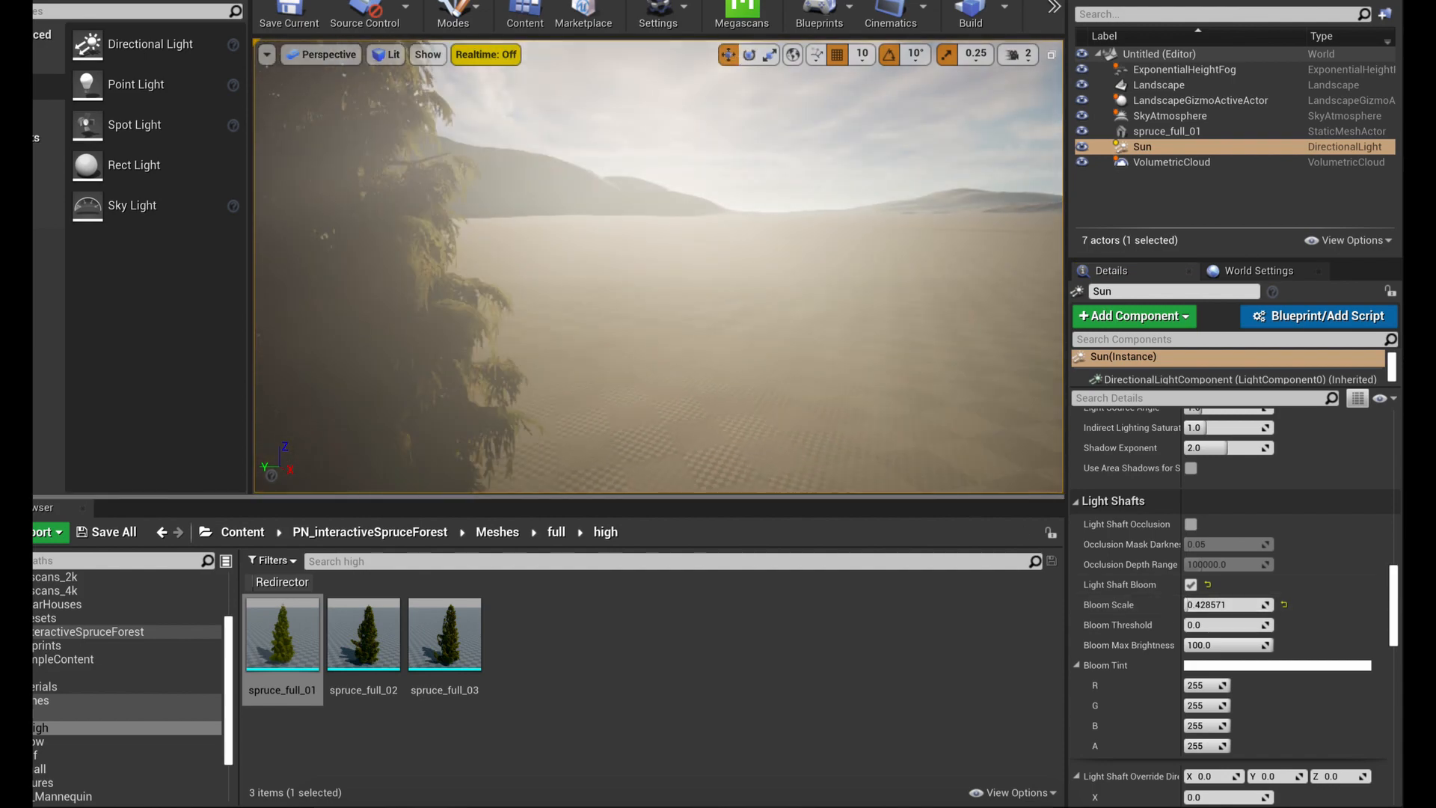
pyautogui.press('a')
pyautogui.press('d')
pyautogui.press('a')
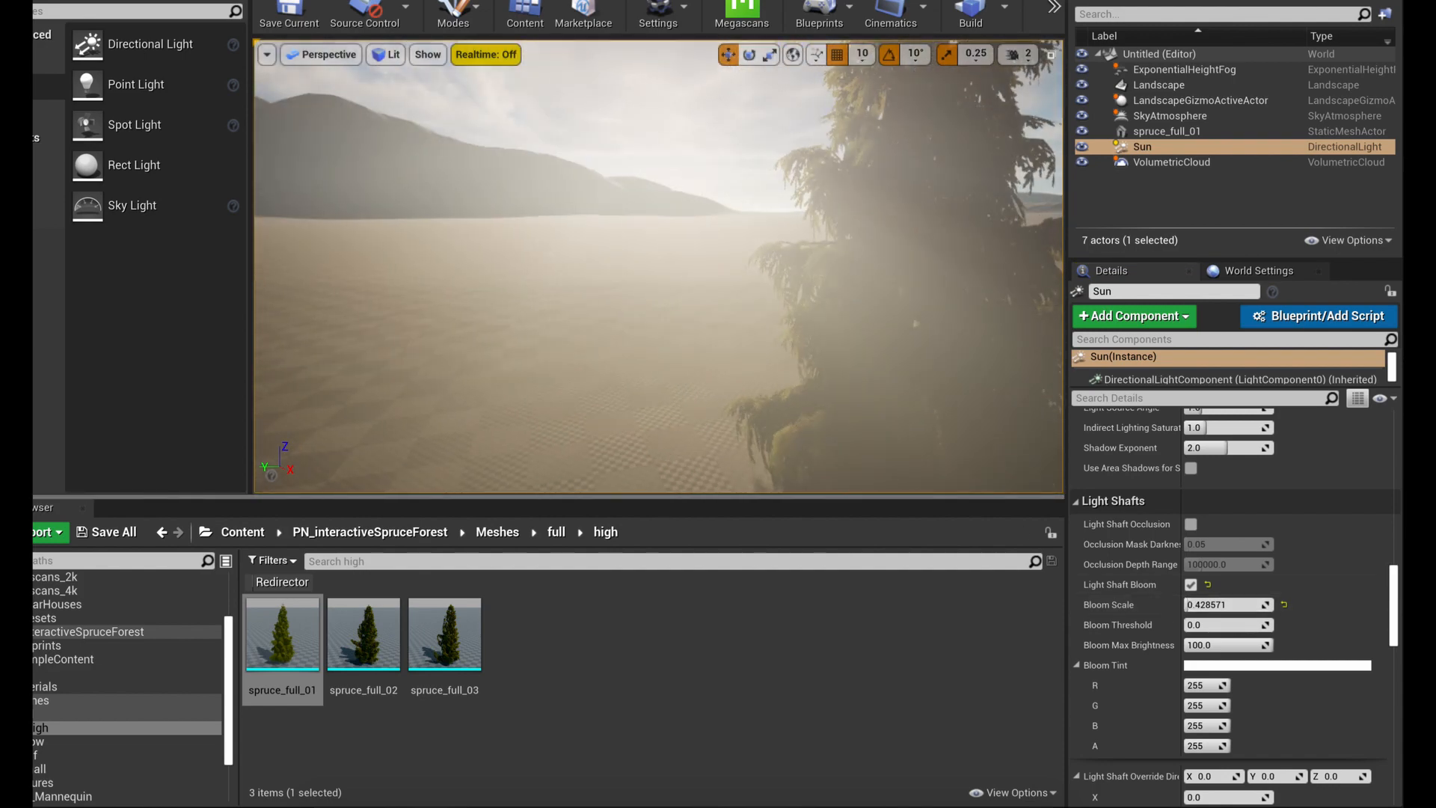
pyautogui.press('d')
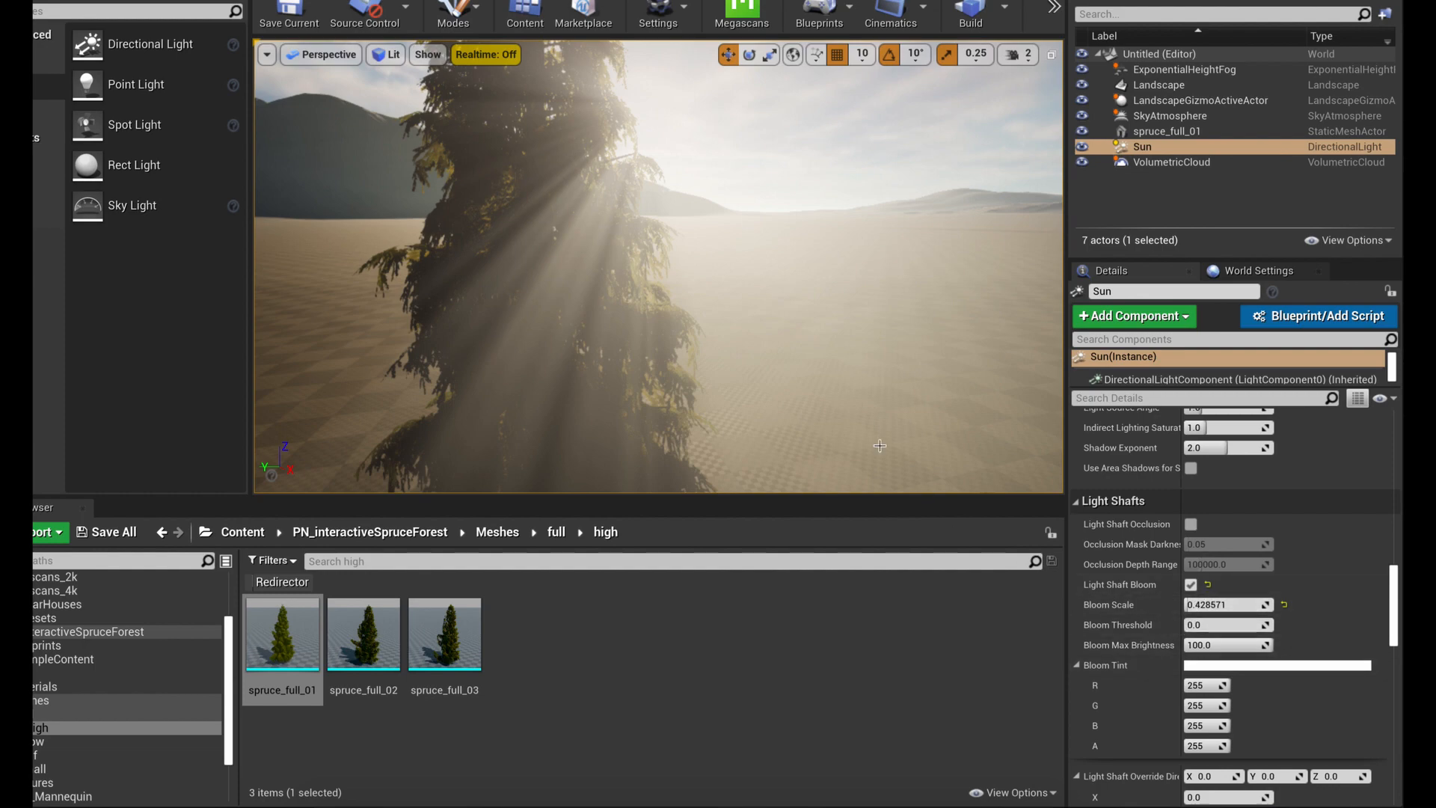
# - Set the Sun's light shaft Bloom Scale to about 0.095
pyautogui.moveTo(817, 299); pyautogui.dragTo(777, 303, button='right')
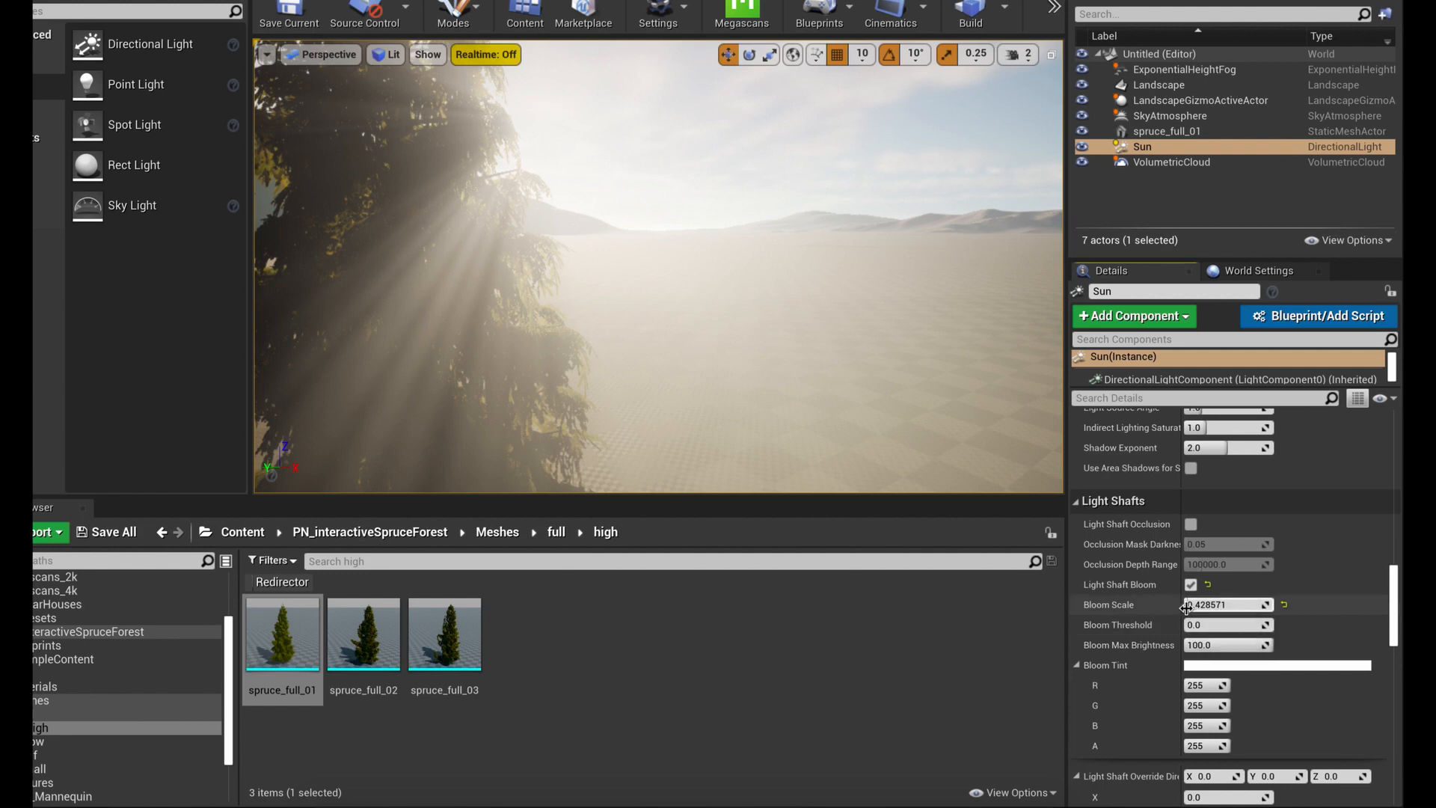
pyautogui.moveTo(1186, 607); pyautogui.dragTo(1114, 608)
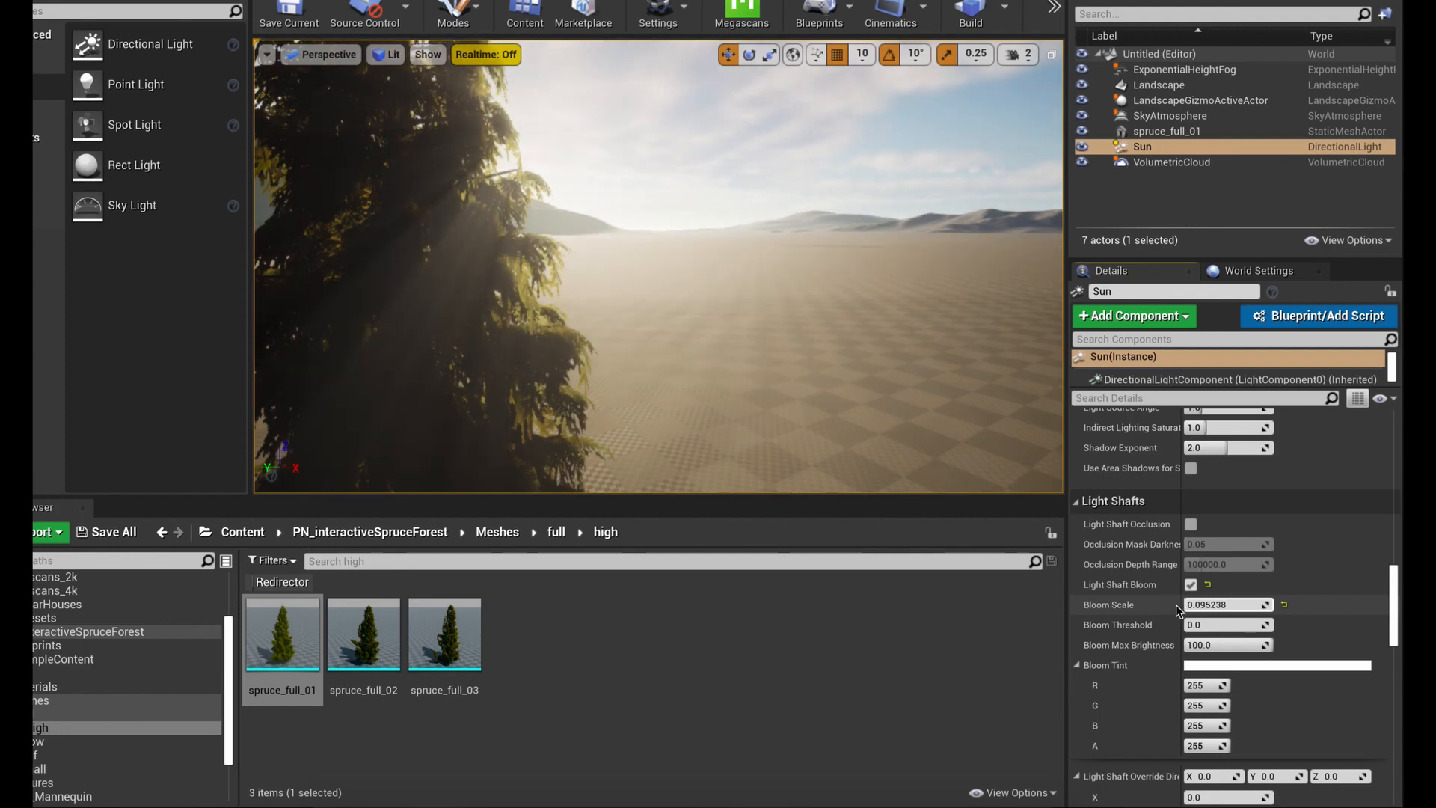
pyautogui.moveTo(772, 359); pyautogui.dragTo(652, 402, button='right')
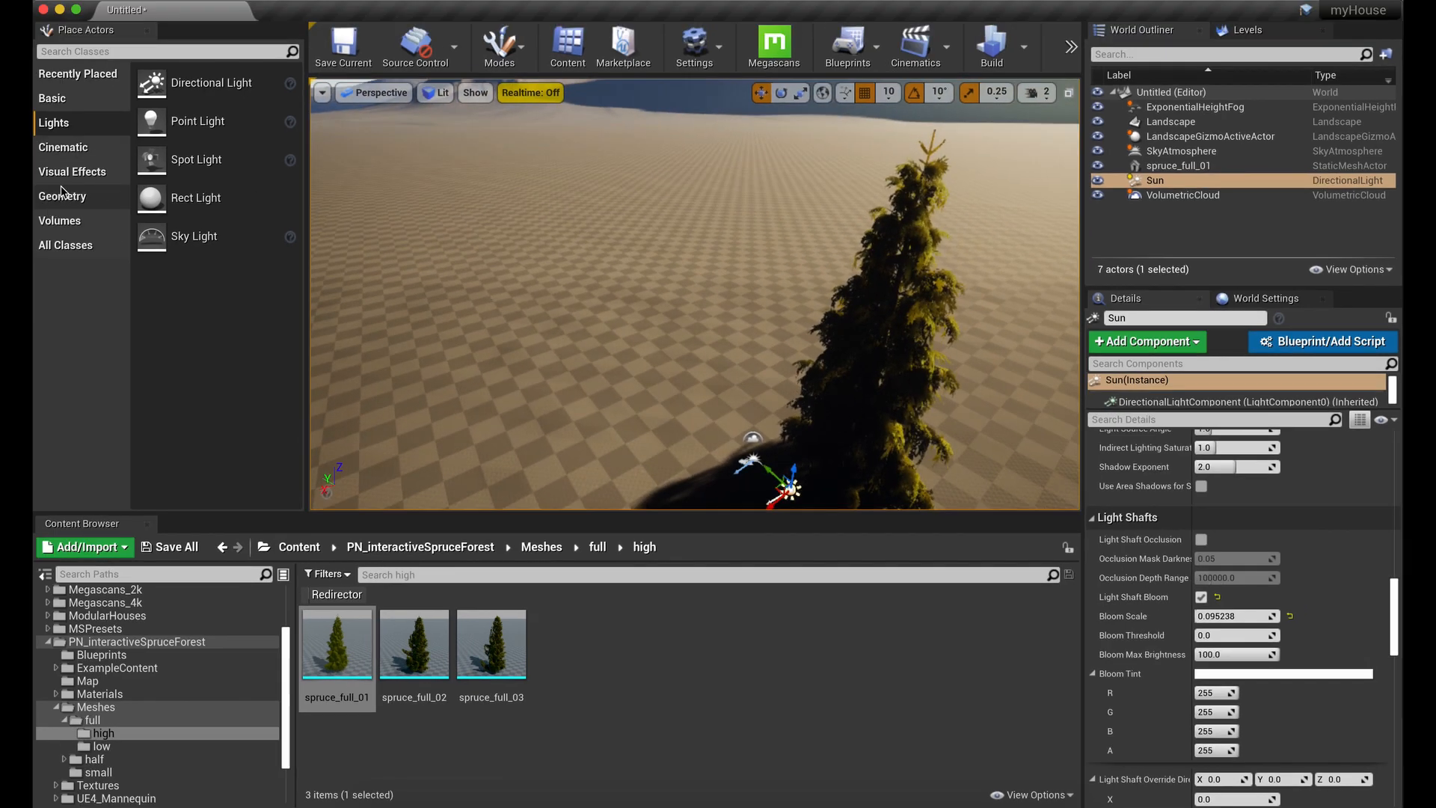
# - Place a Post Process Volume on the landscape beside the spruce and move it to X 600, Y 490, Z 270
pyautogui.click(69, 171)
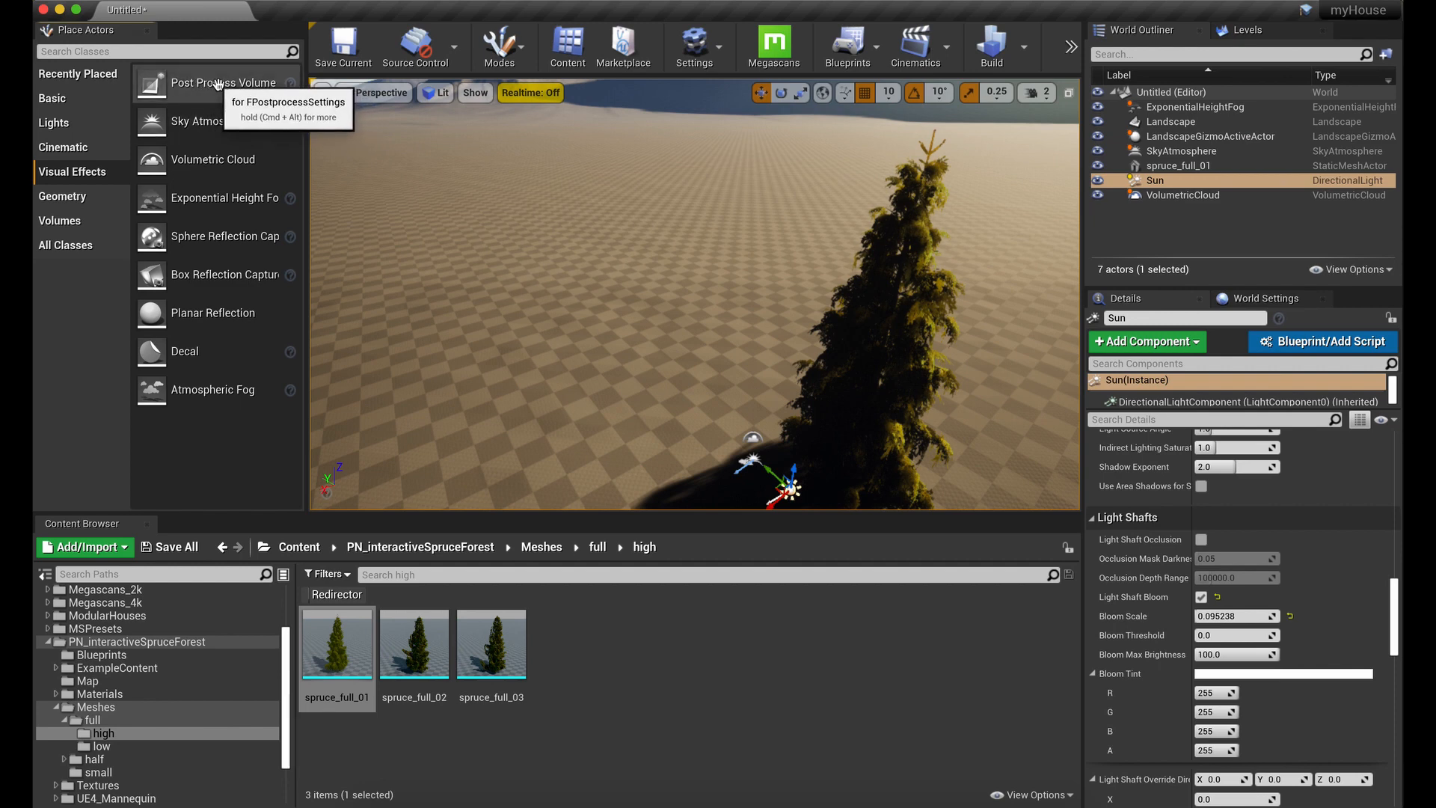
pyautogui.moveTo(216, 83); pyautogui.dragTo(542, 290)
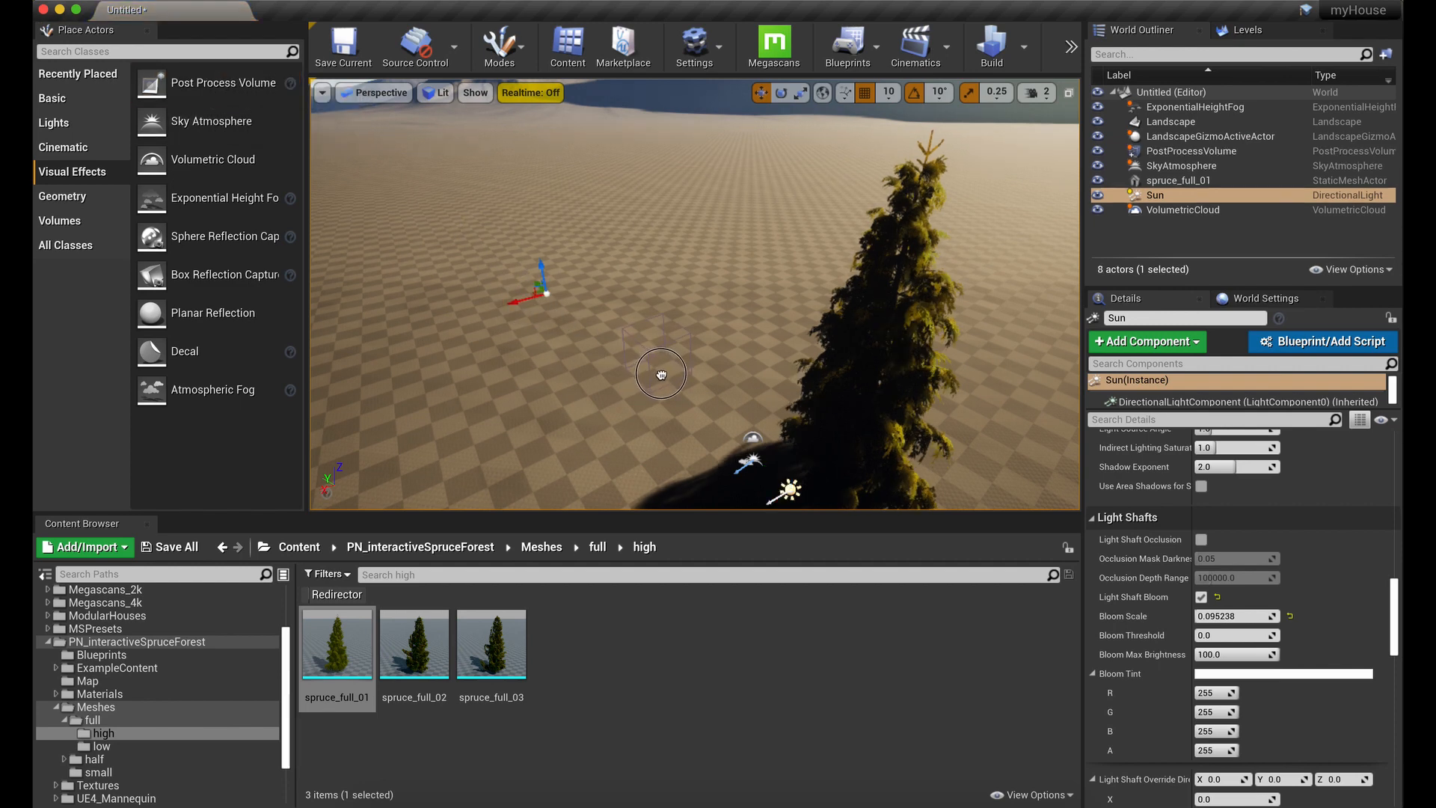
pyautogui.click(715, 400)
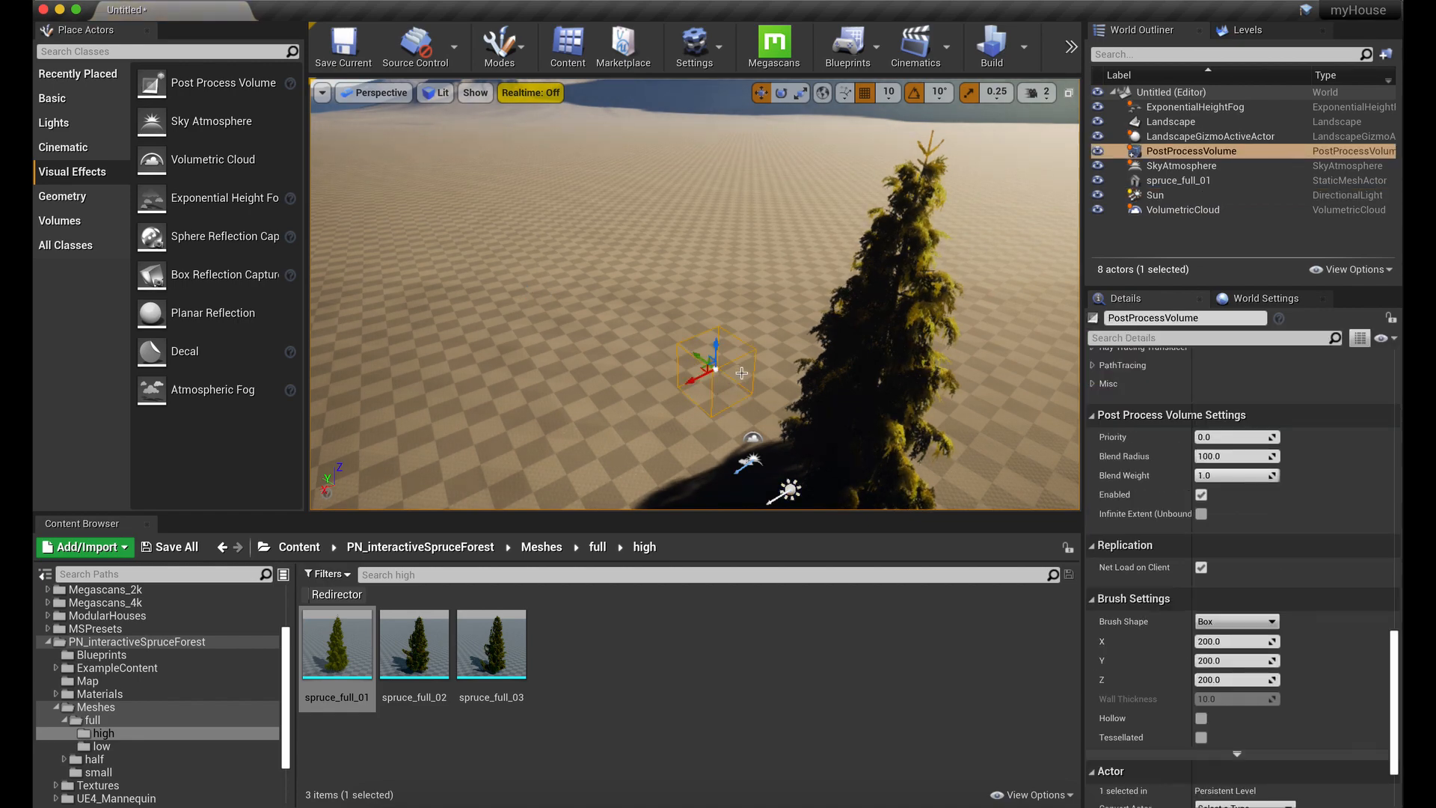
pyautogui.press('s')
pyautogui.moveTo(720, 388); pyautogui.dragTo(845, 429, button='right')
pyautogui.press('w')
pyautogui.moveTo(705, 257); pyautogui.dragTo(724, 263, button='right')
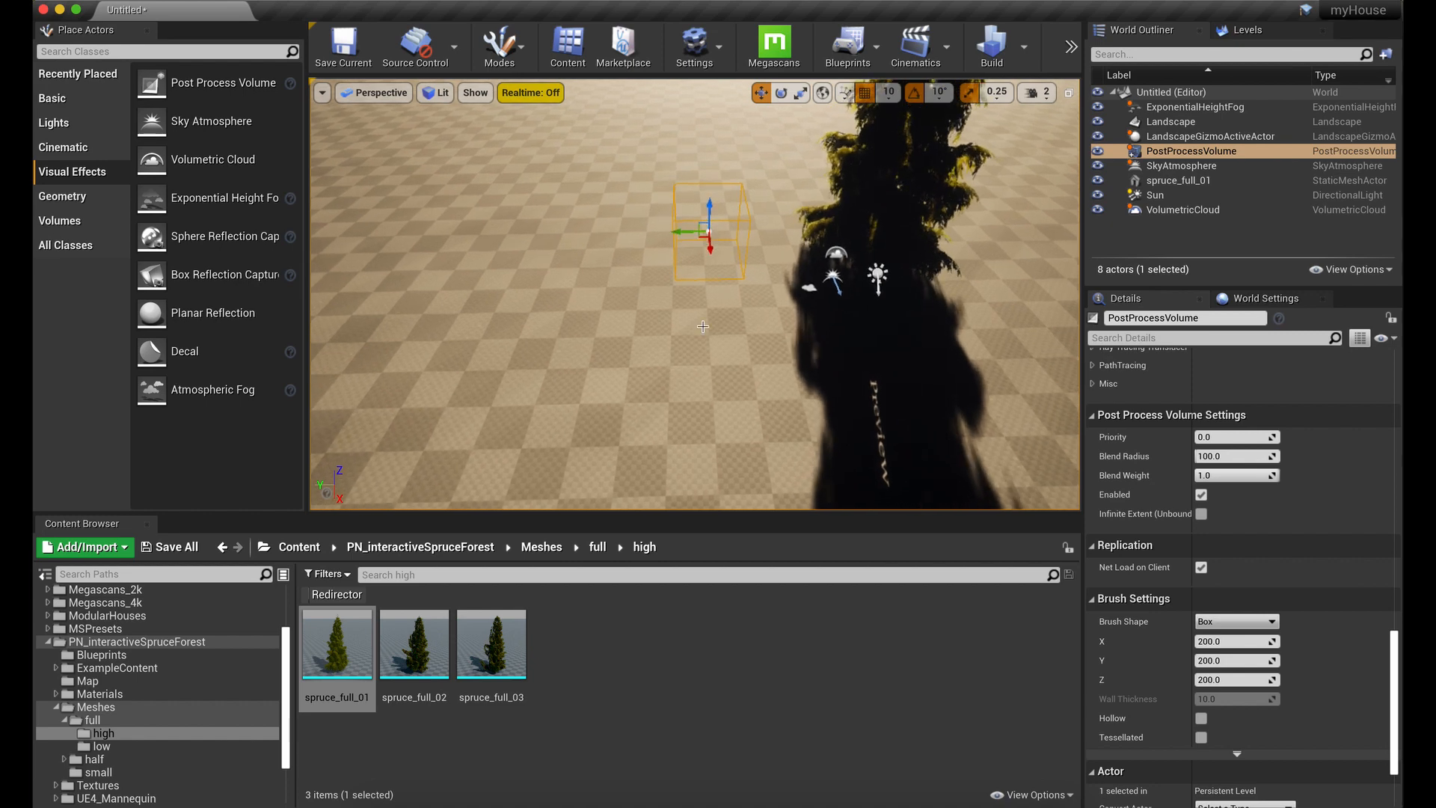
pyautogui.moveTo(705, 256); pyautogui.dragTo(730, 348)
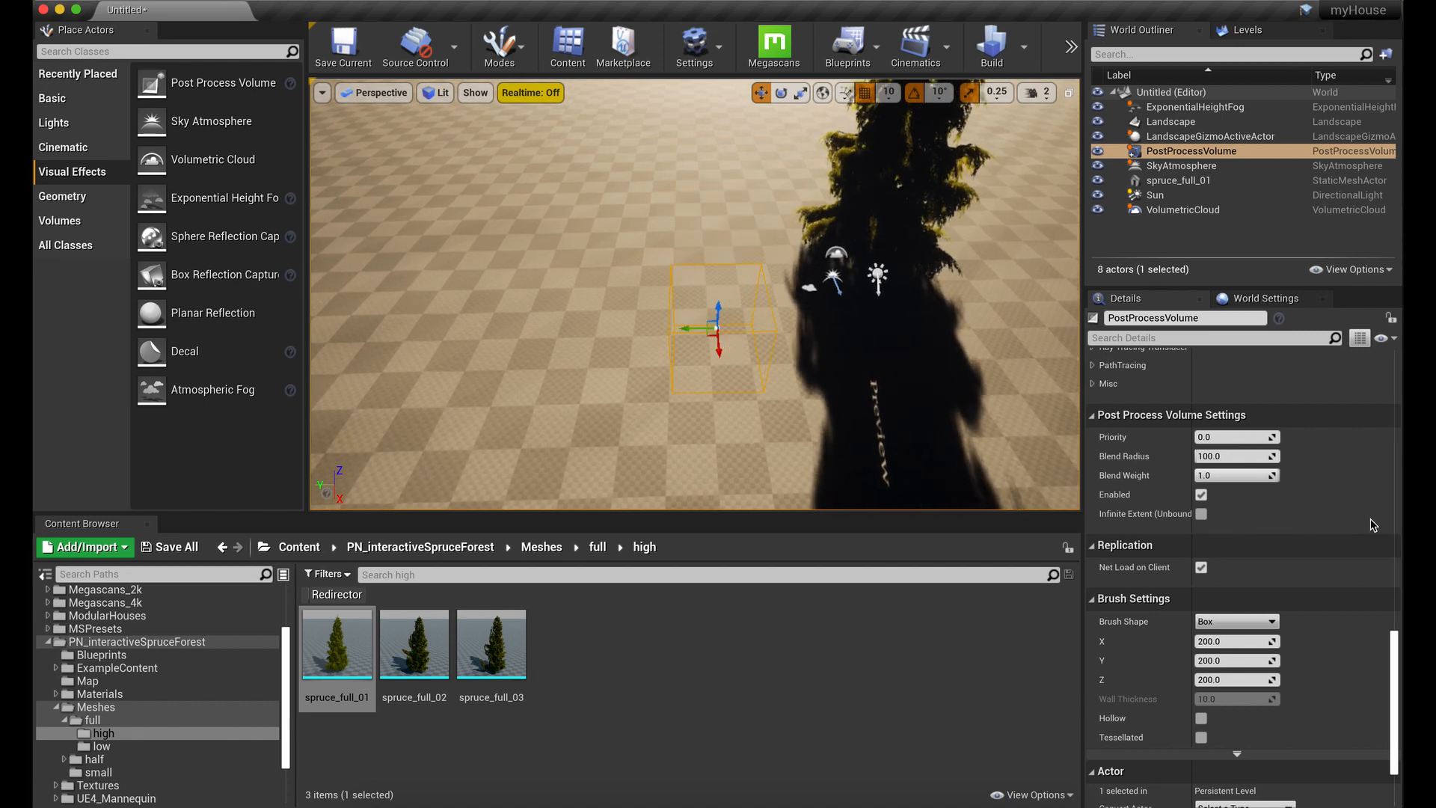
# - Enable Infinite Extent (Unbound) in the Post Process Volume's settings
pyautogui.scroll(-3, 1353, 464)
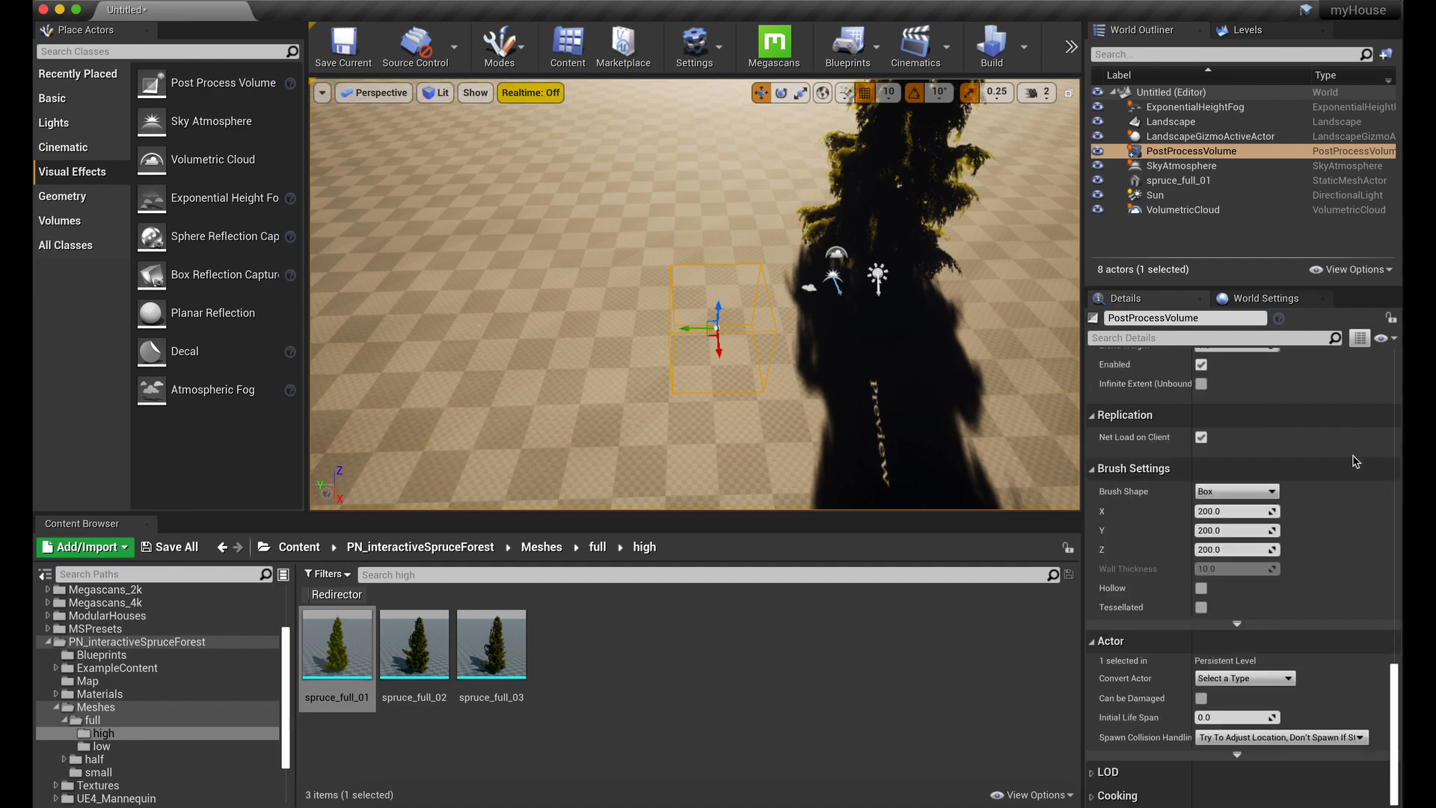
pyautogui.scroll(15, 1355, 461)
pyautogui.scroll(-15, 1355, 461)
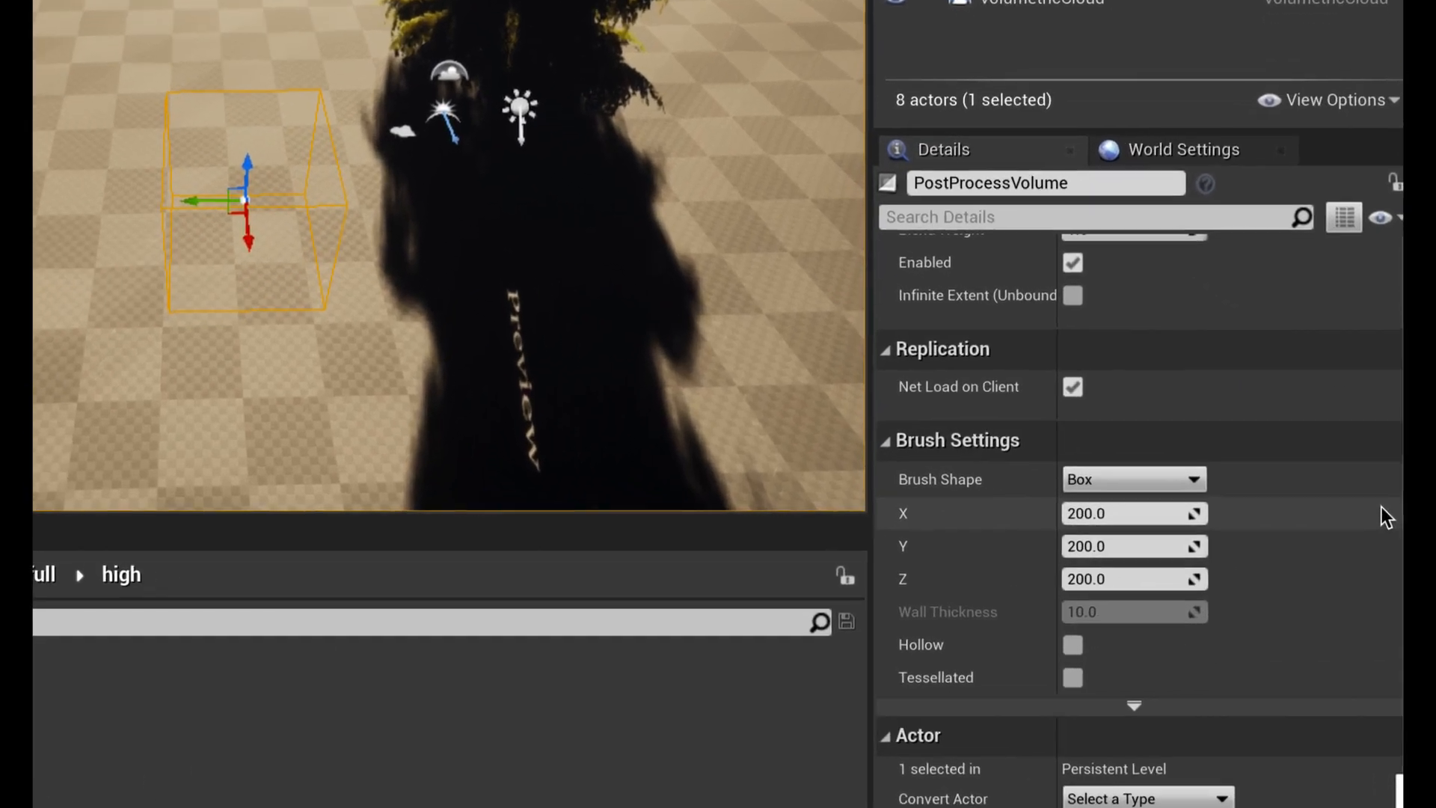
pyautogui.scroll(10, 1151, 293)
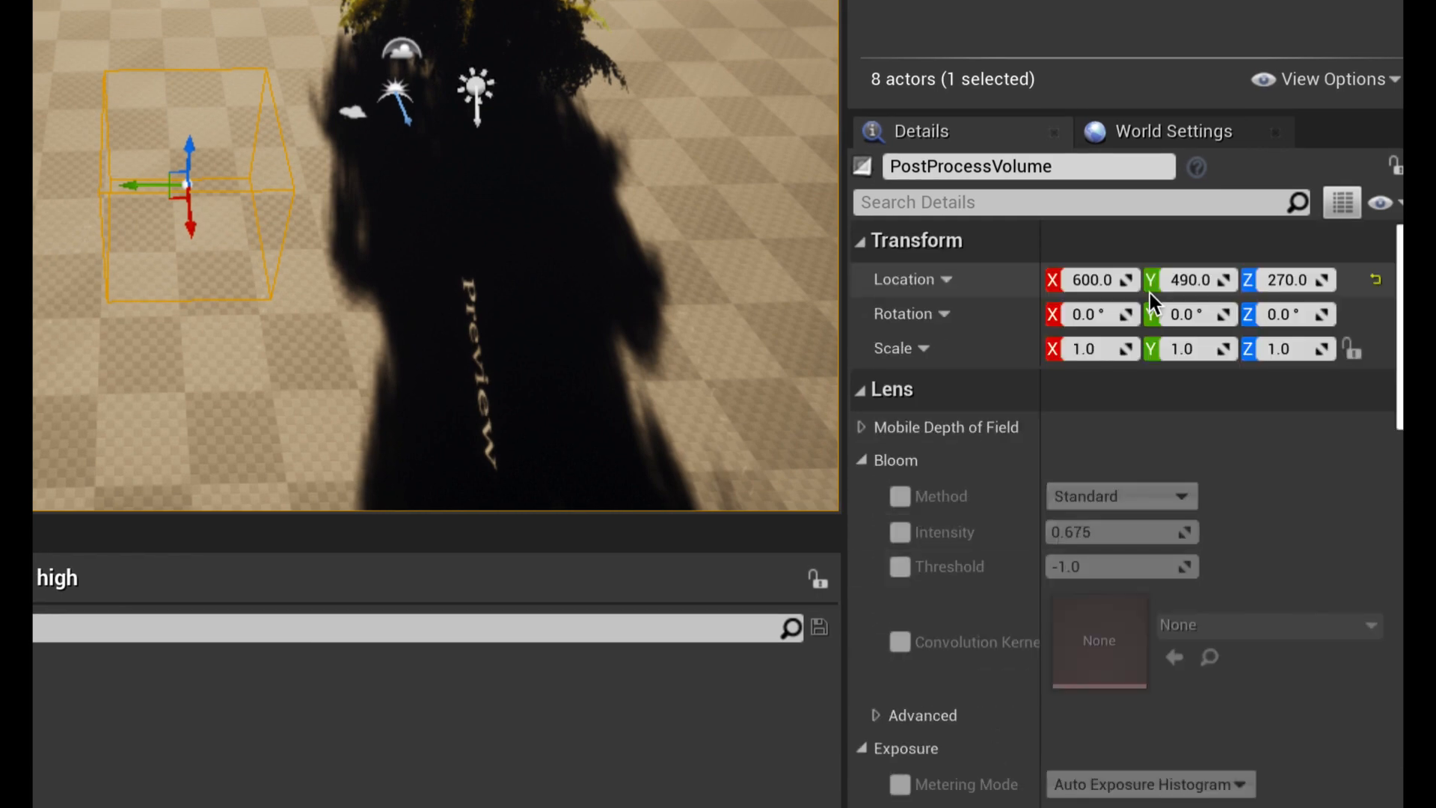
pyautogui.scroll(-2, 1233, 456)
pyautogui.scroll(-15, 1234, 460)
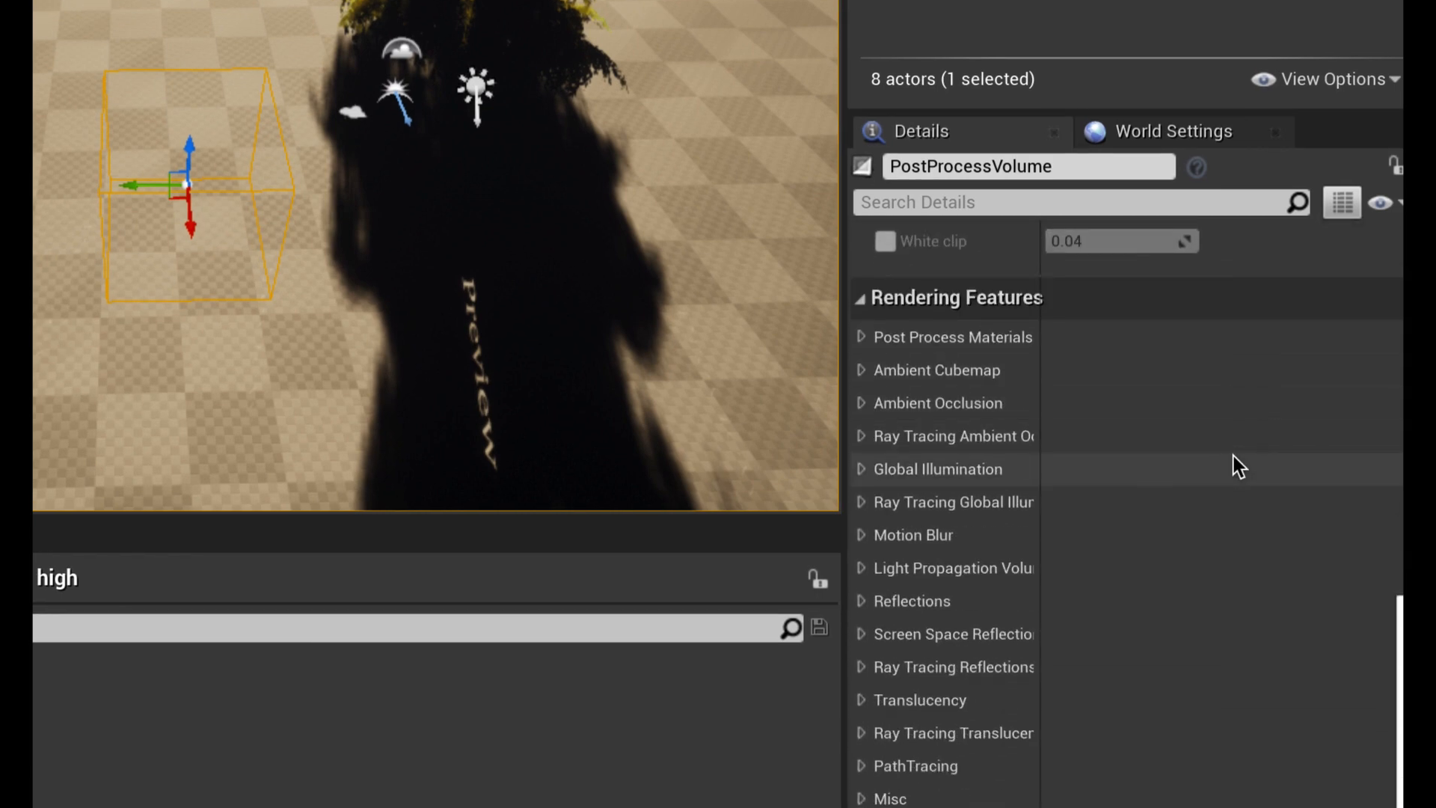
pyautogui.scroll(-8, 1232, 455)
pyautogui.scroll(-3, 1233, 455)
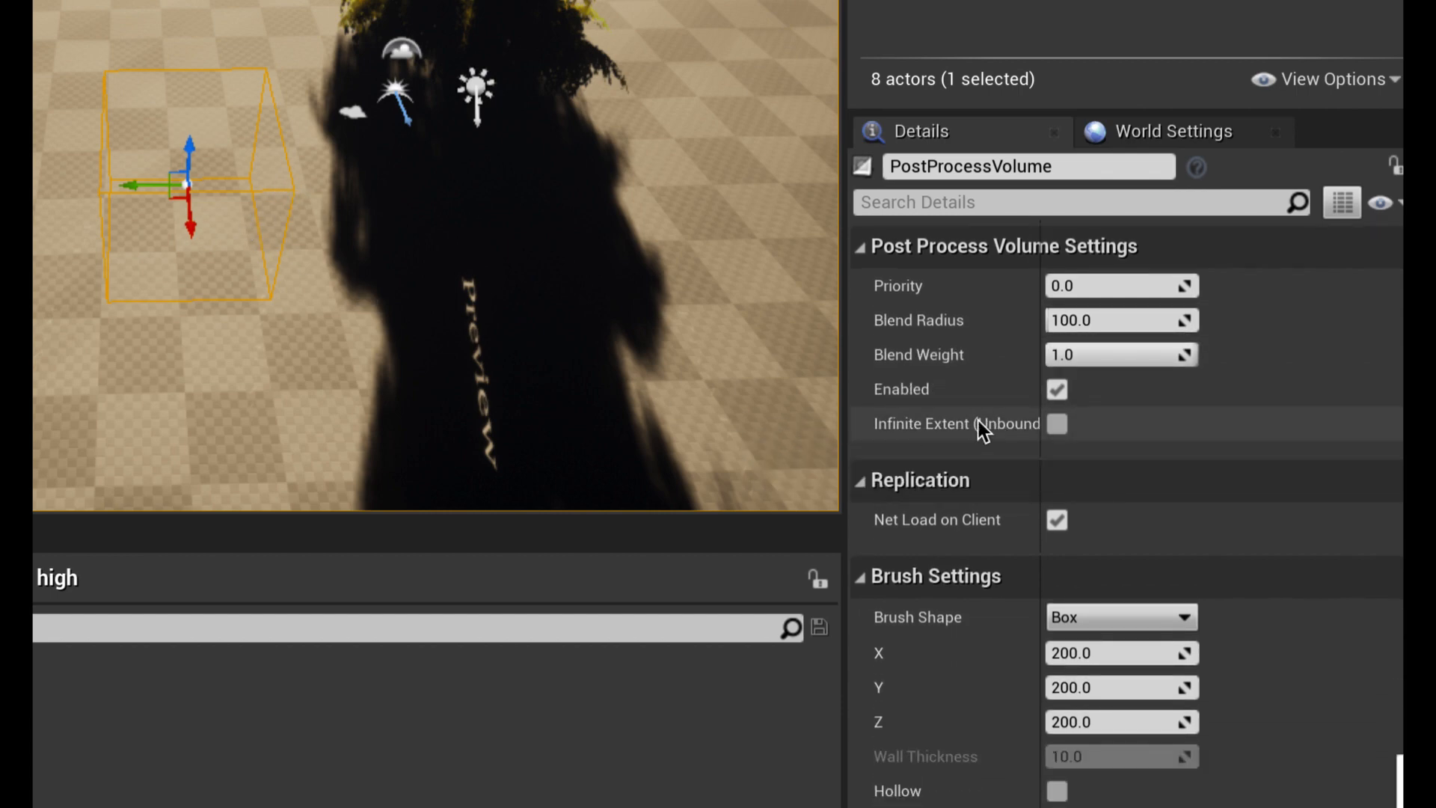
pyautogui.click(1058, 422)
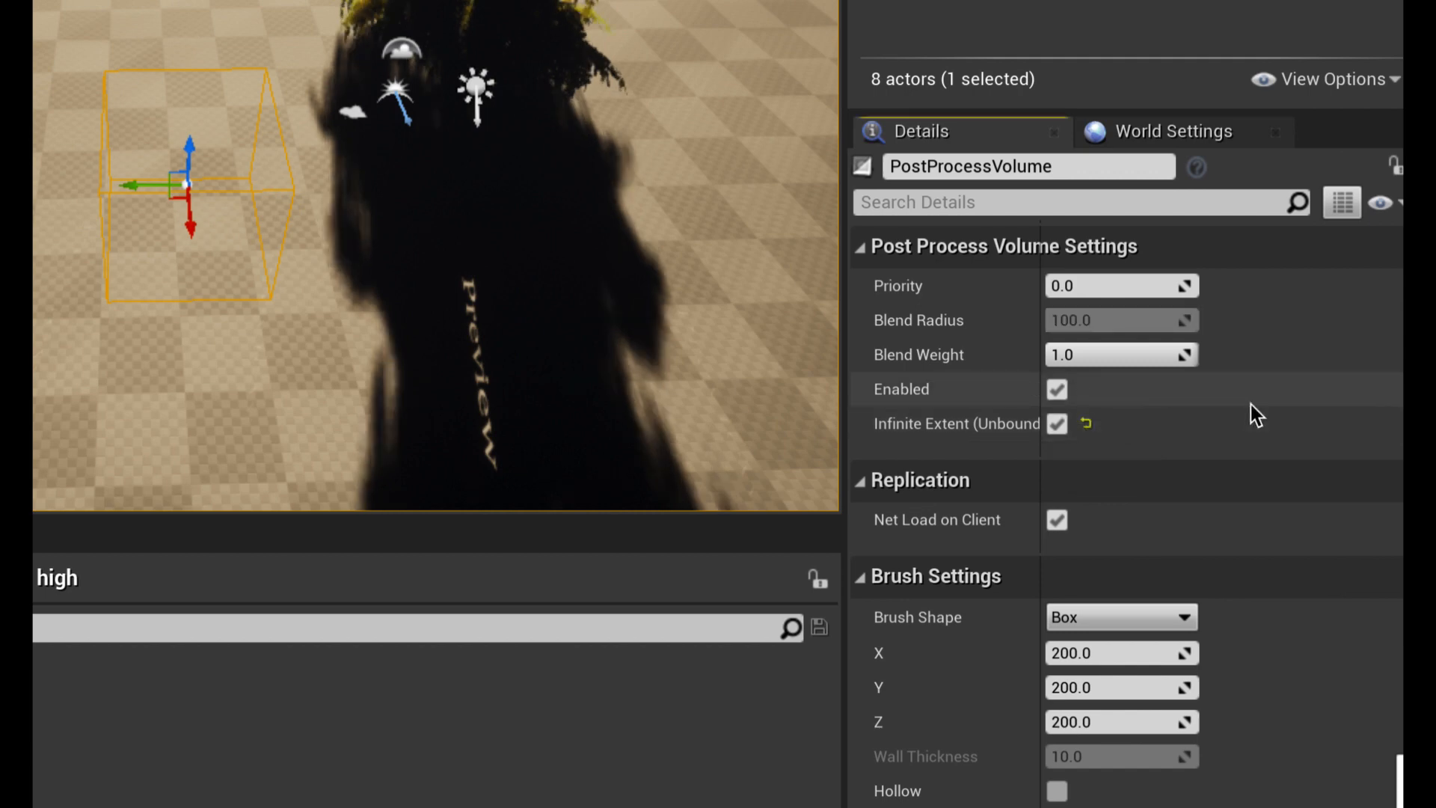
# - Collapse the volume's Bloom settings and enable the exposure Metering Mode override with Auto Exposure Histogram
pyautogui.scroll(10, 1256, 415)
pyautogui.scroll(6, 1257, 415)
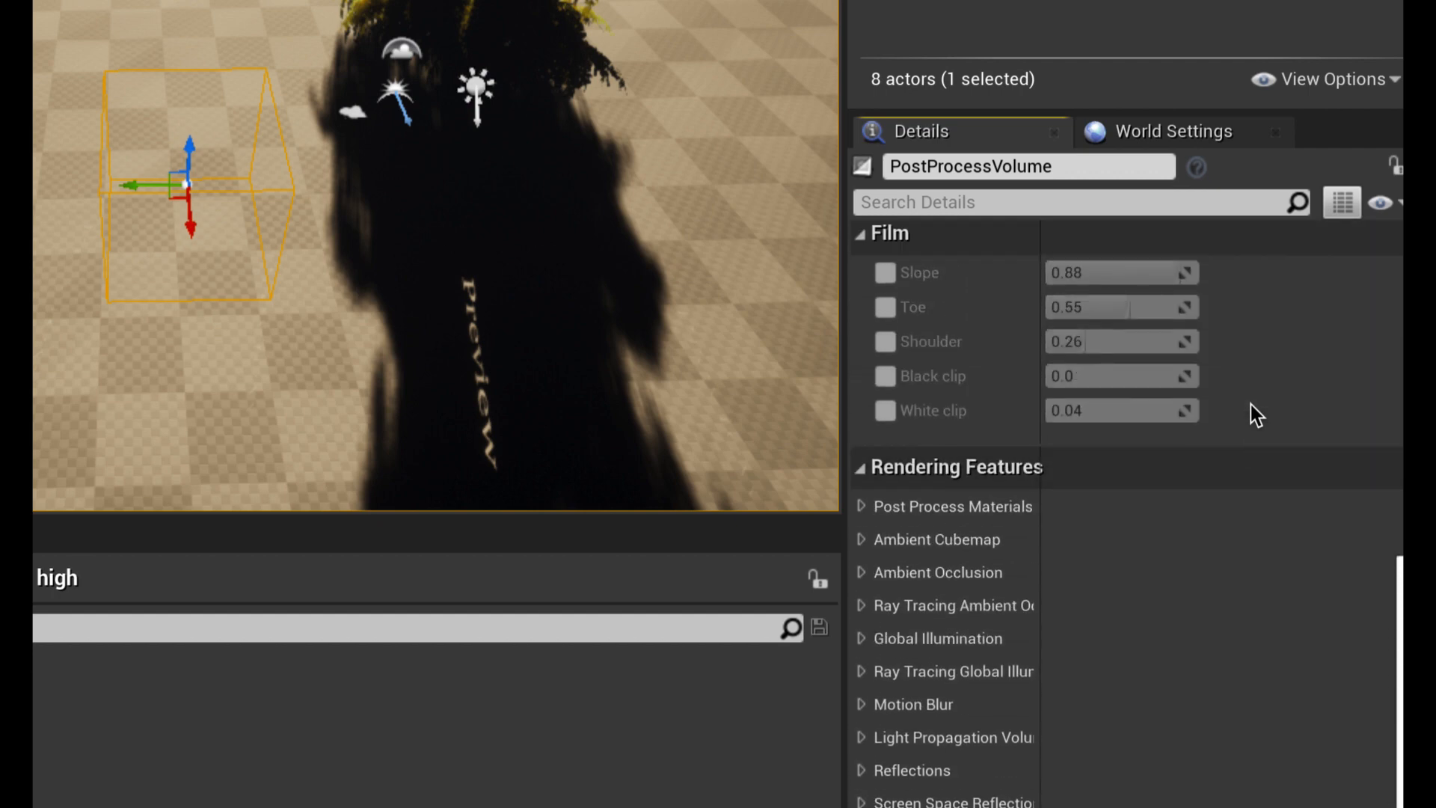
pyautogui.scroll(-6, 1256, 415)
pyautogui.scroll(-6, 1251, 405)
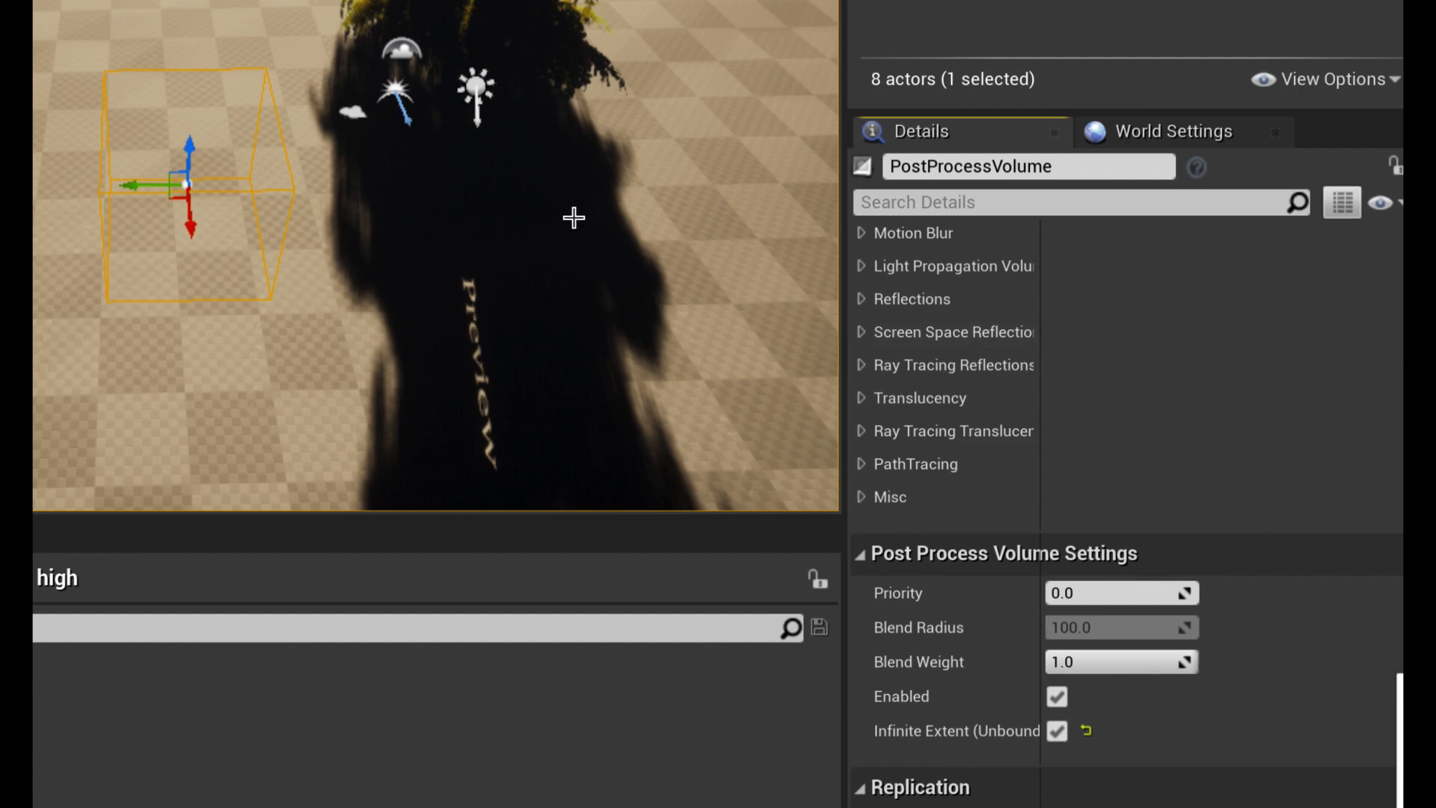
pyautogui.scroll(15, 1168, 346)
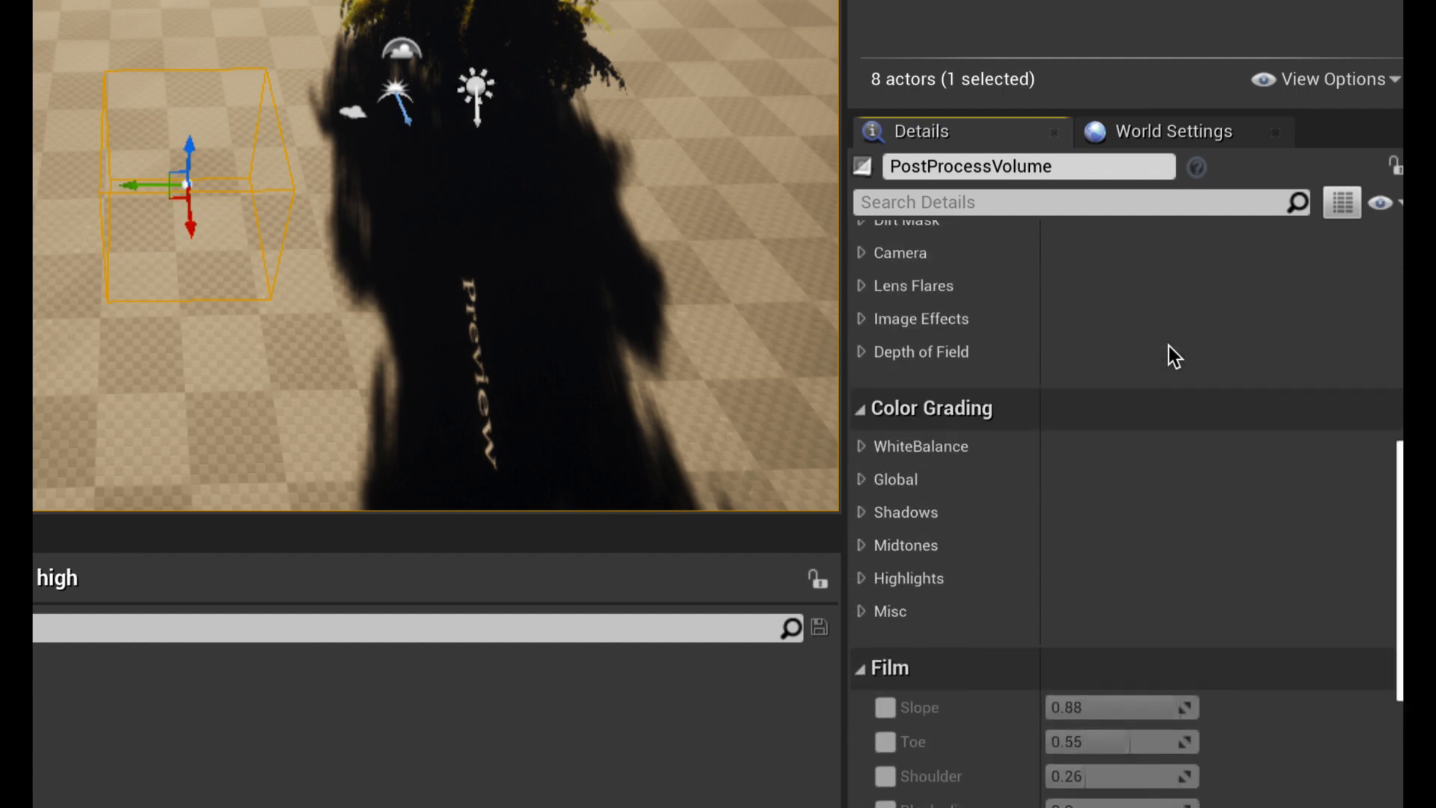
pyautogui.scroll(8, 1168, 345)
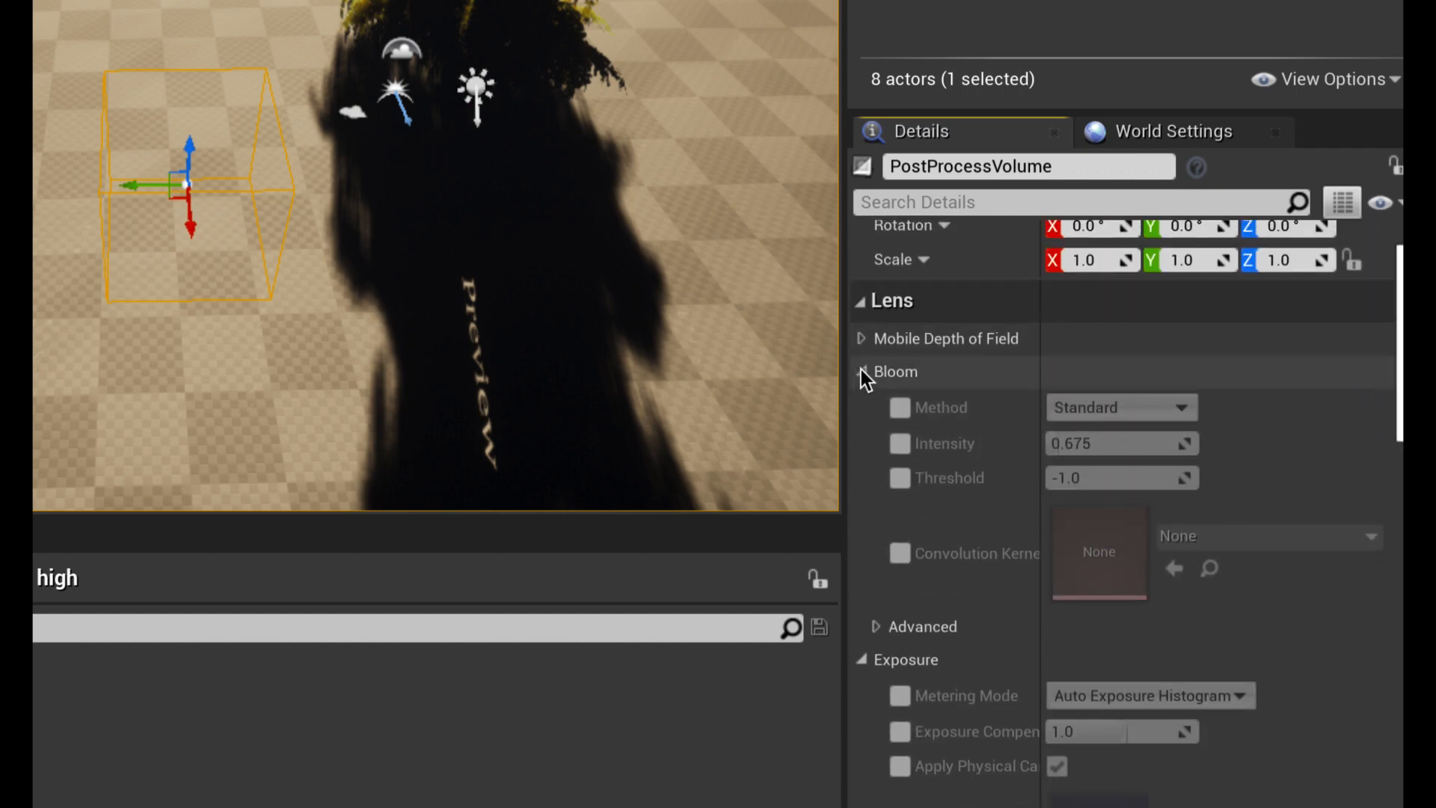
pyautogui.click(861, 371)
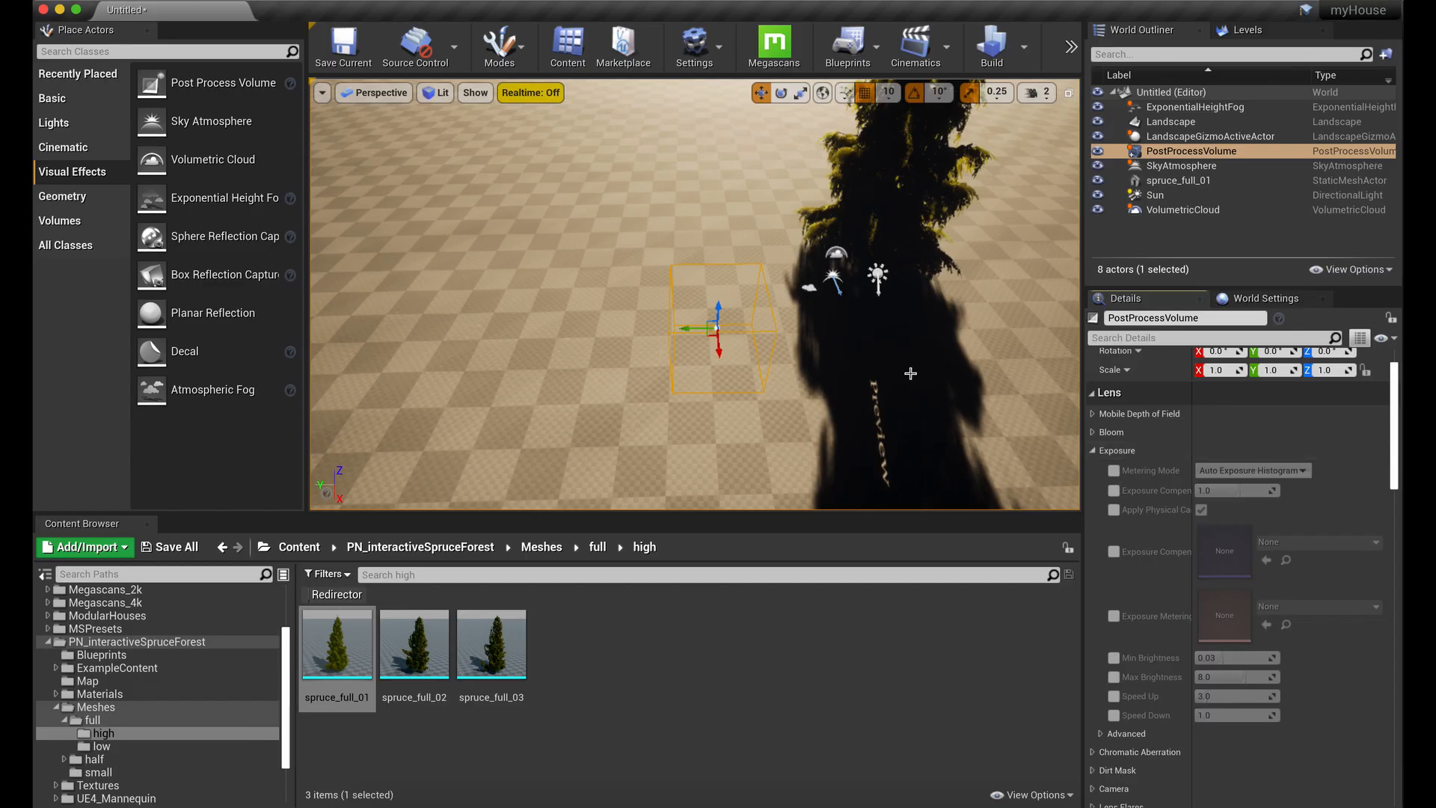
pyautogui.moveTo(696, 294); pyautogui.dragTo(404, 336, button='right')
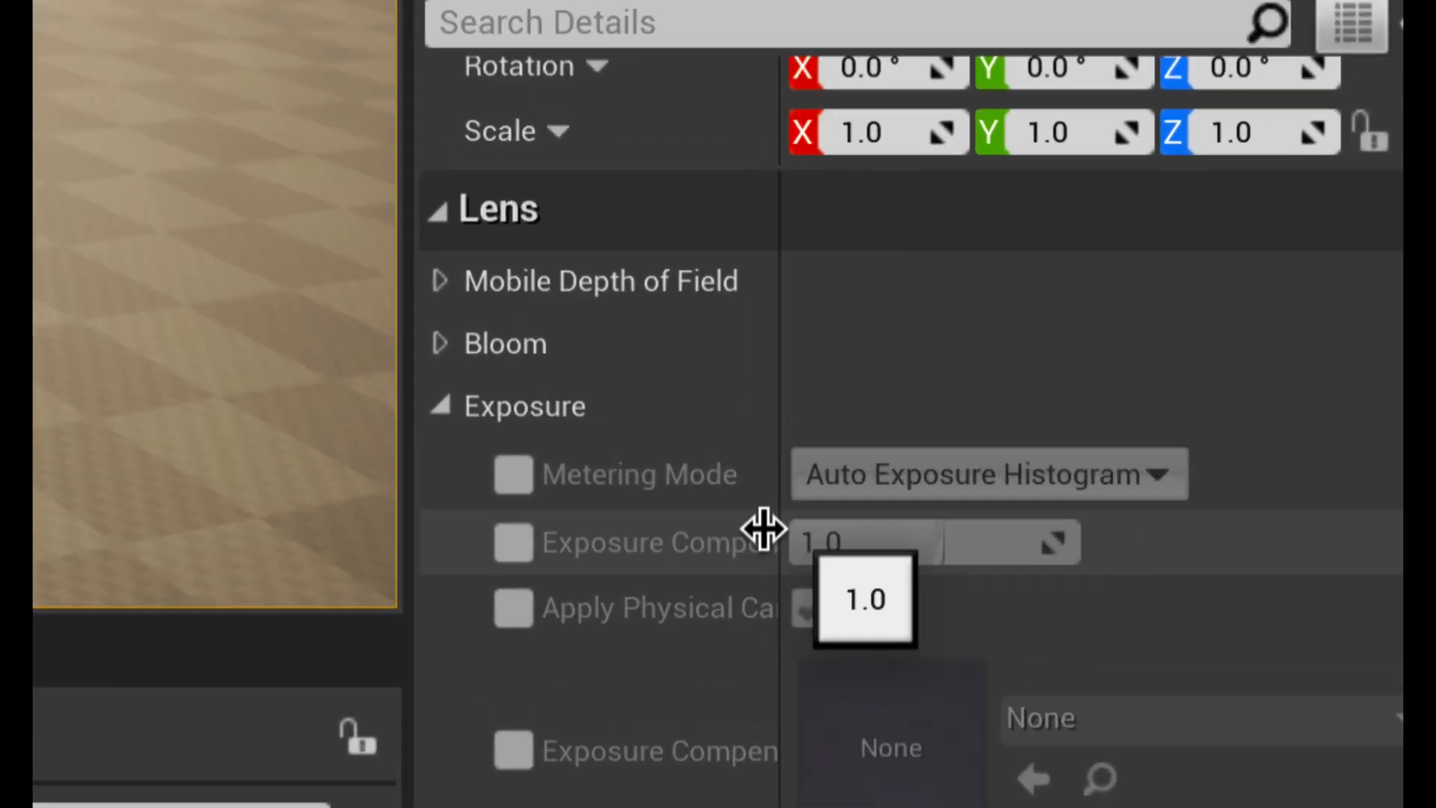
pyautogui.click(523, 471)
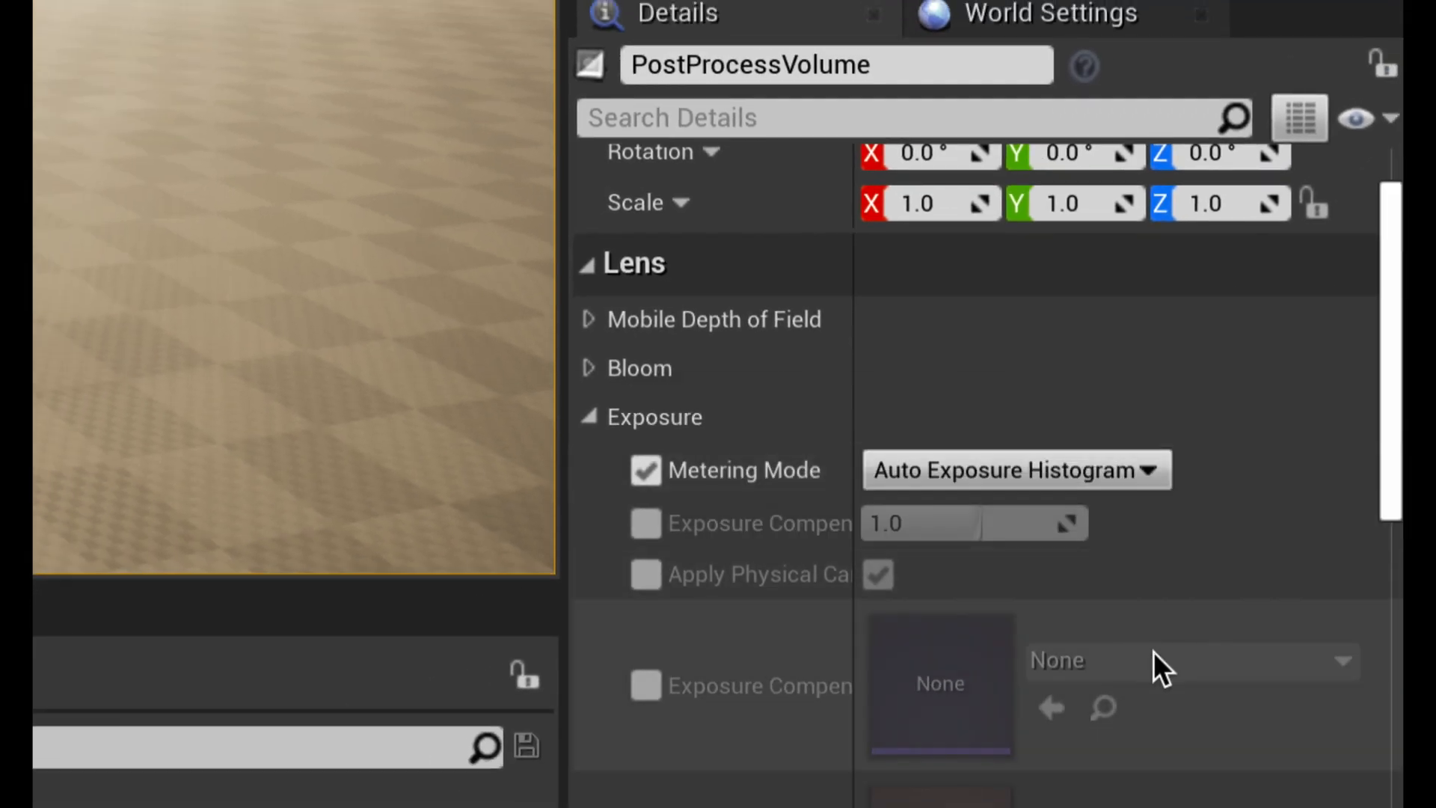
pyautogui.click(1127, 459)
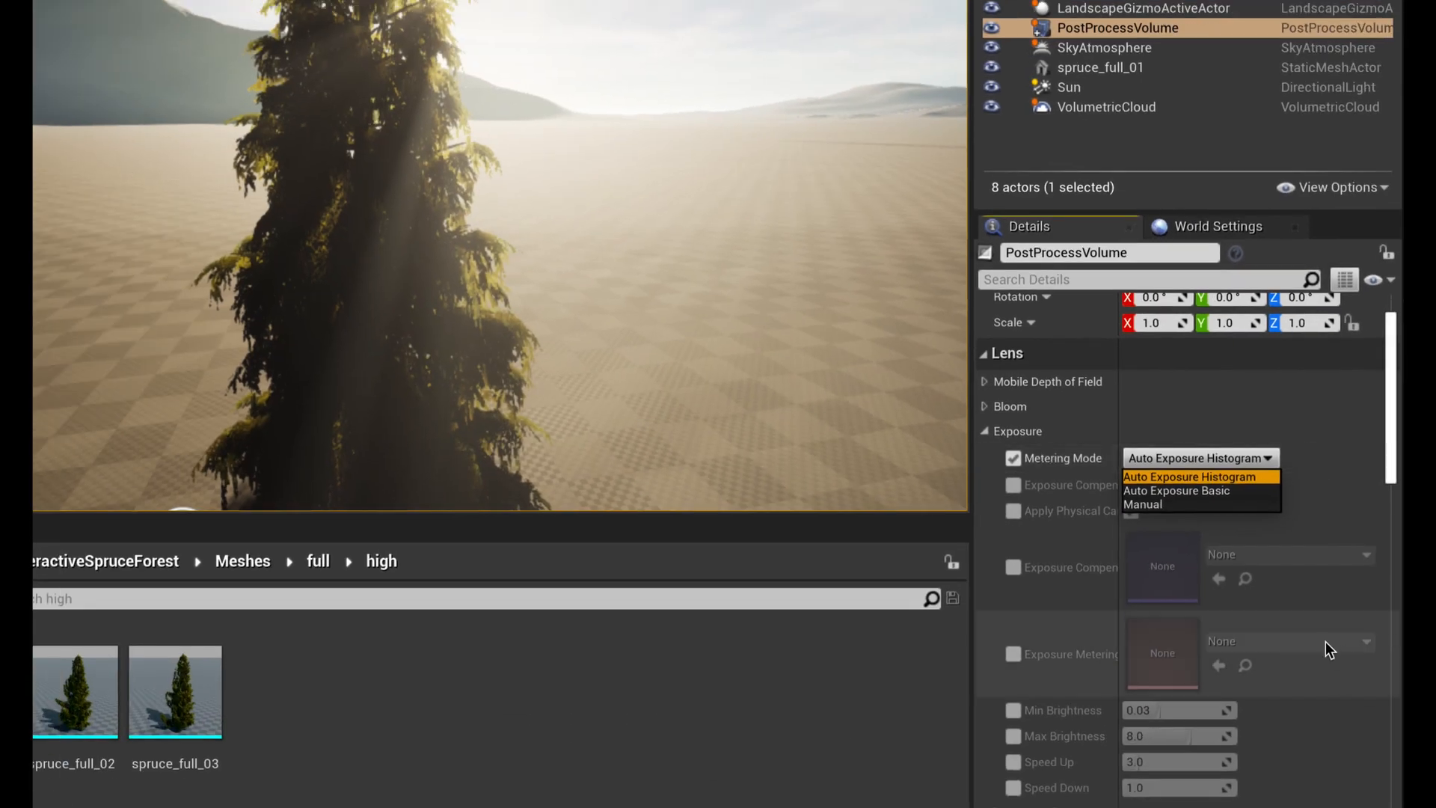
# - Enable the exposure Speed Up and Speed Down overrides and set Speed Up to 1.0
pyautogui.scroll(-3, 1325, 643)
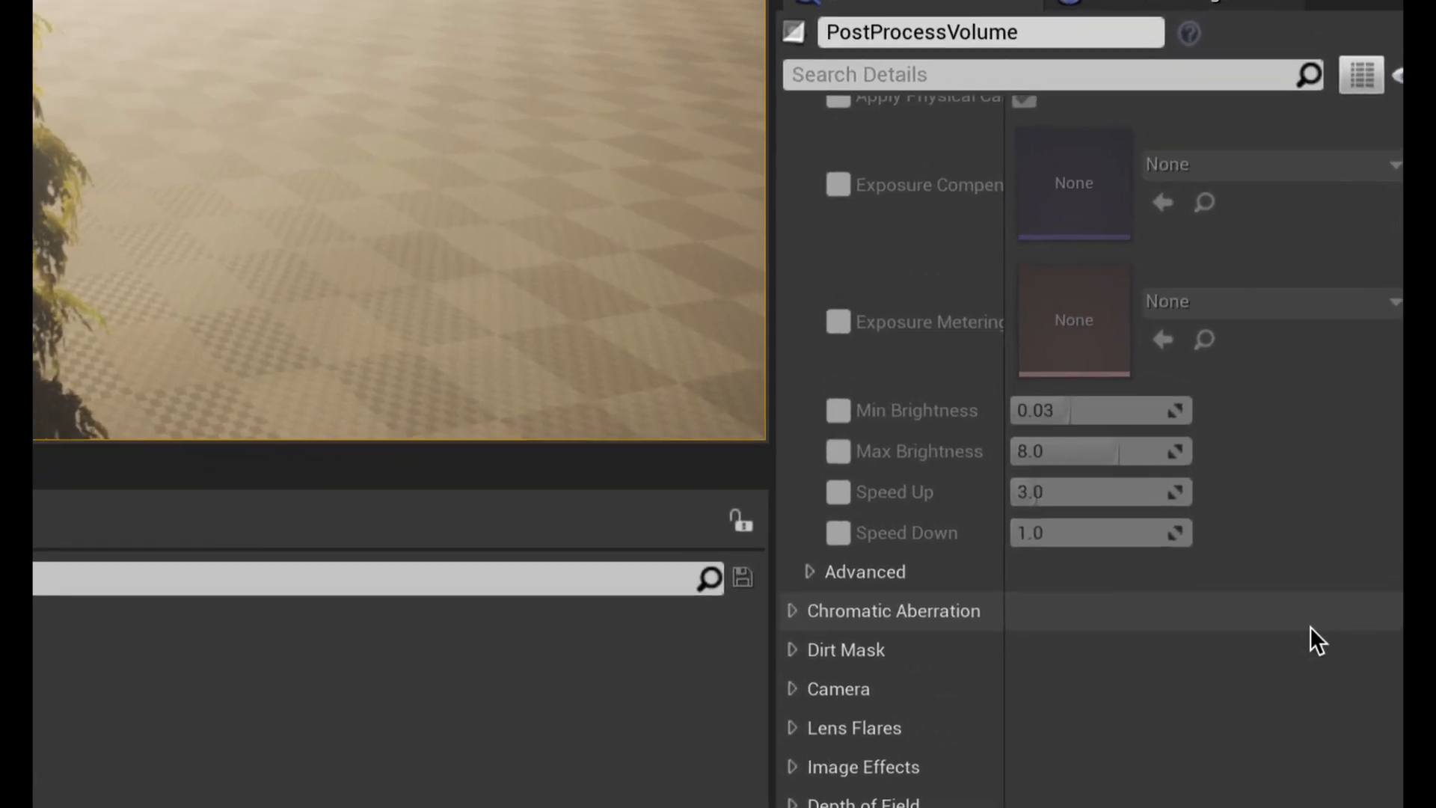
pyautogui.click(833, 491)
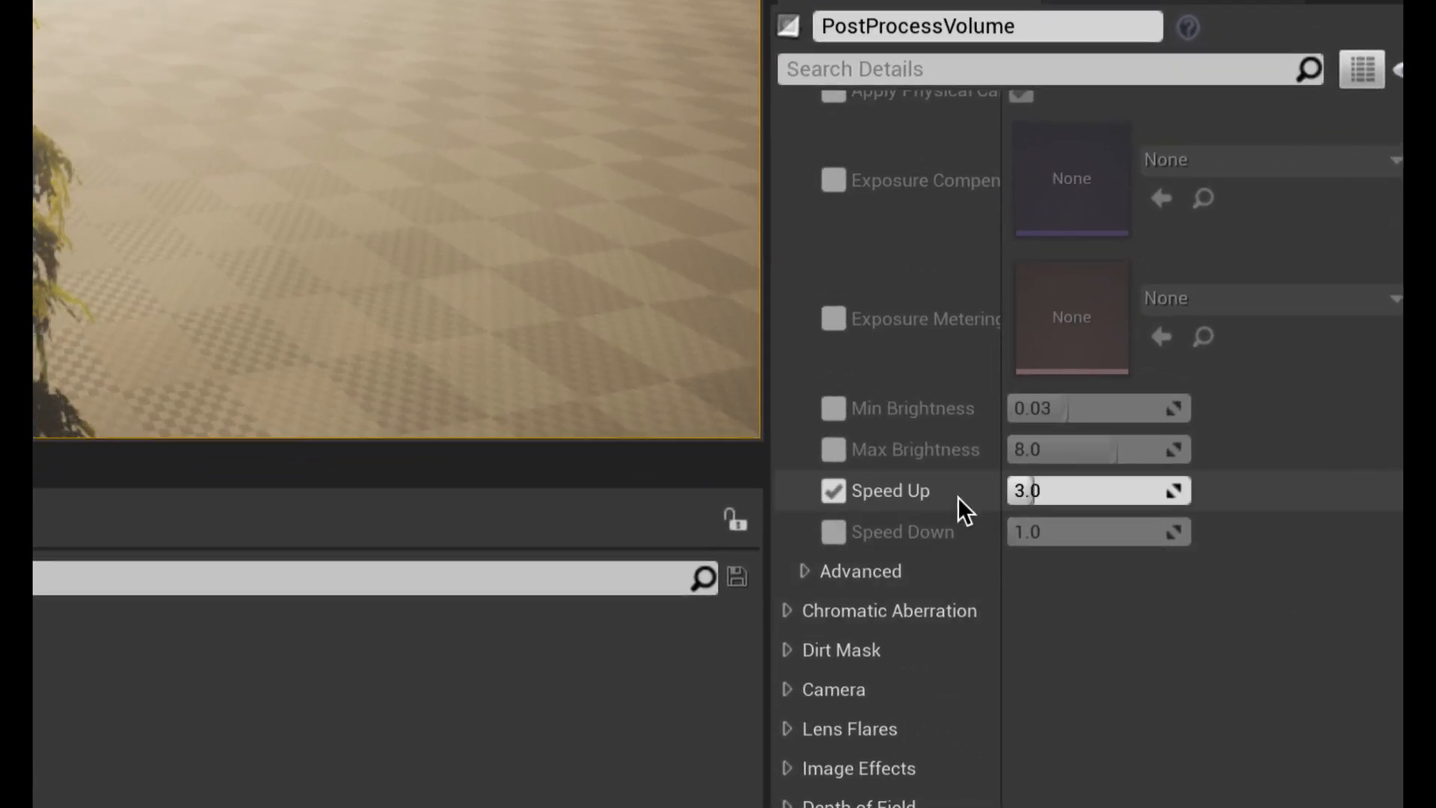
pyautogui.click(835, 532)
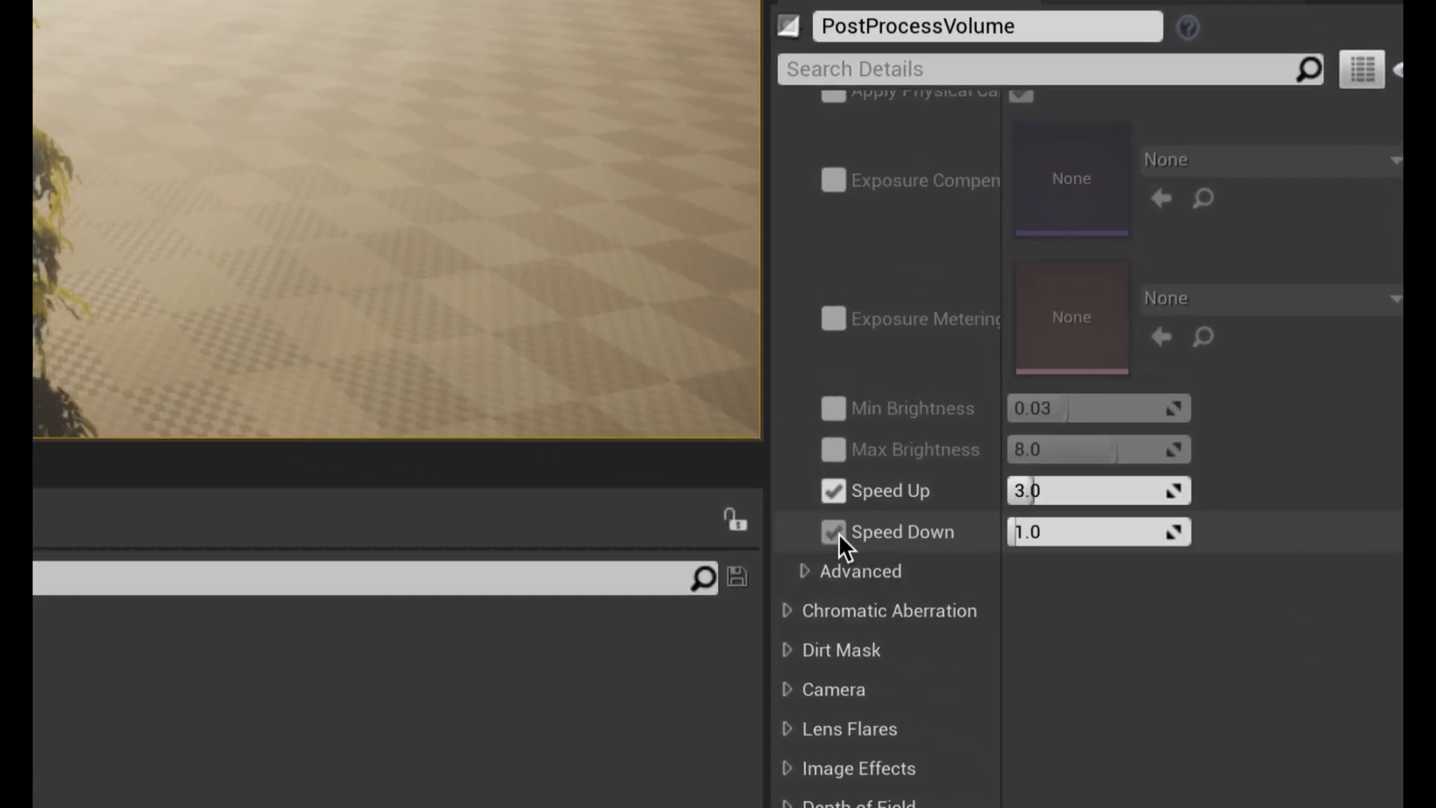
pyautogui.moveTo(1030, 496); pyautogui.dragTo(1017, 496)
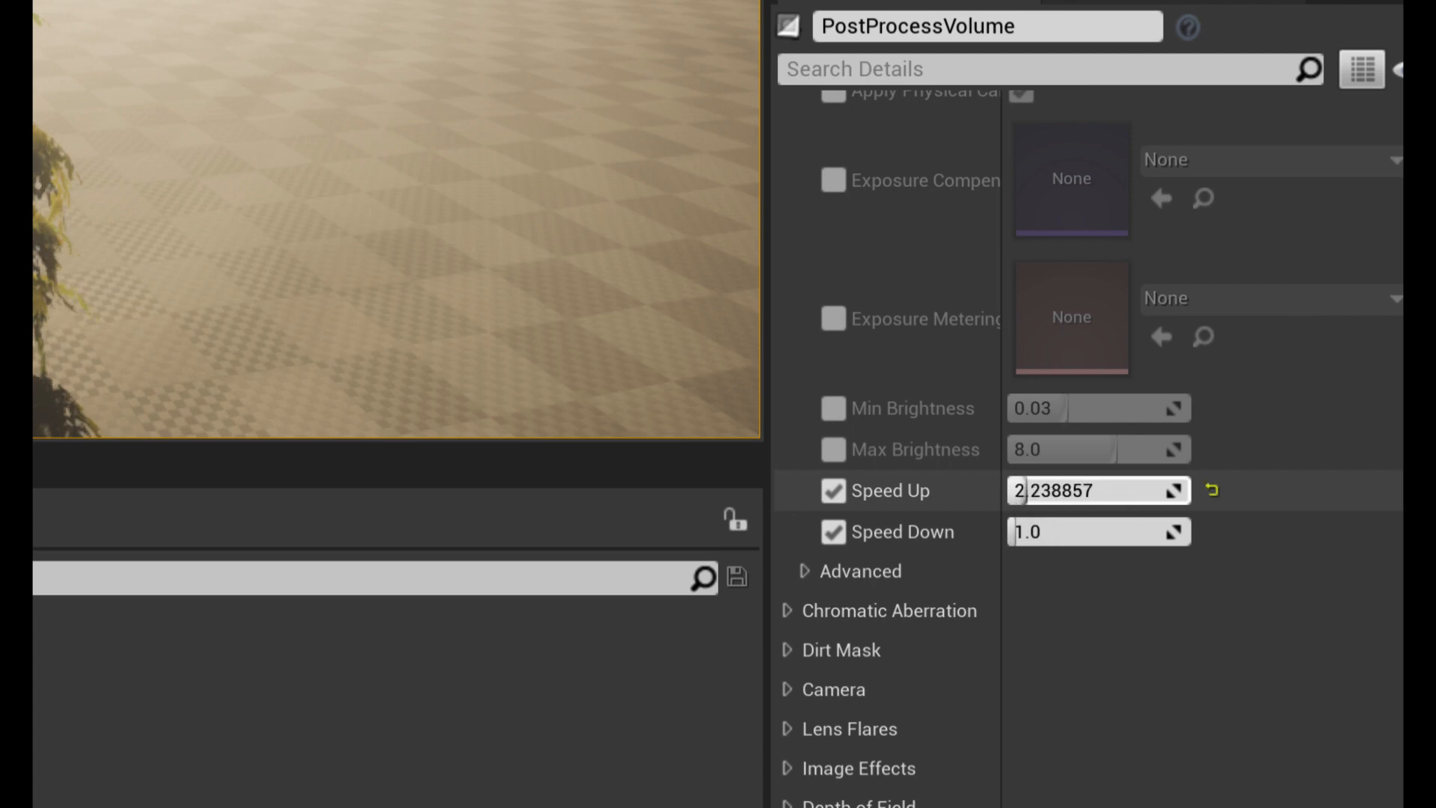
pyautogui.click(1023, 495)
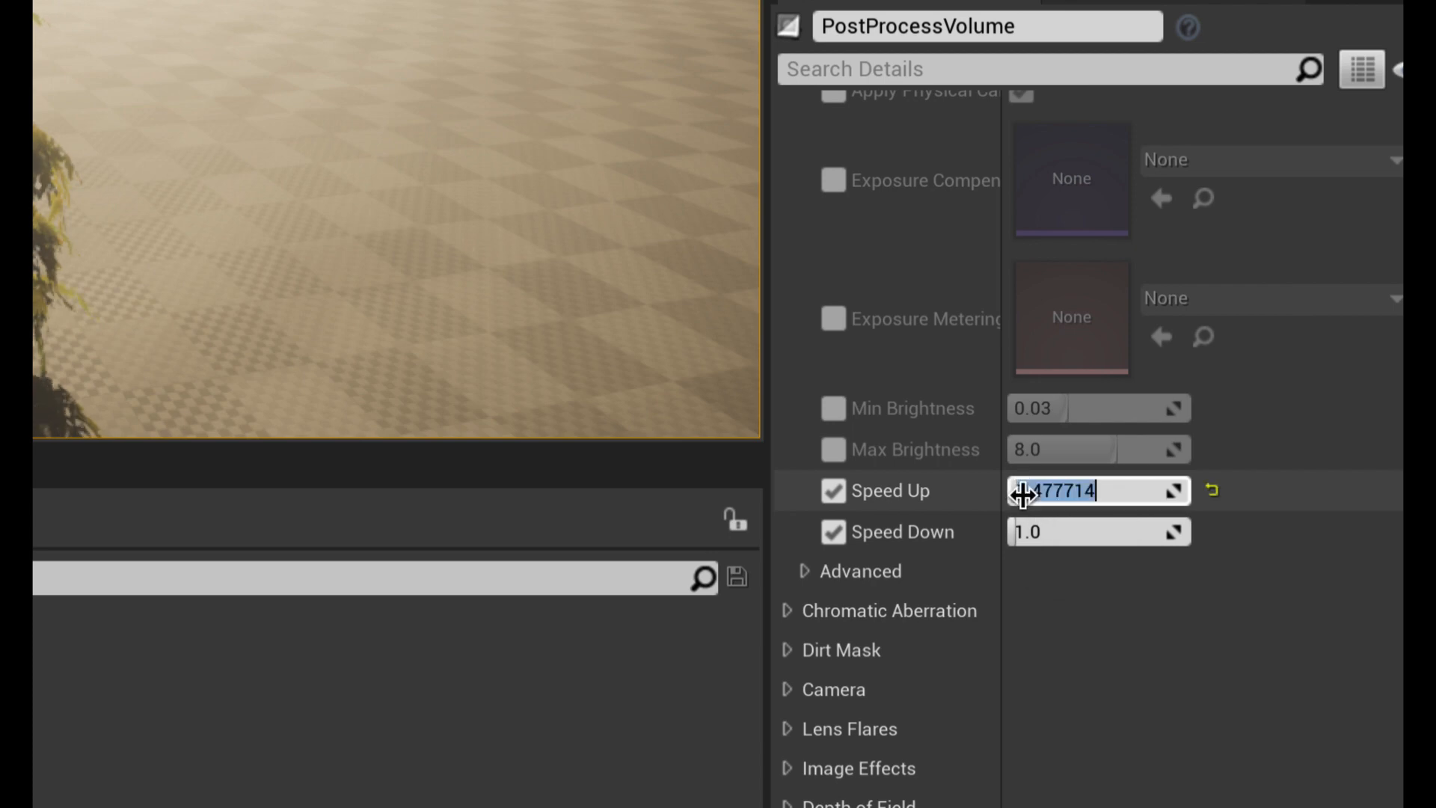
pyautogui.doubleClick(1123, 495)
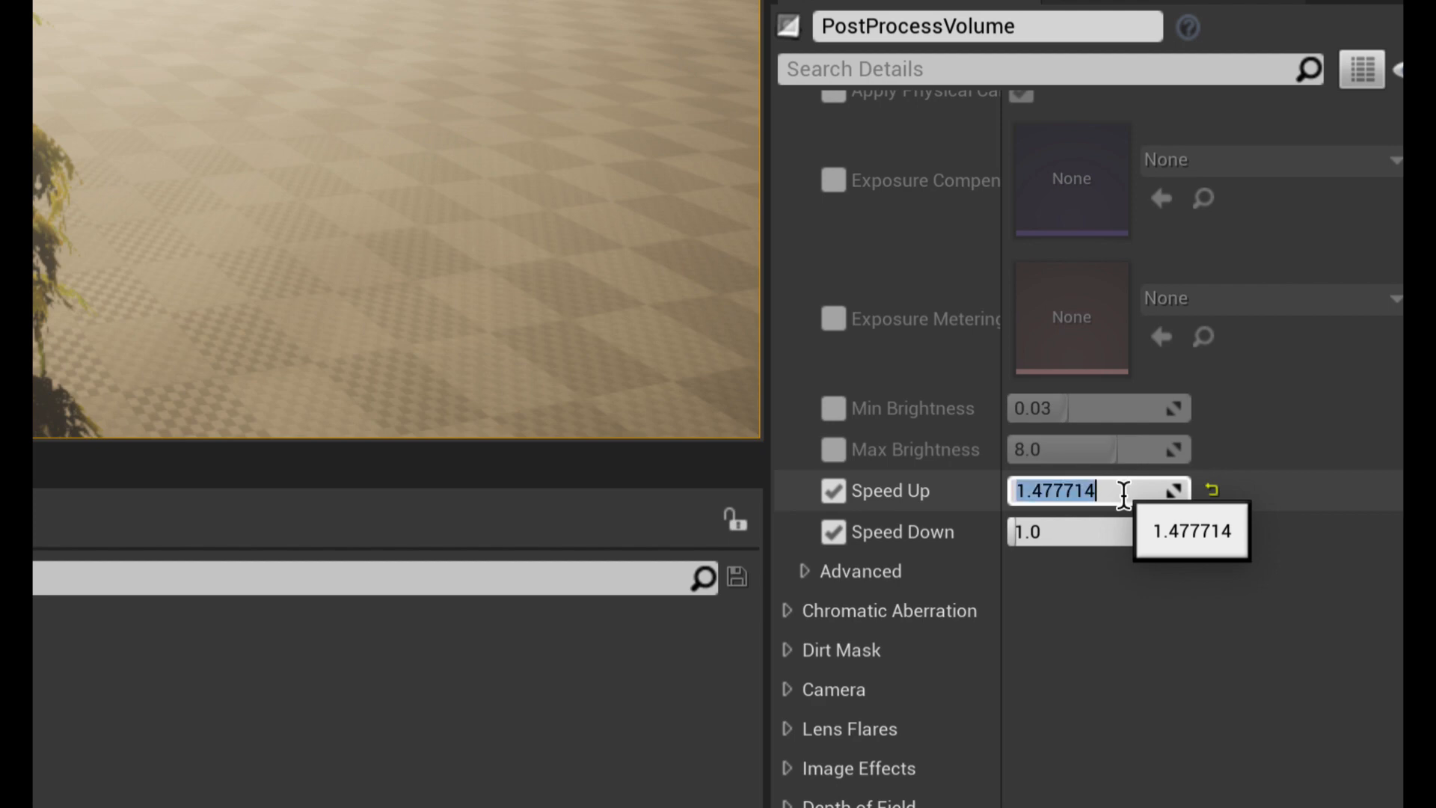
pyautogui.write('1.0')
pyautogui.press('Return')
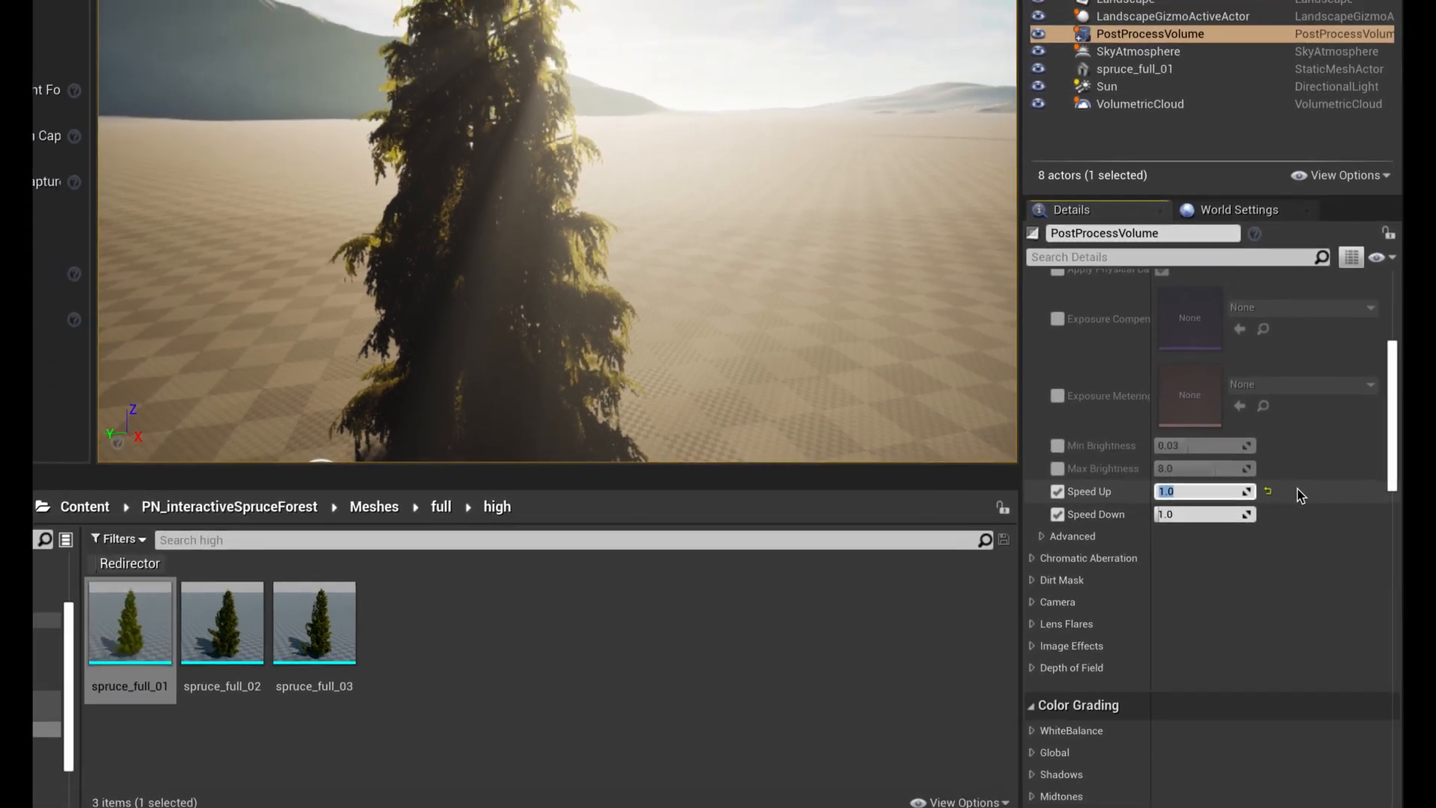
# - Expand the volume's Camera settings and enable the Exposure Compensation override
pyautogui.click(1031, 602)
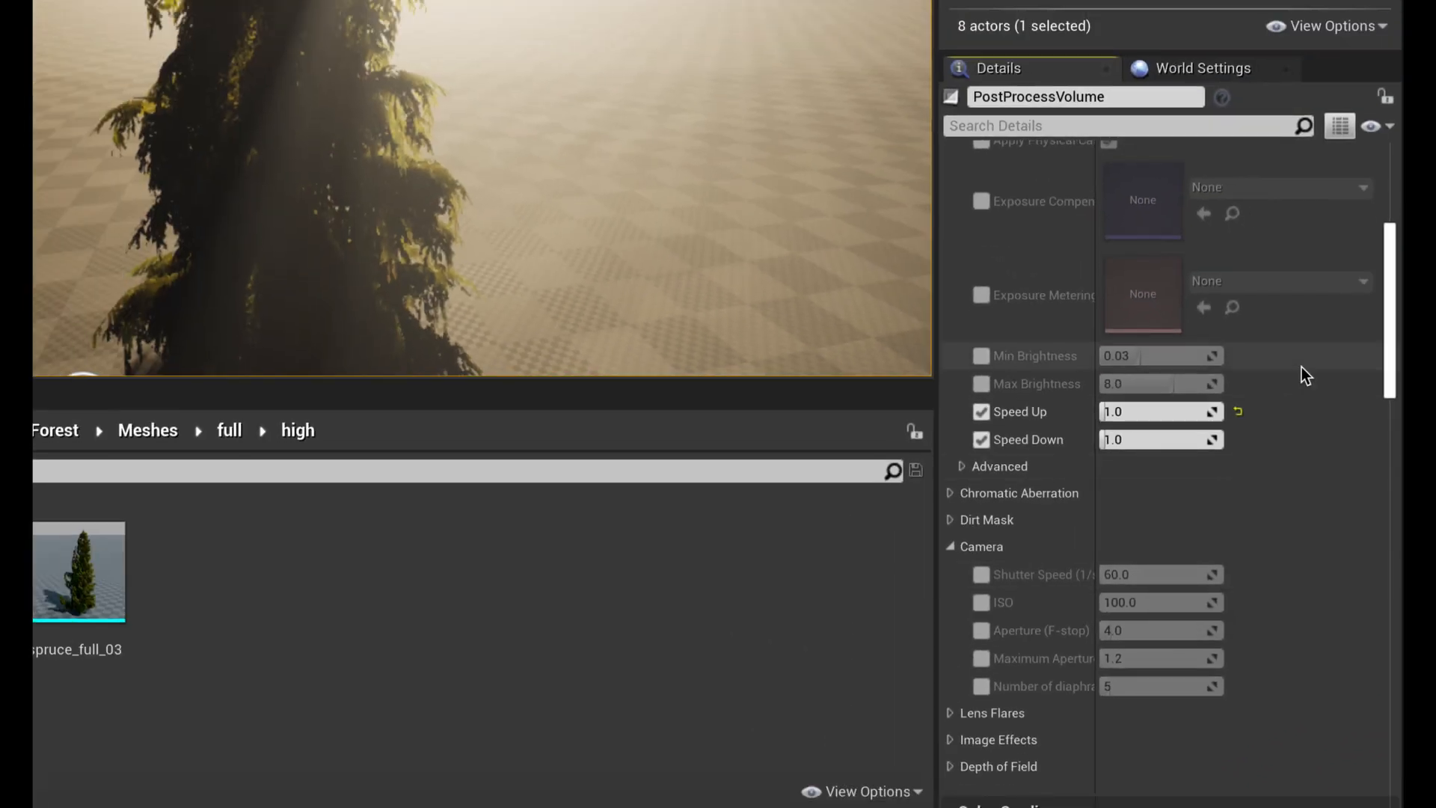
pyautogui.scroll(5, 1294, 351)
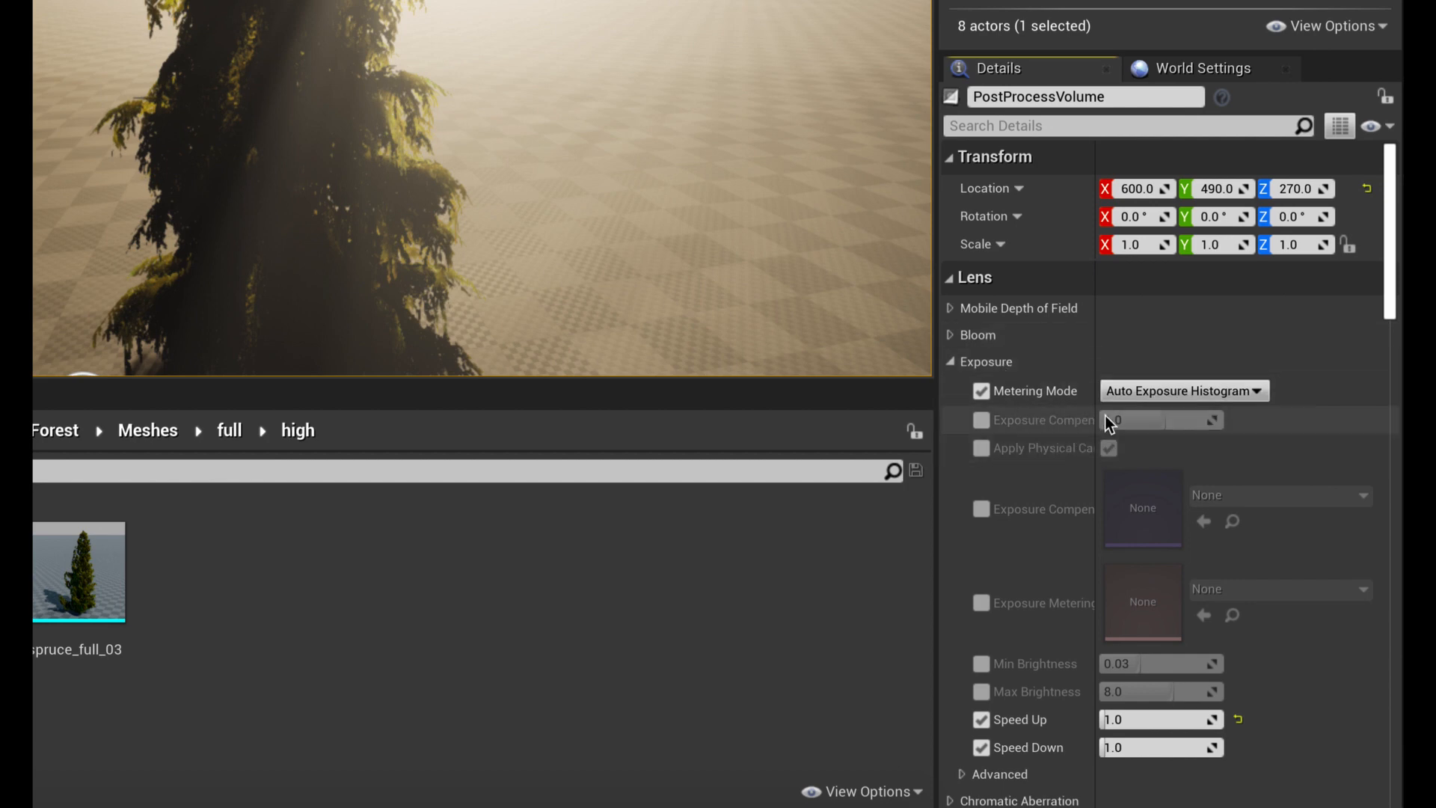
pyautogui.click(982, 420)
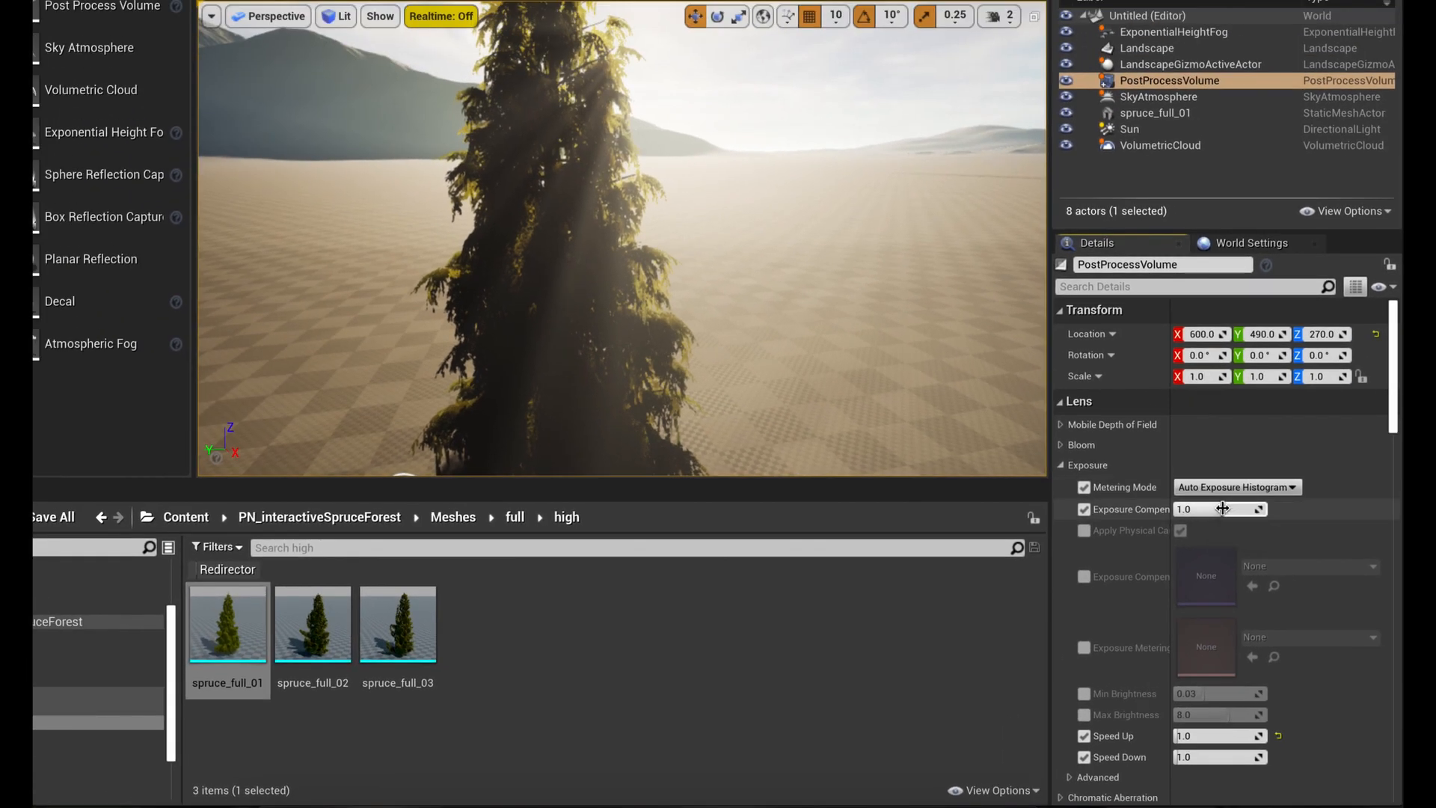
# - Try an Exposure Compensation of about -0.57, look around the spruce, and reset the value to its default
pyautogui.moveTo(1222, 508); pyautogui.dragTo(1202, 511)
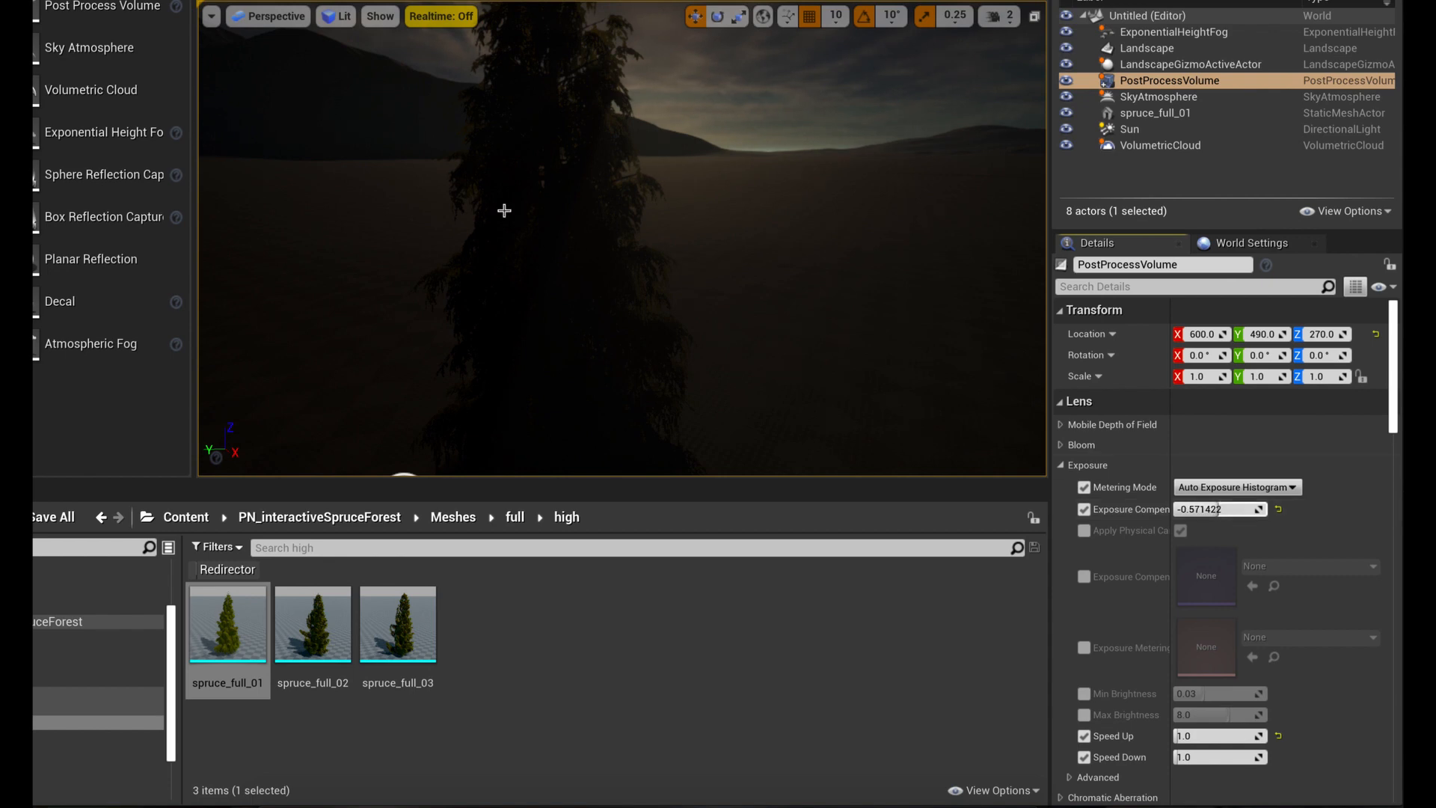
pyautogui.moveTo(504, 211); pyautogui.dragTo(564, 212, button='right')
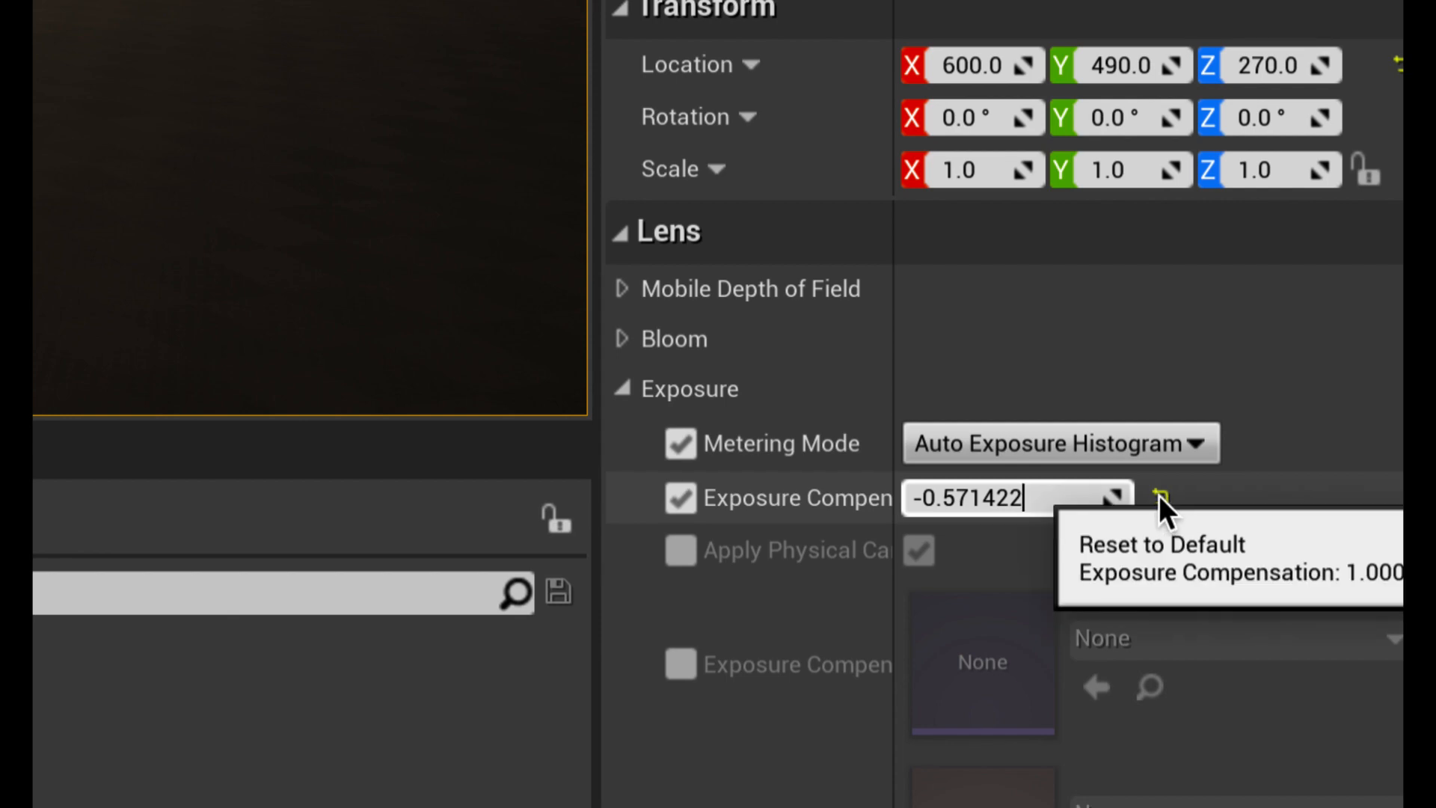
pyautogui.click(1159, 495)
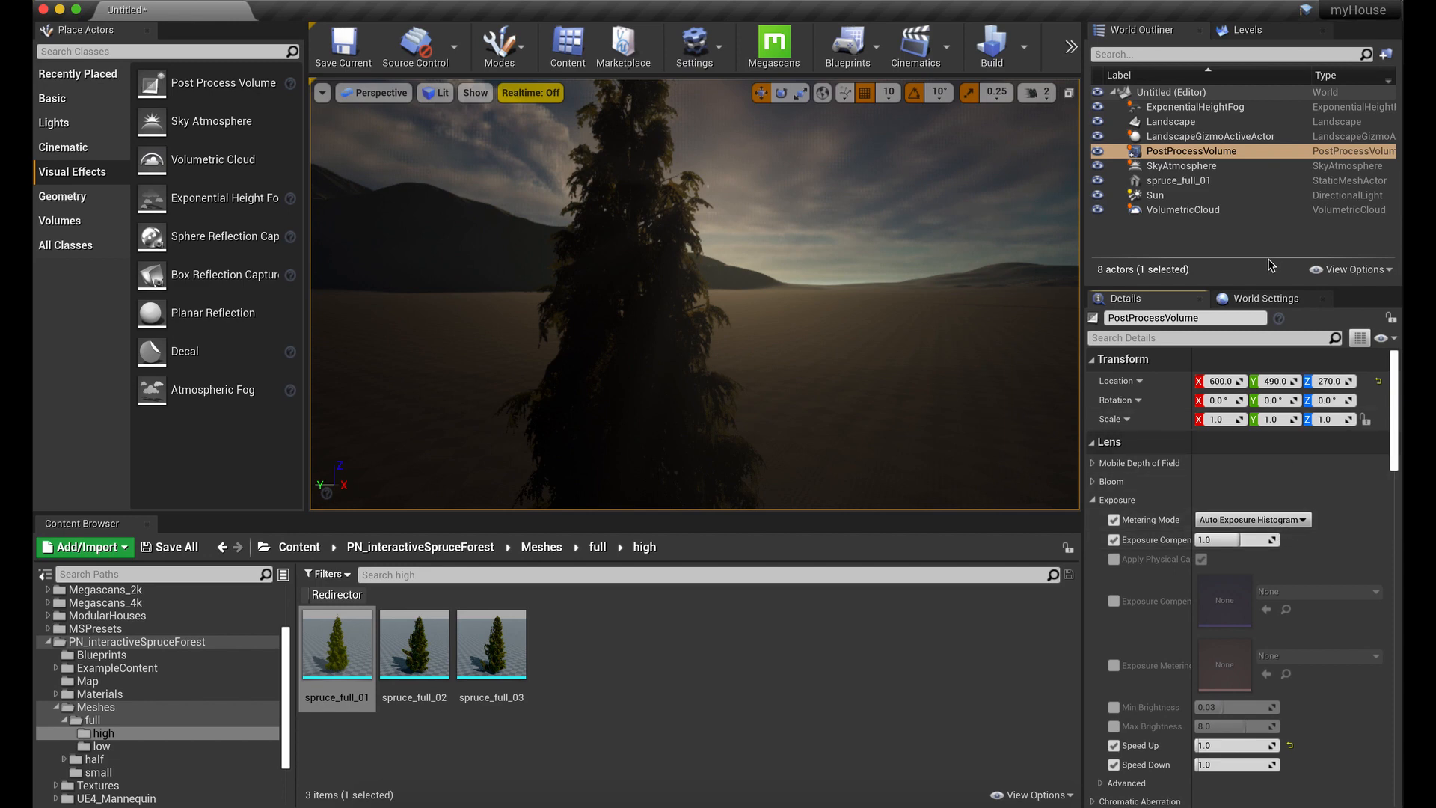
pyautogui.moveTo(747, 291); pyautogui.dragTo(659, 416, button='right')
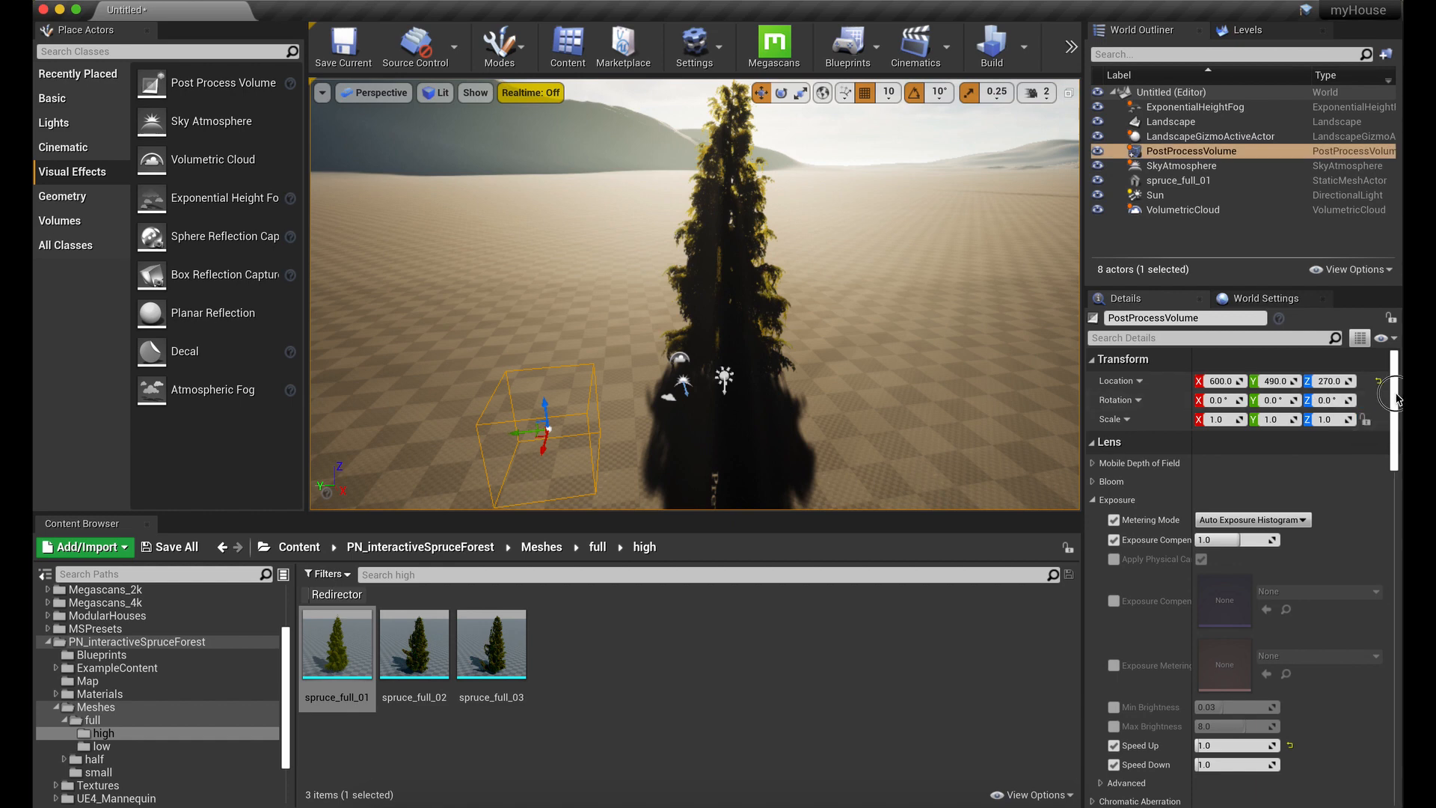
# - Enable the Contrast override in the Global color grading settings and expand its color wheel
pyautogui.moveTo(1396, 398); pyautogui.dragTo(1392, 509)
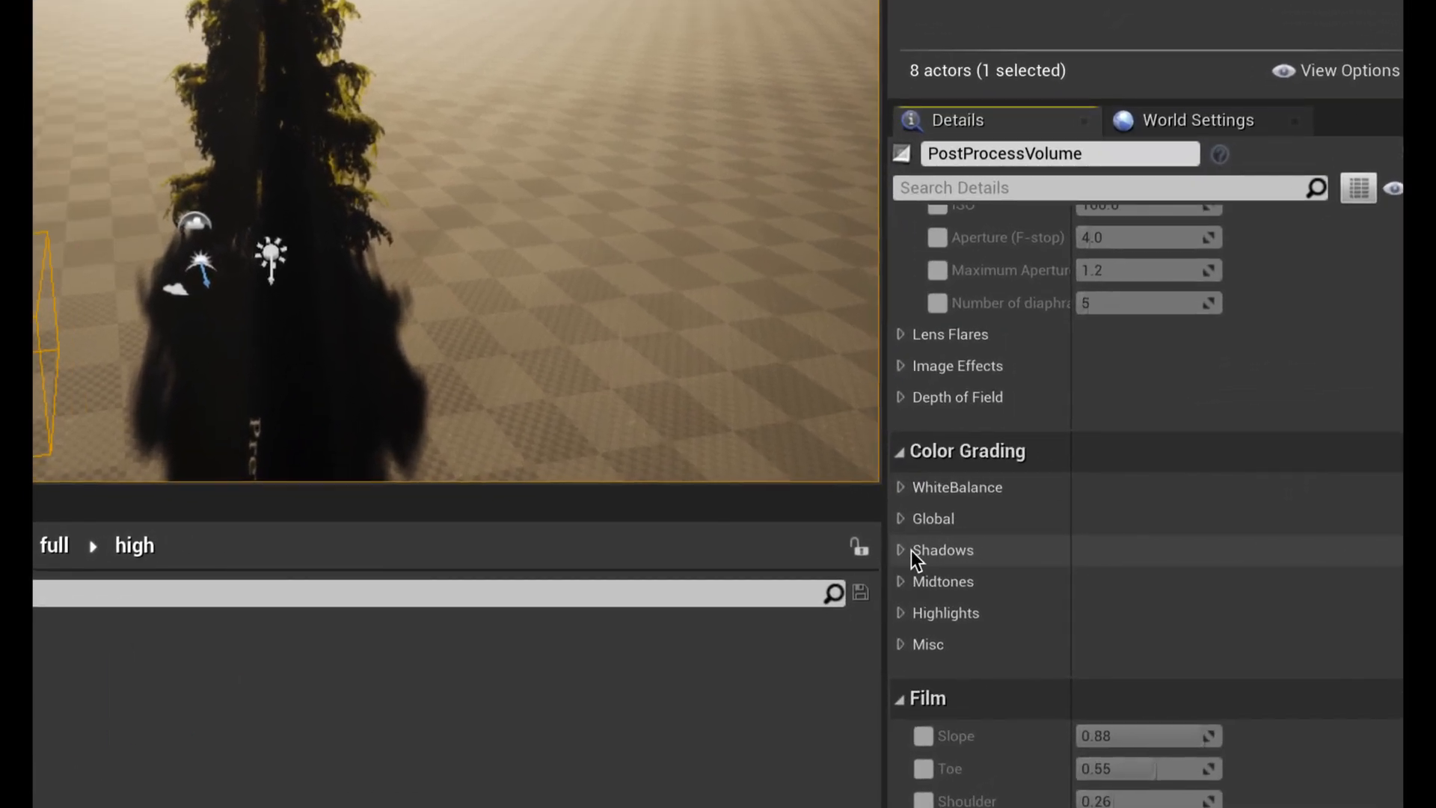
pyautogui.click(900, 513)
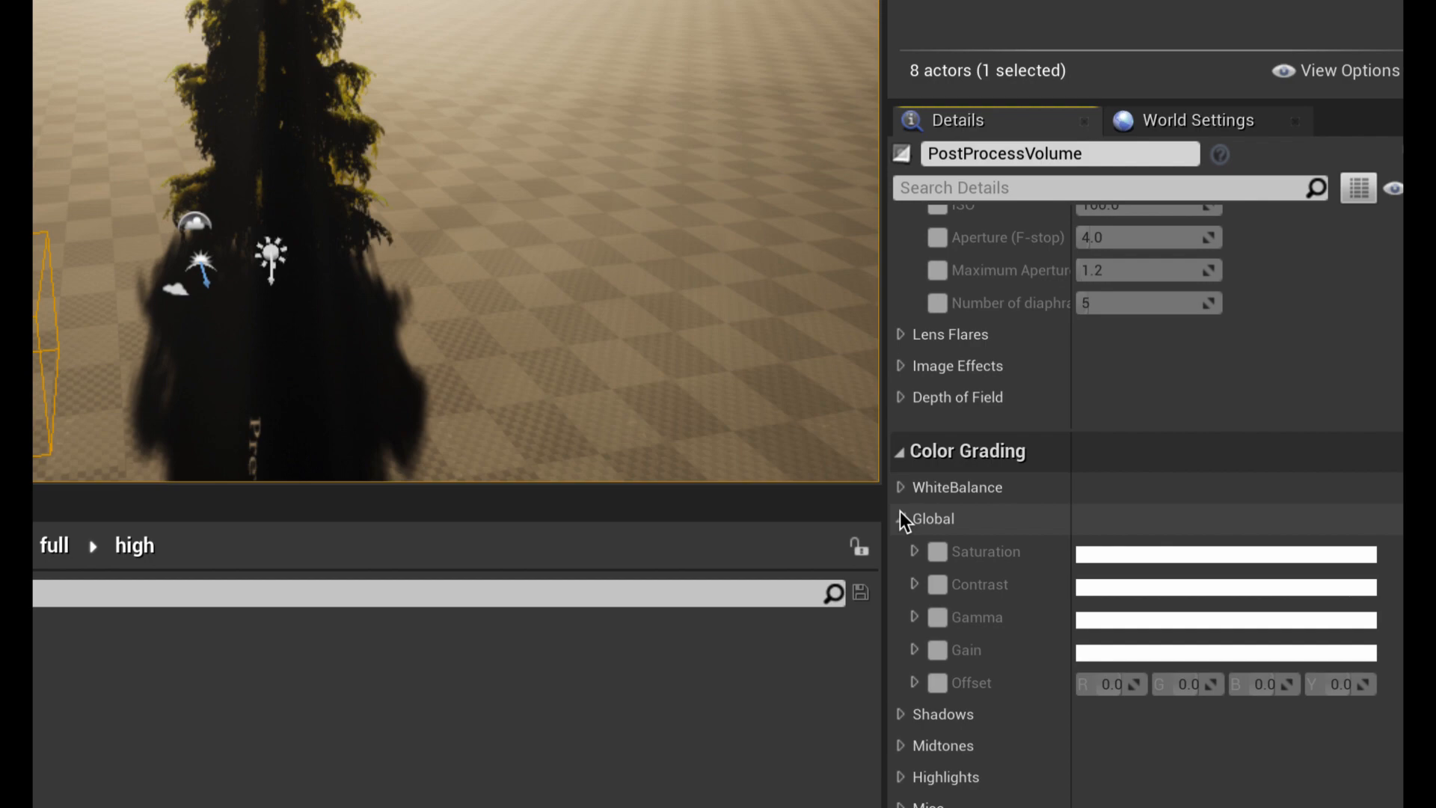
pyautogui.click(944, 582)
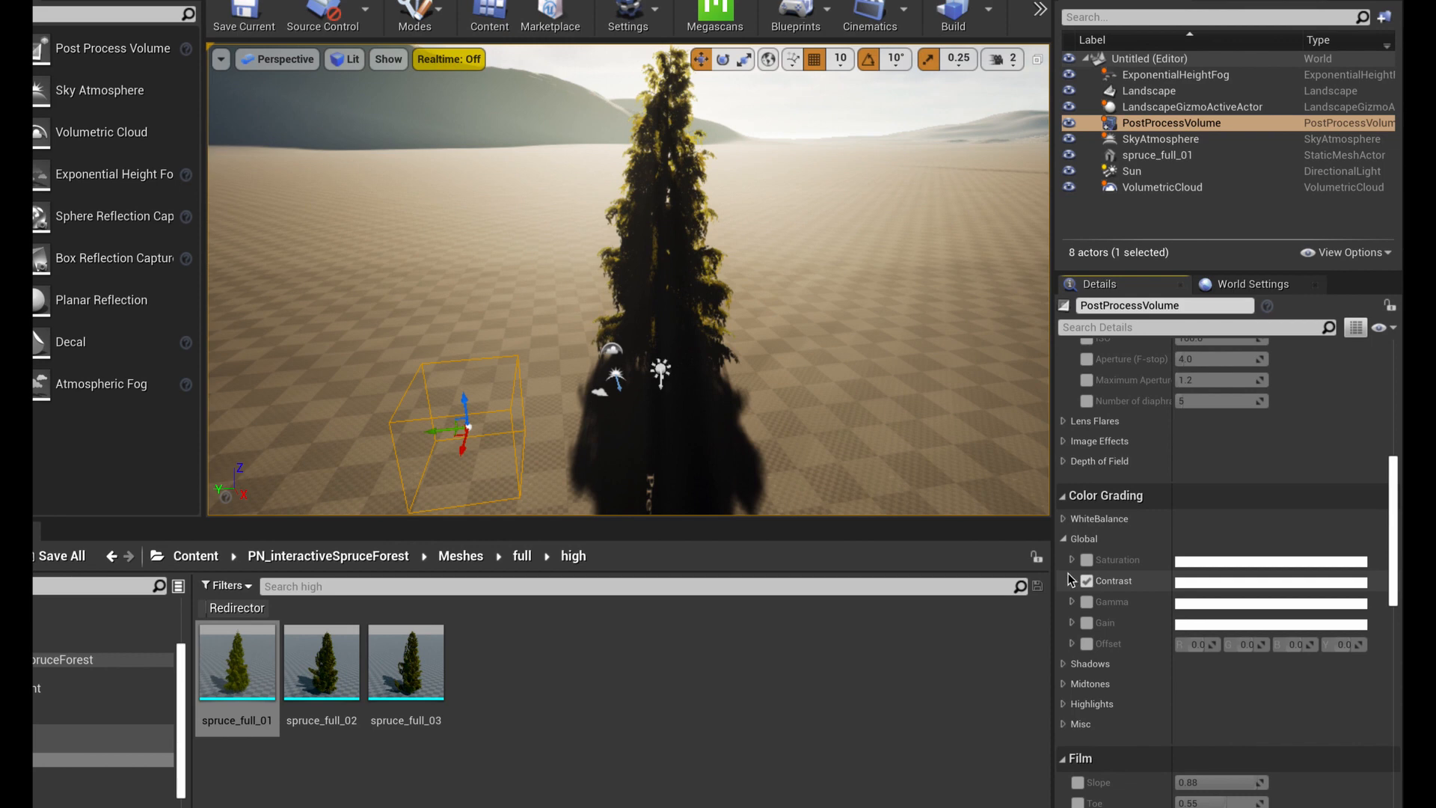
pyautogui.click(1071, 580)
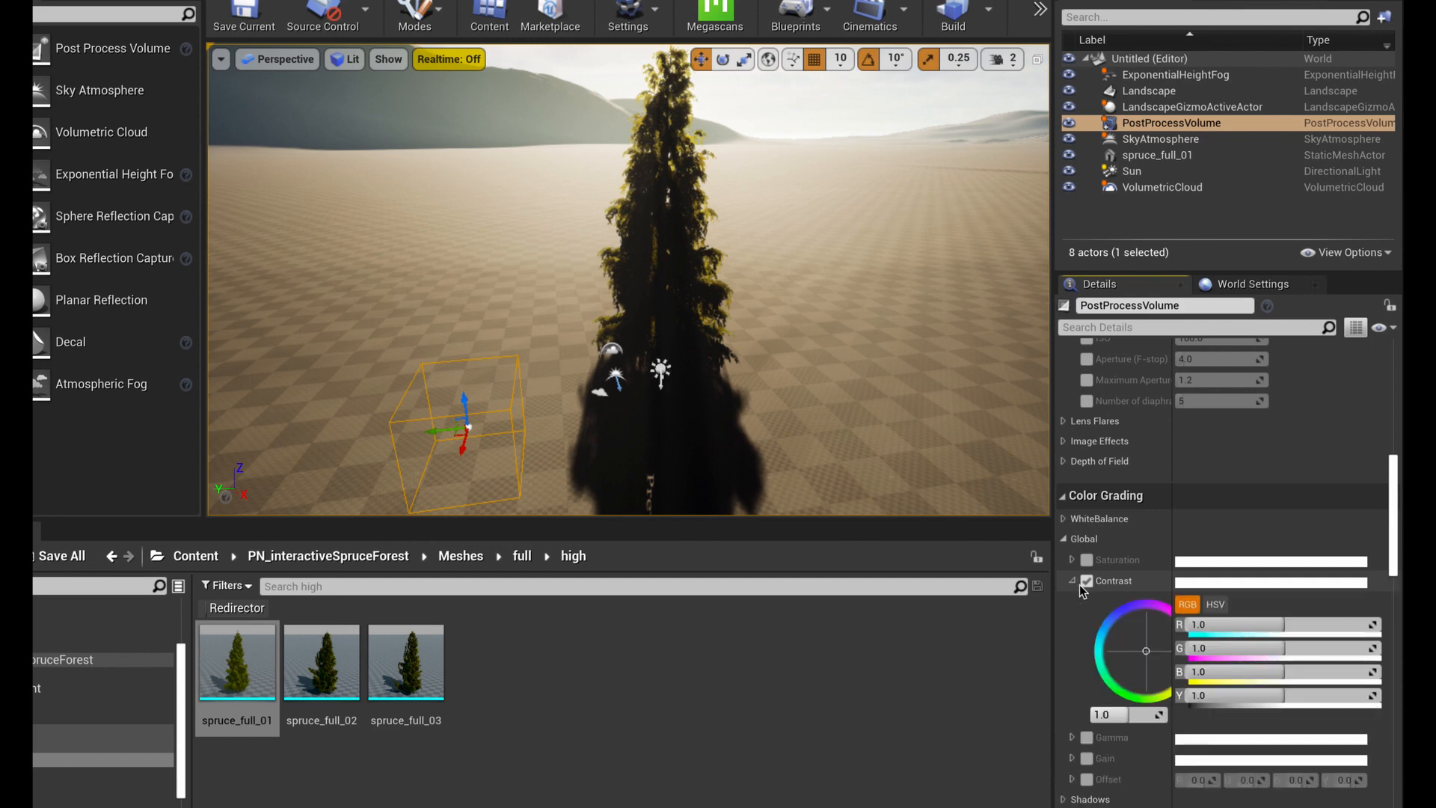
# - Adjust the Global Contrast color wheel near its centre and set the overall contrast to 1.31
pyautogui.click(1145, 649)
pyautogui.moveTo(1146, 623); pyautogui.dragTo(1149, 652)
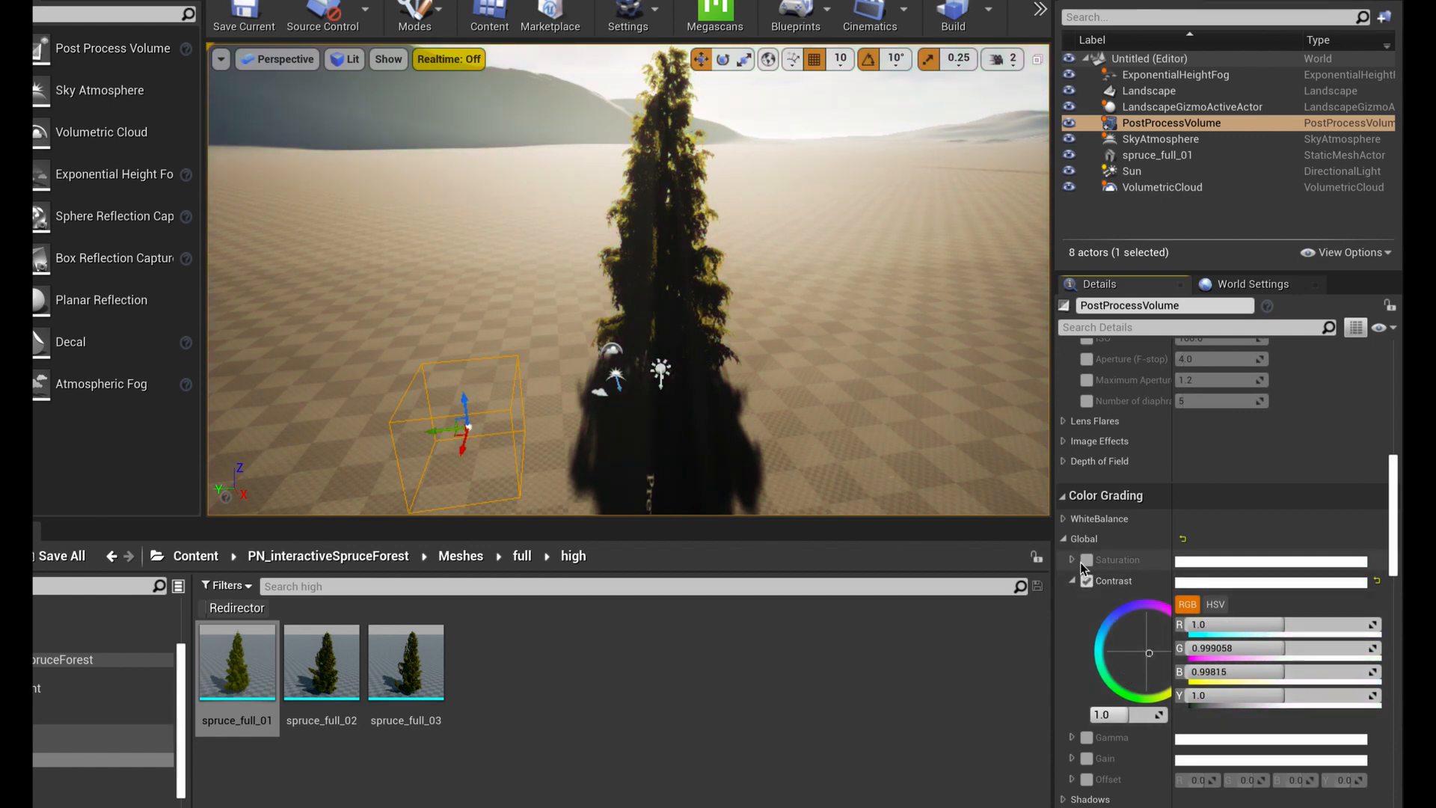
pyautogui.click(1088, 582)
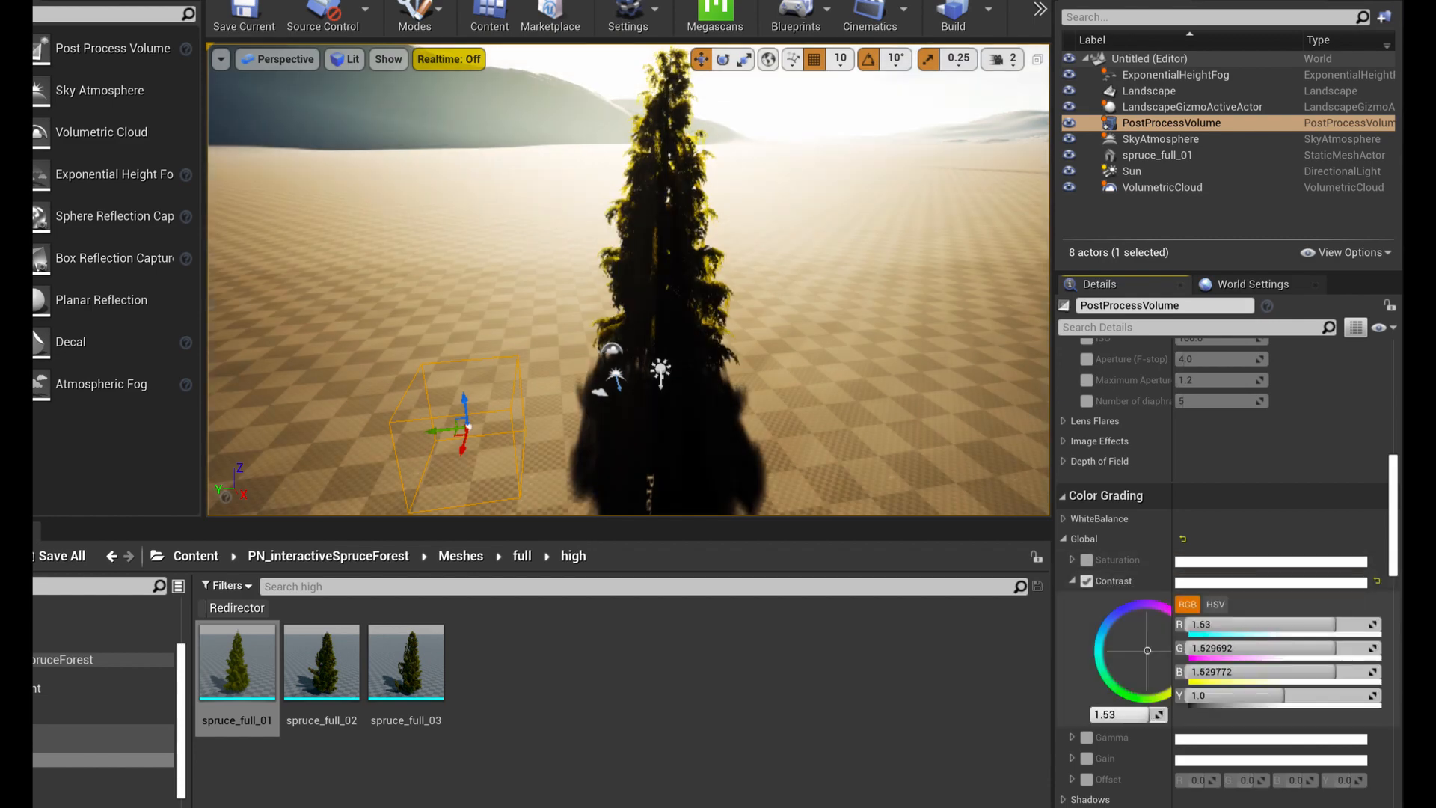
pyautogui.moveTo(1149, 715)
pyautogui.mouseDown()
pyautogui.moveTo(1170, 715)
pyautogui.moveTo(1137, 715)
pyautogui.mouseUp()
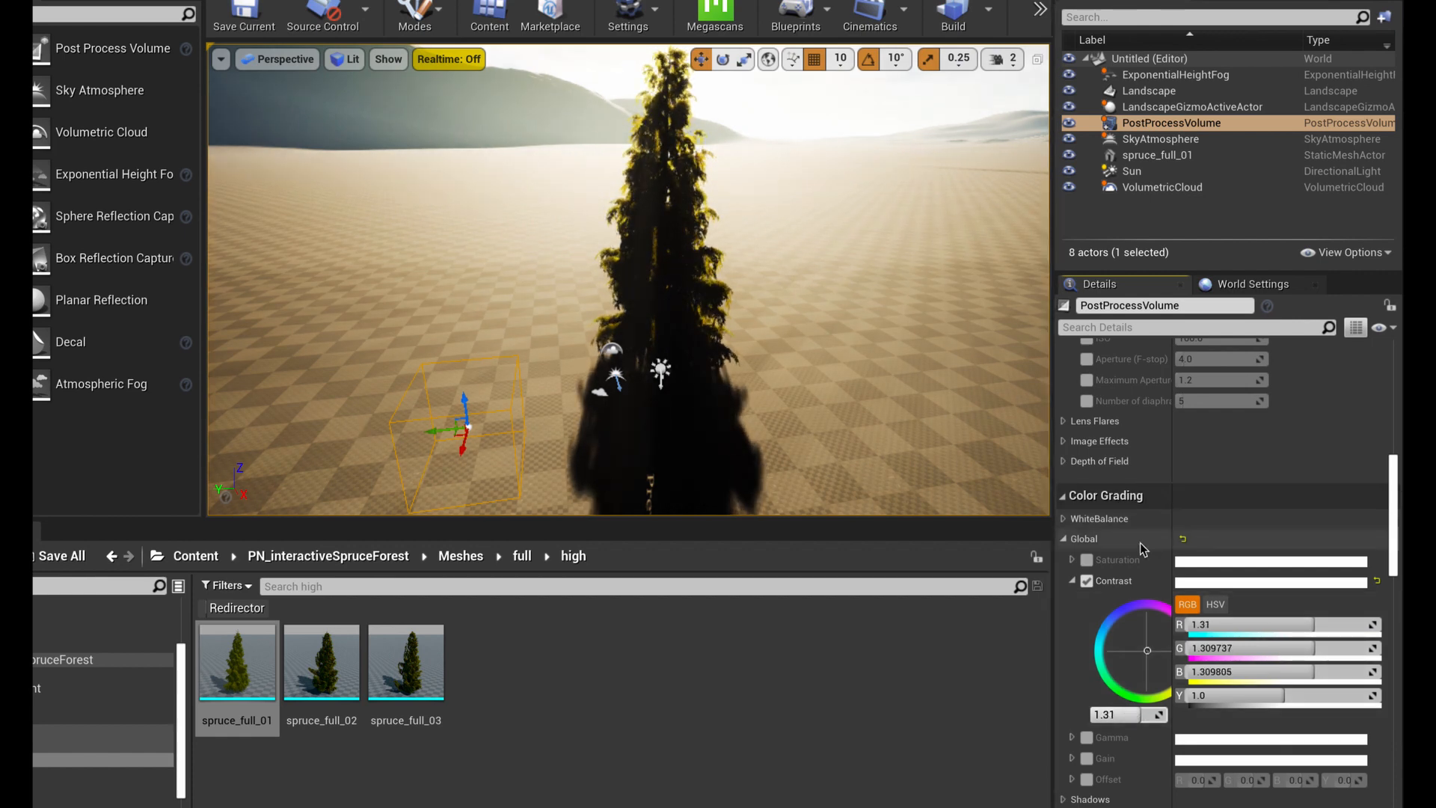
# - Collapse the Global Contrast settings and briefly inspect the Midtones color grading options
pyautogui.click(1074, 579)
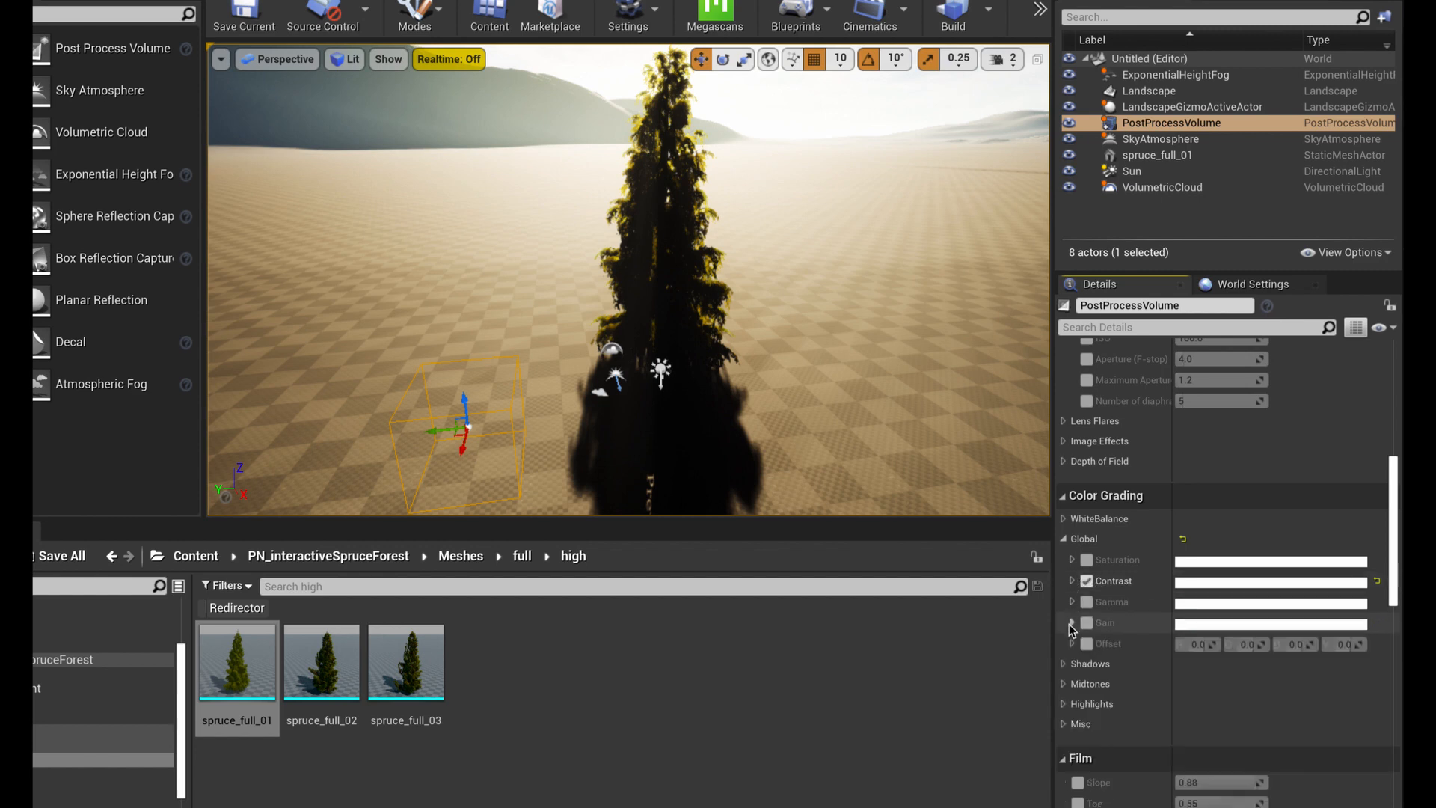
pyautogui.click(1062, 683)
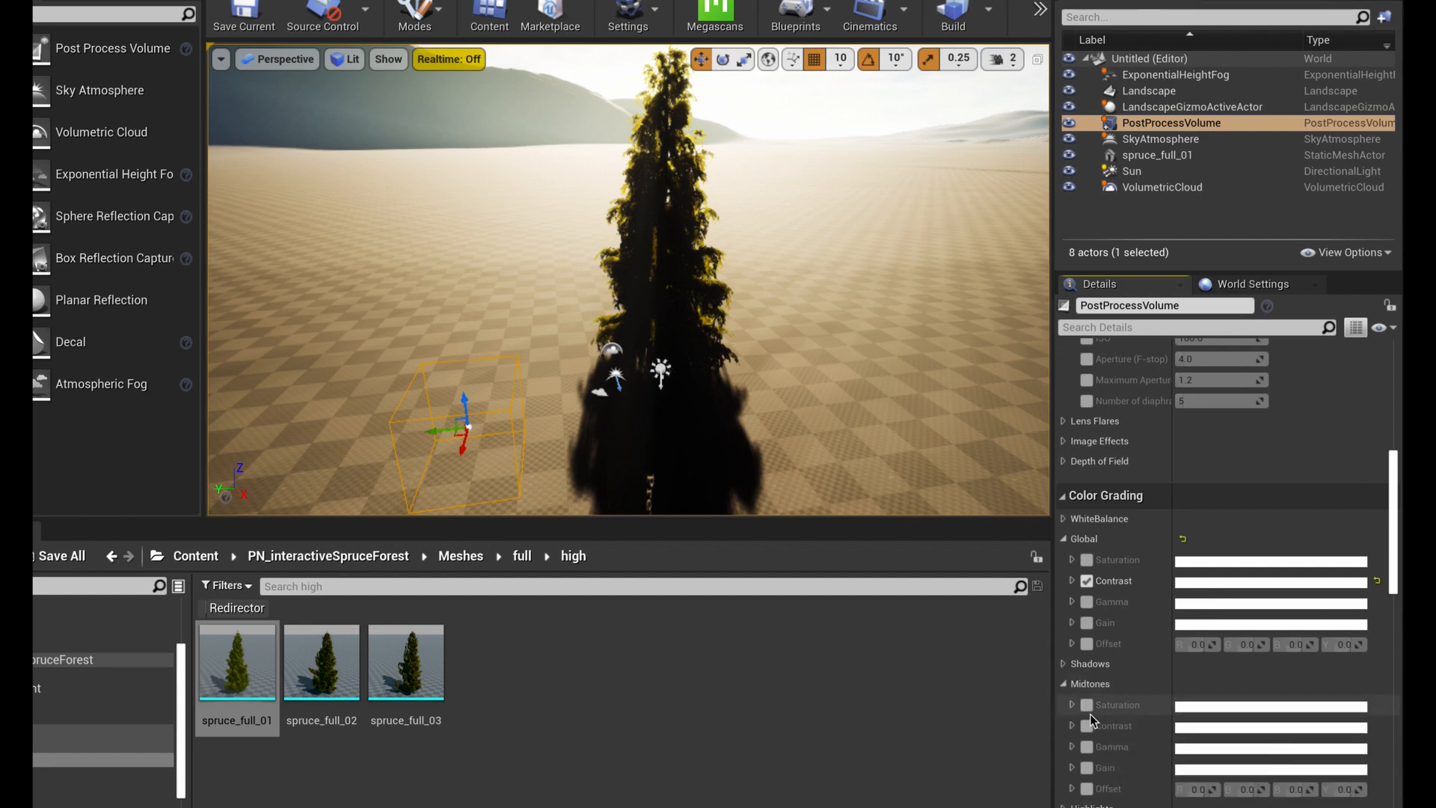
pyautogui.click(1063, 683)
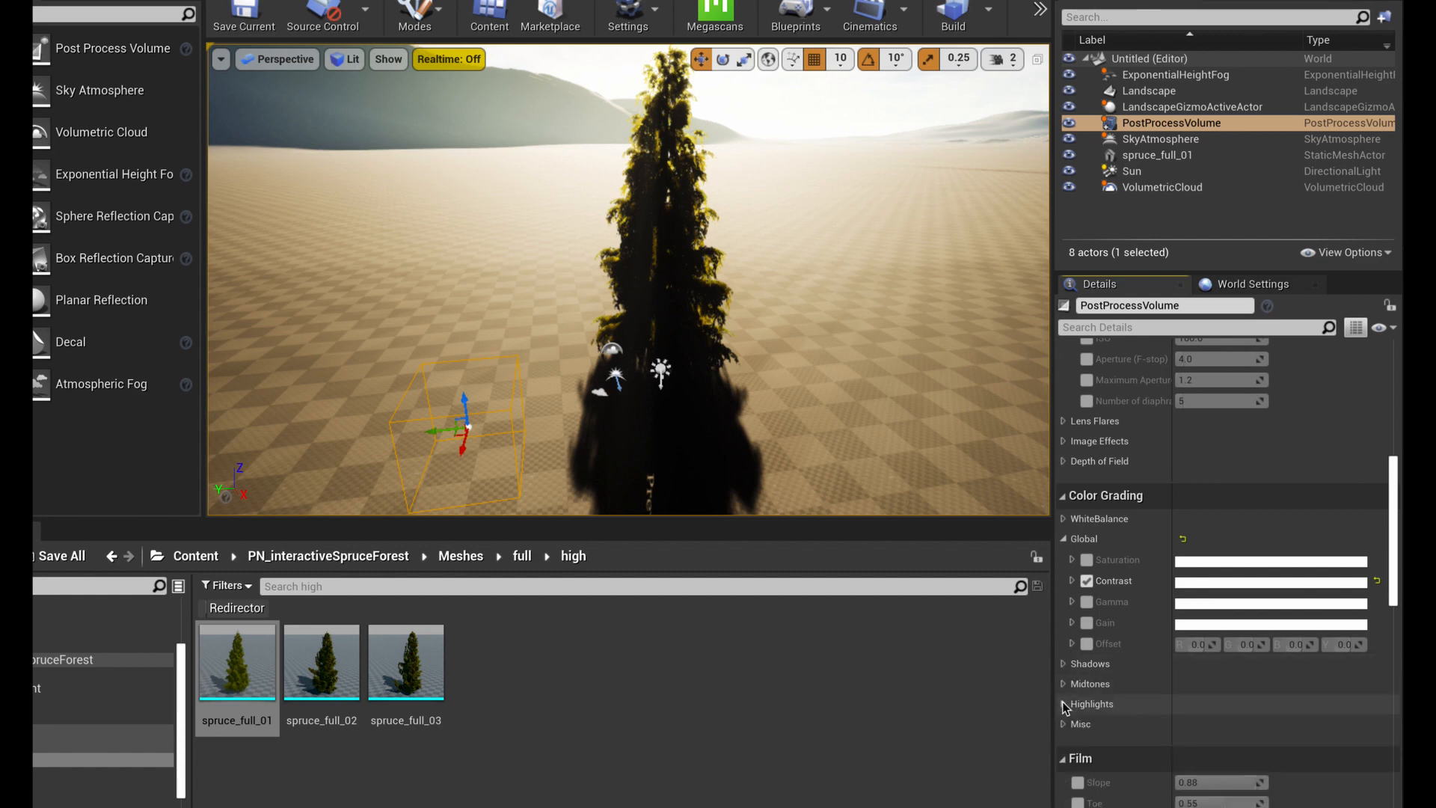
# - Enable the WhiteBalance Temp override, set the temperature to about 5343 for a cooler image, and look around the spruce
pyautogui.click(1064, 518)
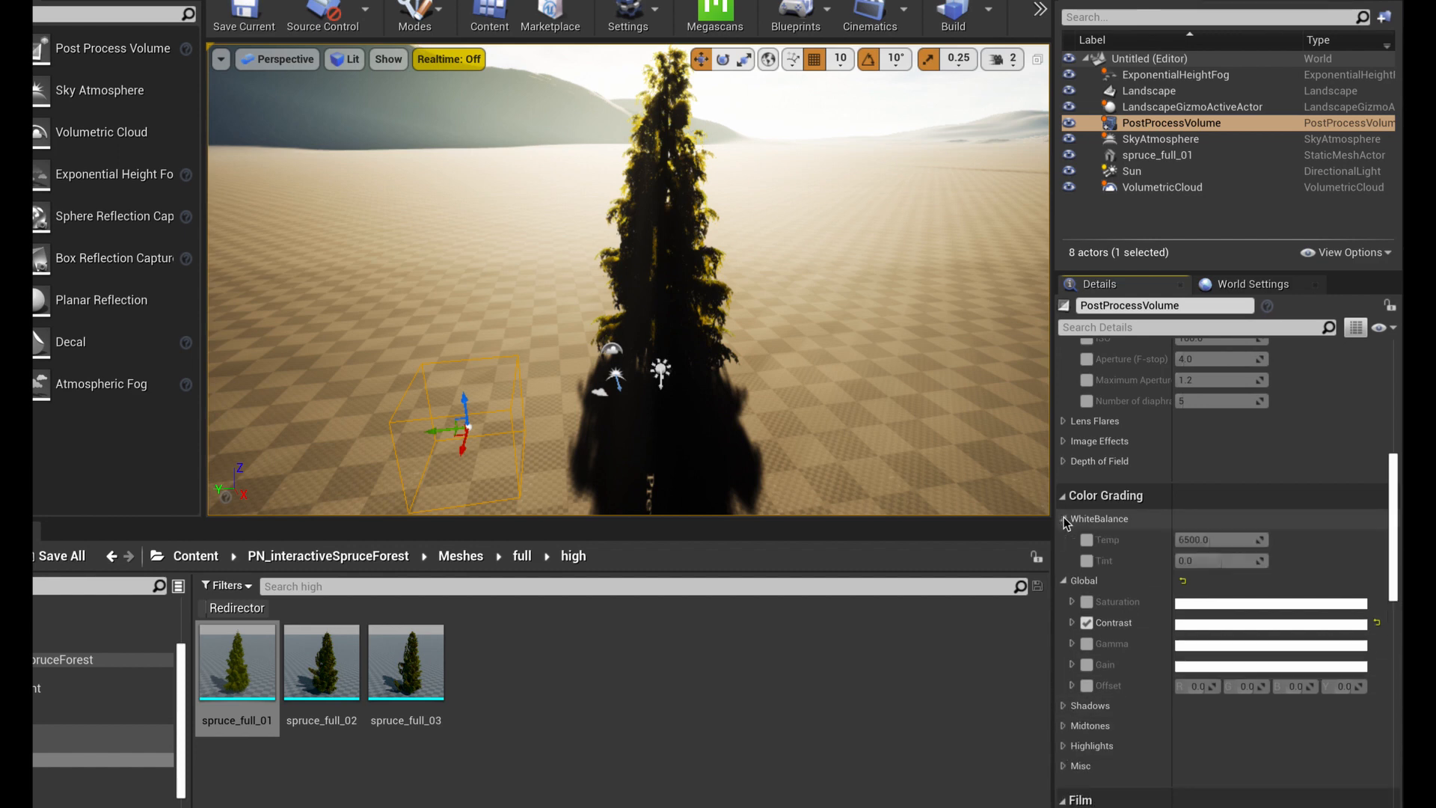
pyautogui.click(1087, 540)
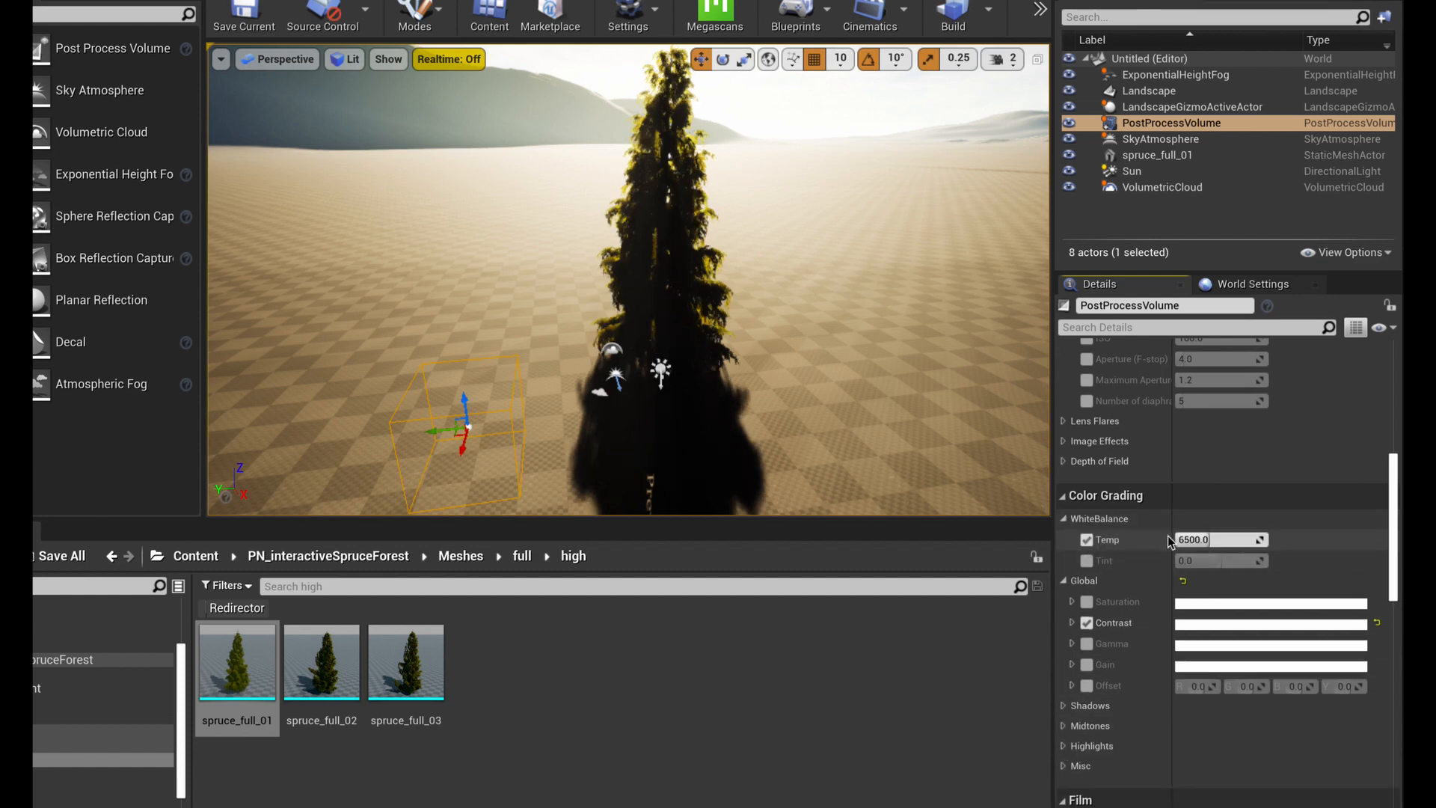
pyautogui.moveTo(1217, 539)
pyautogui.mouseDown()
pyautogui.moveTo(1256, 539)
pyautogui.moveTo(1189, 539)
pyautogui.moveTo(1227, 539)
pyautogui.mouseUp()
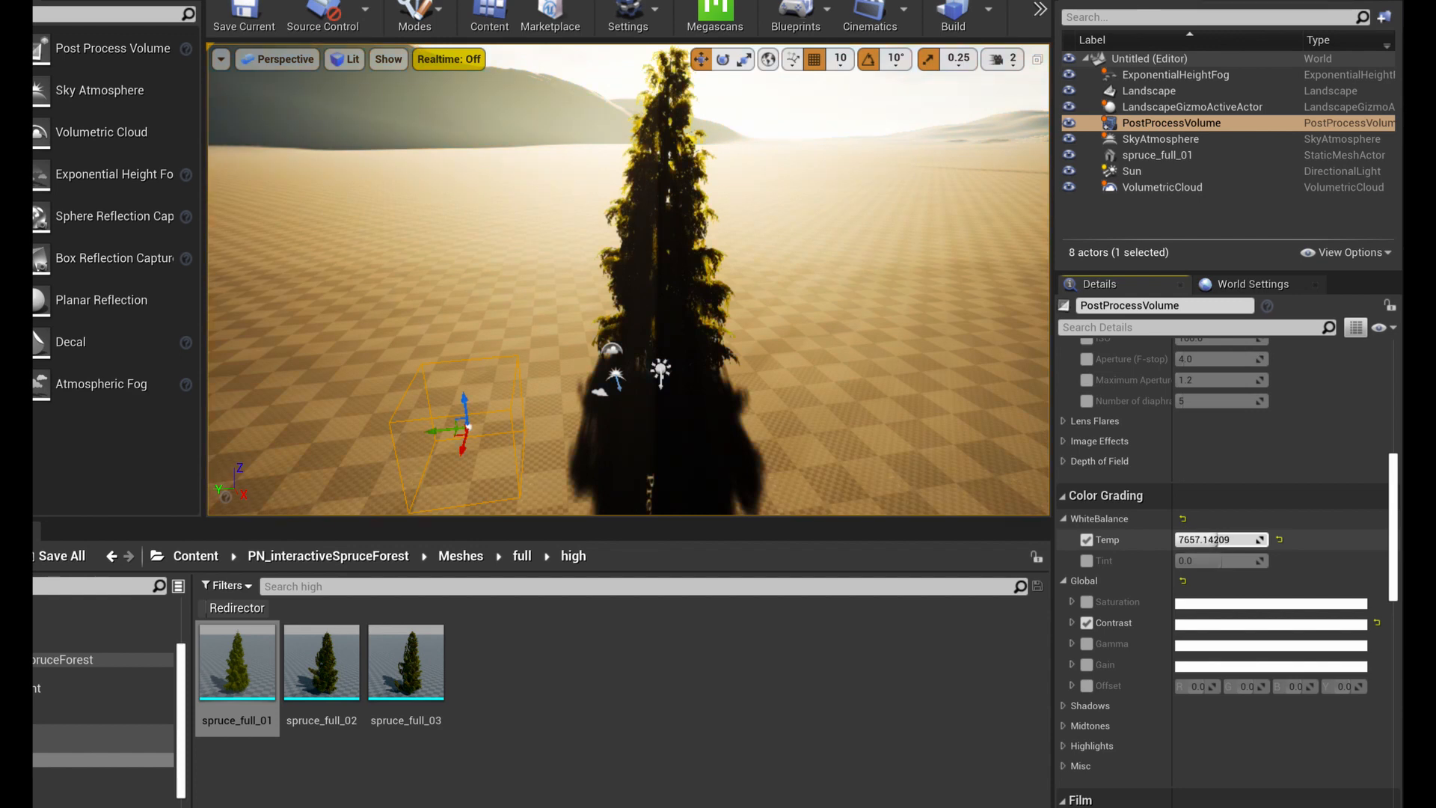
pyautogui.moveTo(1205, 539); pyautogui.dragTo(1202, 539)
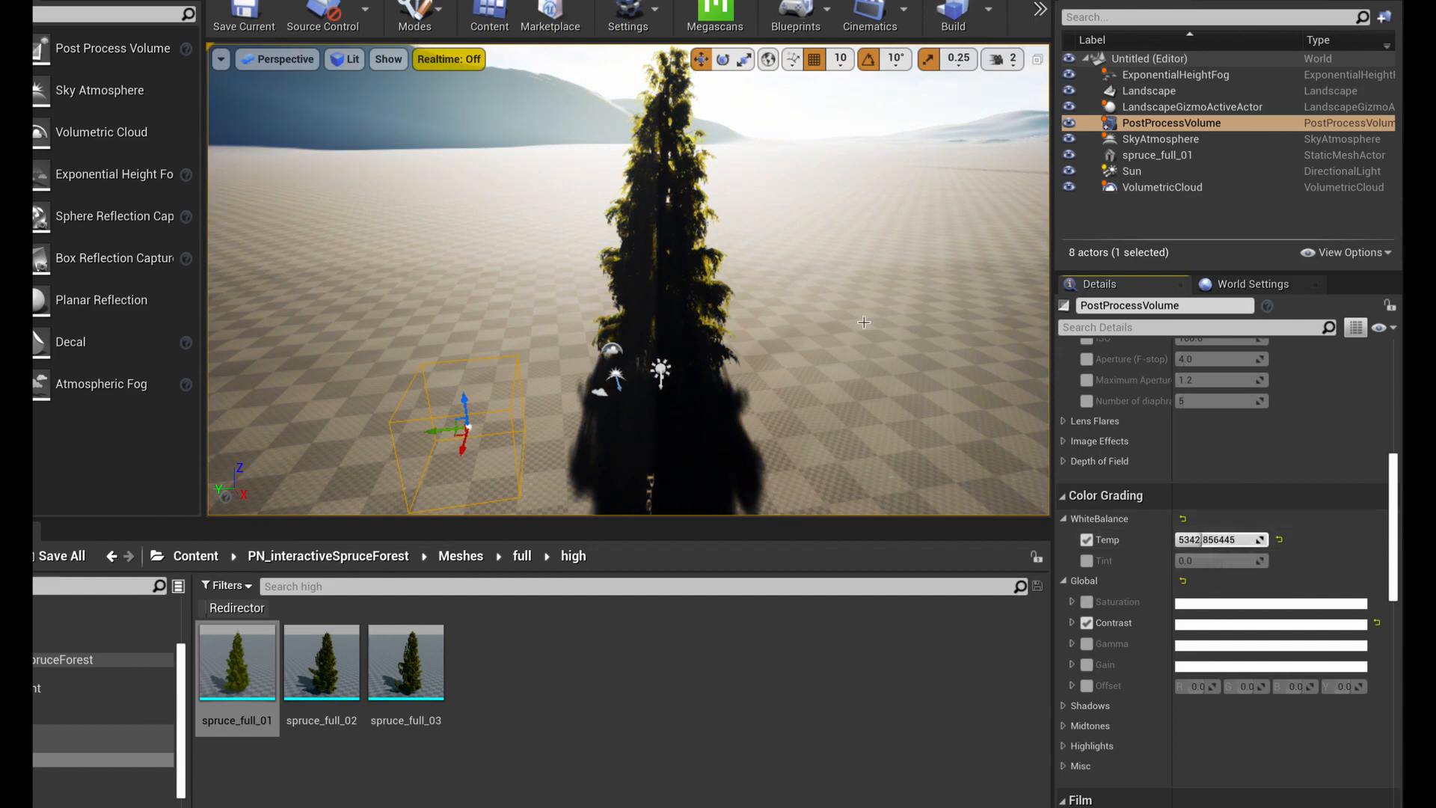
pyautogui.moveTo(838, 314)
pyautogui.mouseDown(button='right')
pyautogui.moveTo(756, 310)
pyautogui.moveTo(751, 258)
pyautogui.moveTo(751, 295)
pyautogui.moveTo(845, 258)
pyautogui.moveTo(831, 228)
pyautogui.moveTo(889, 247)
pyautogui.moveTo(827, 243)
pyautogui.moveTo(841, 247)
pyautogui.moveTo(793, 262)
pyautogui.moveTo(863, 324)
pyautogui.mouseUp(button='right')
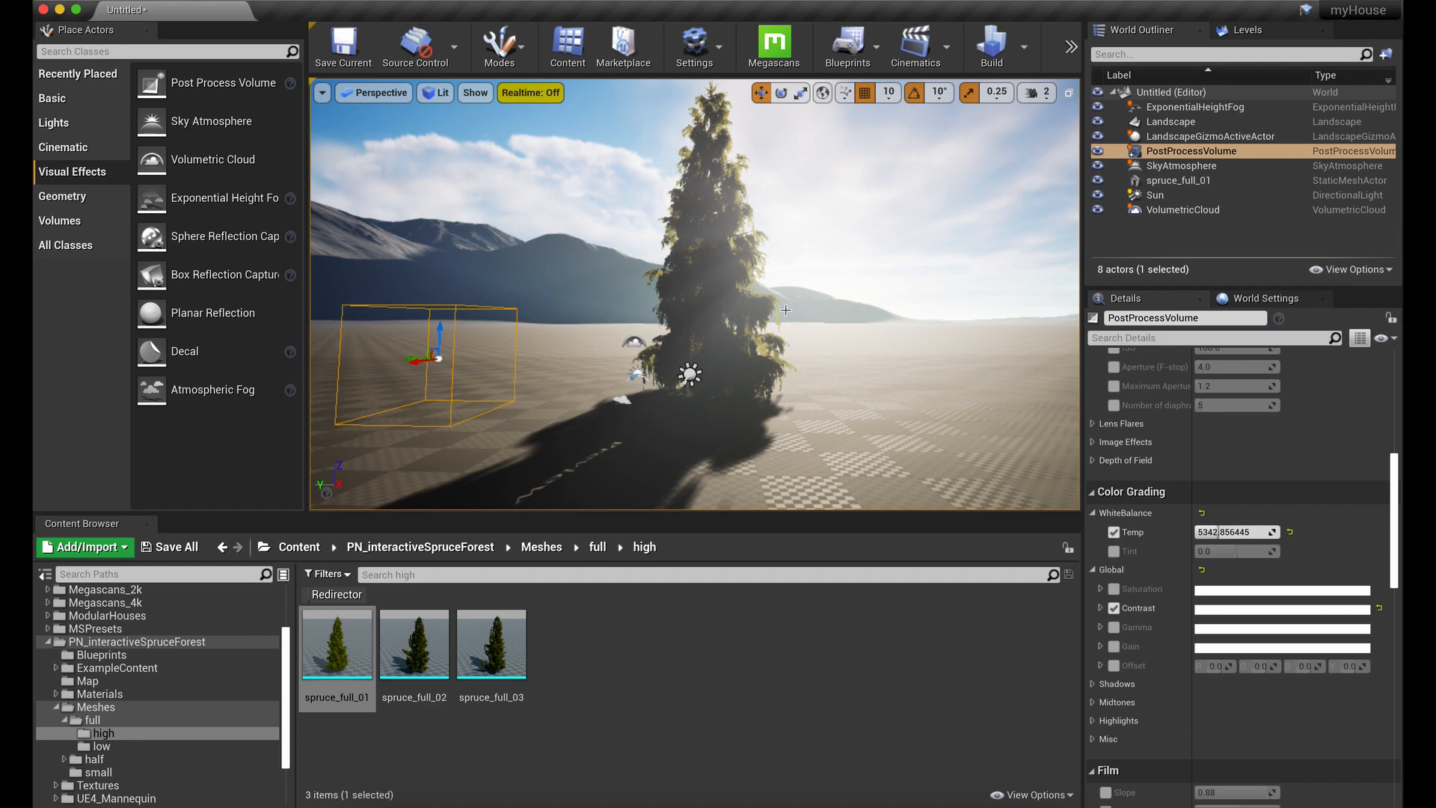
pyautogui.moveTo(785, 309); pyautogui.dragTo(718, 298, button='right')
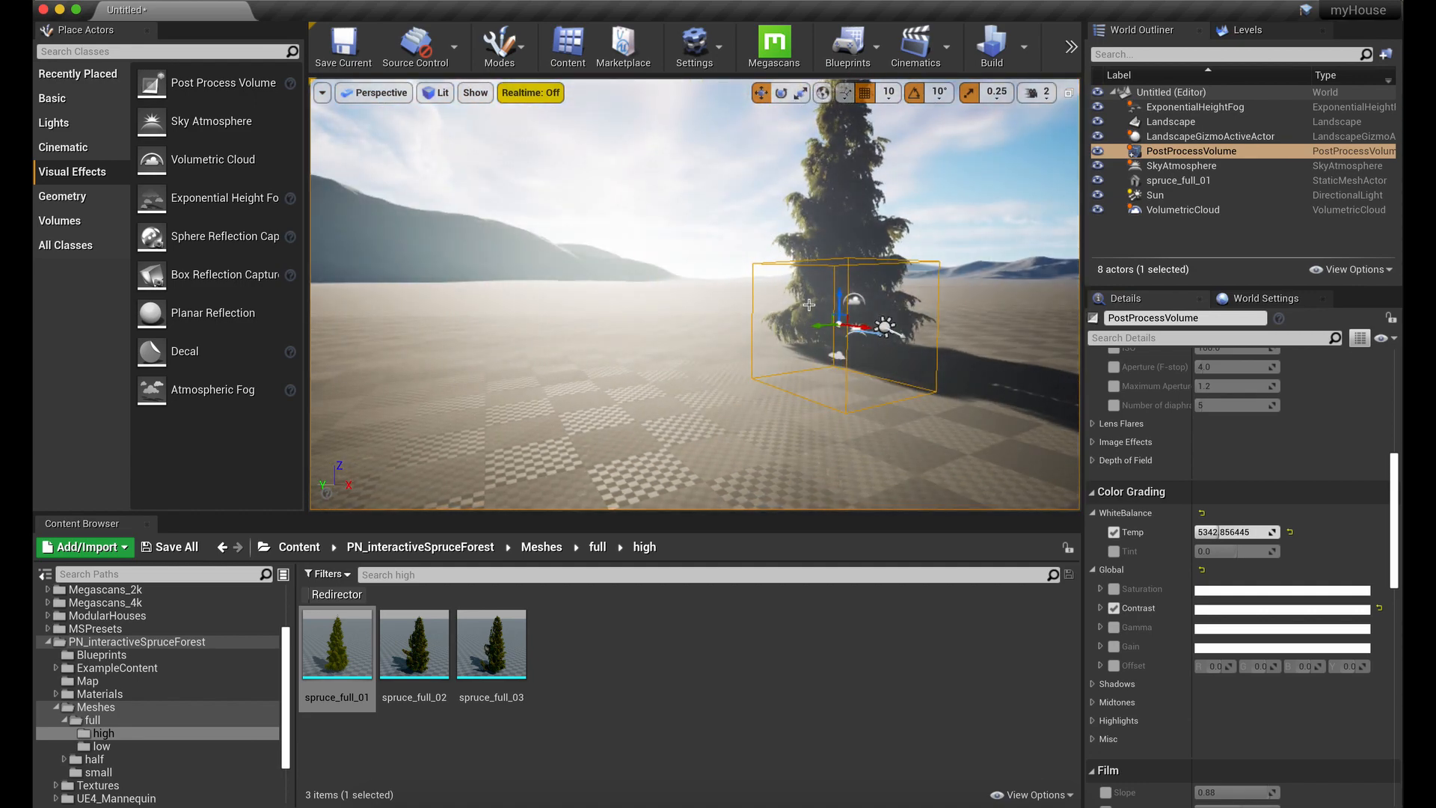